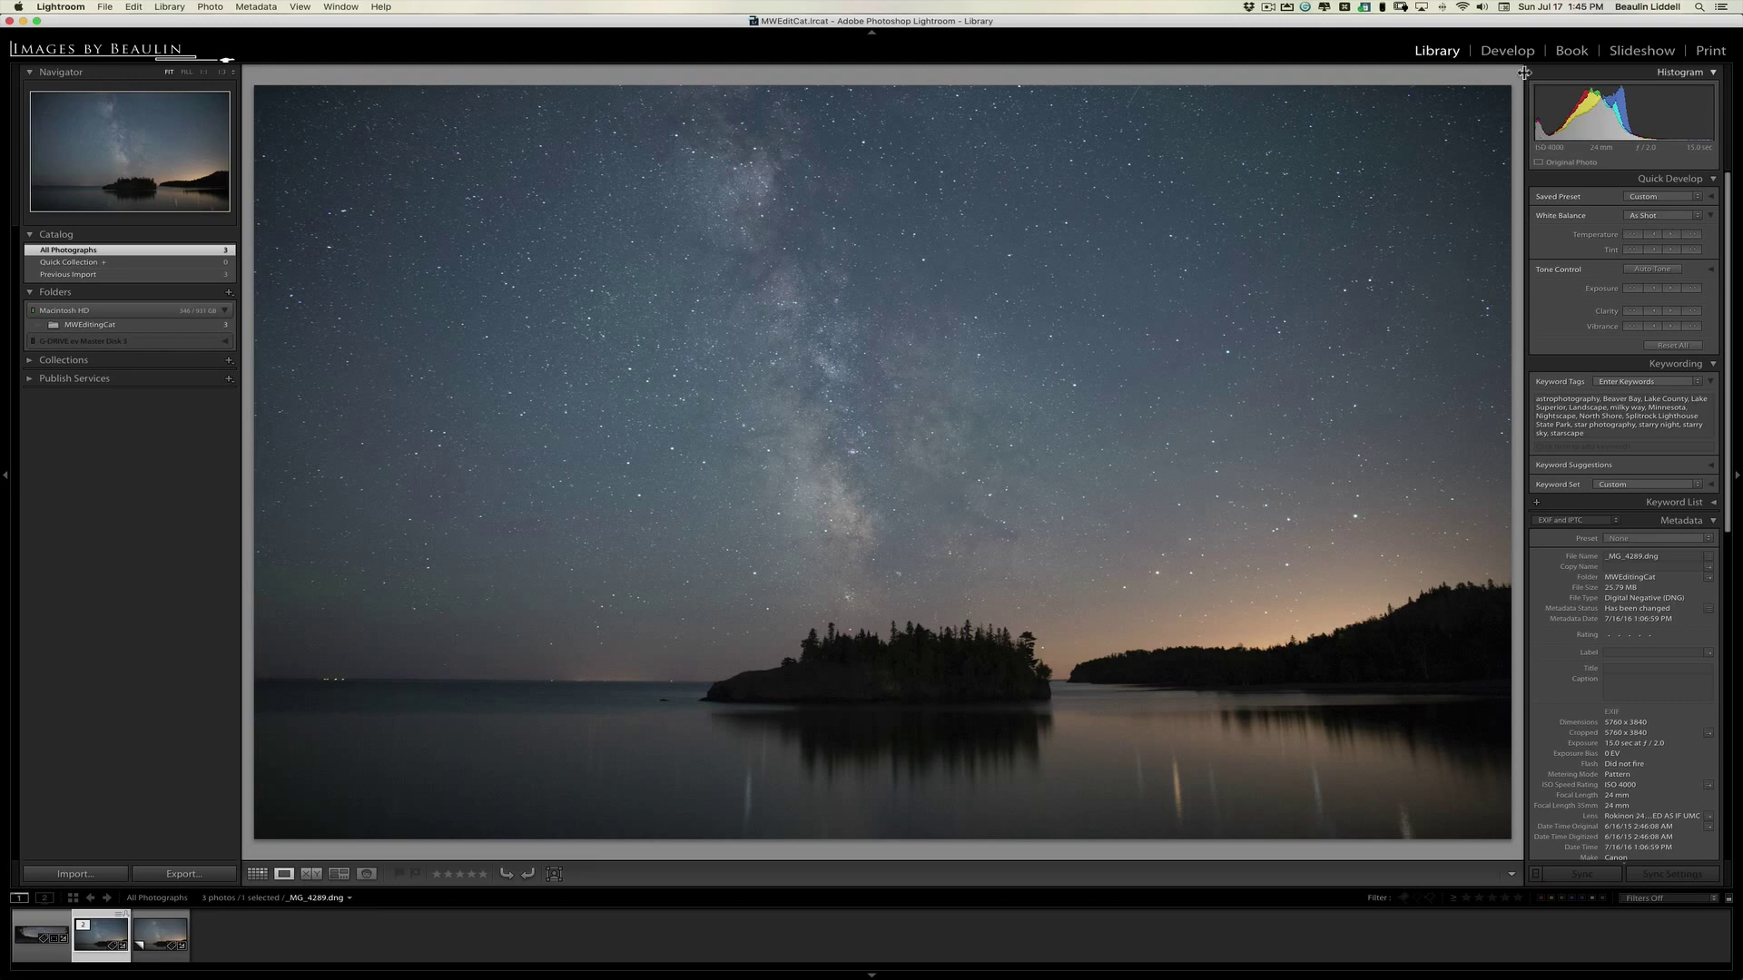
In Develop, enable lens profile corrections and chromatic aberration removal, then choose the Rokinon 24mm f/1.4 ED AS IF UMC lens profile.
click(1507, 51)
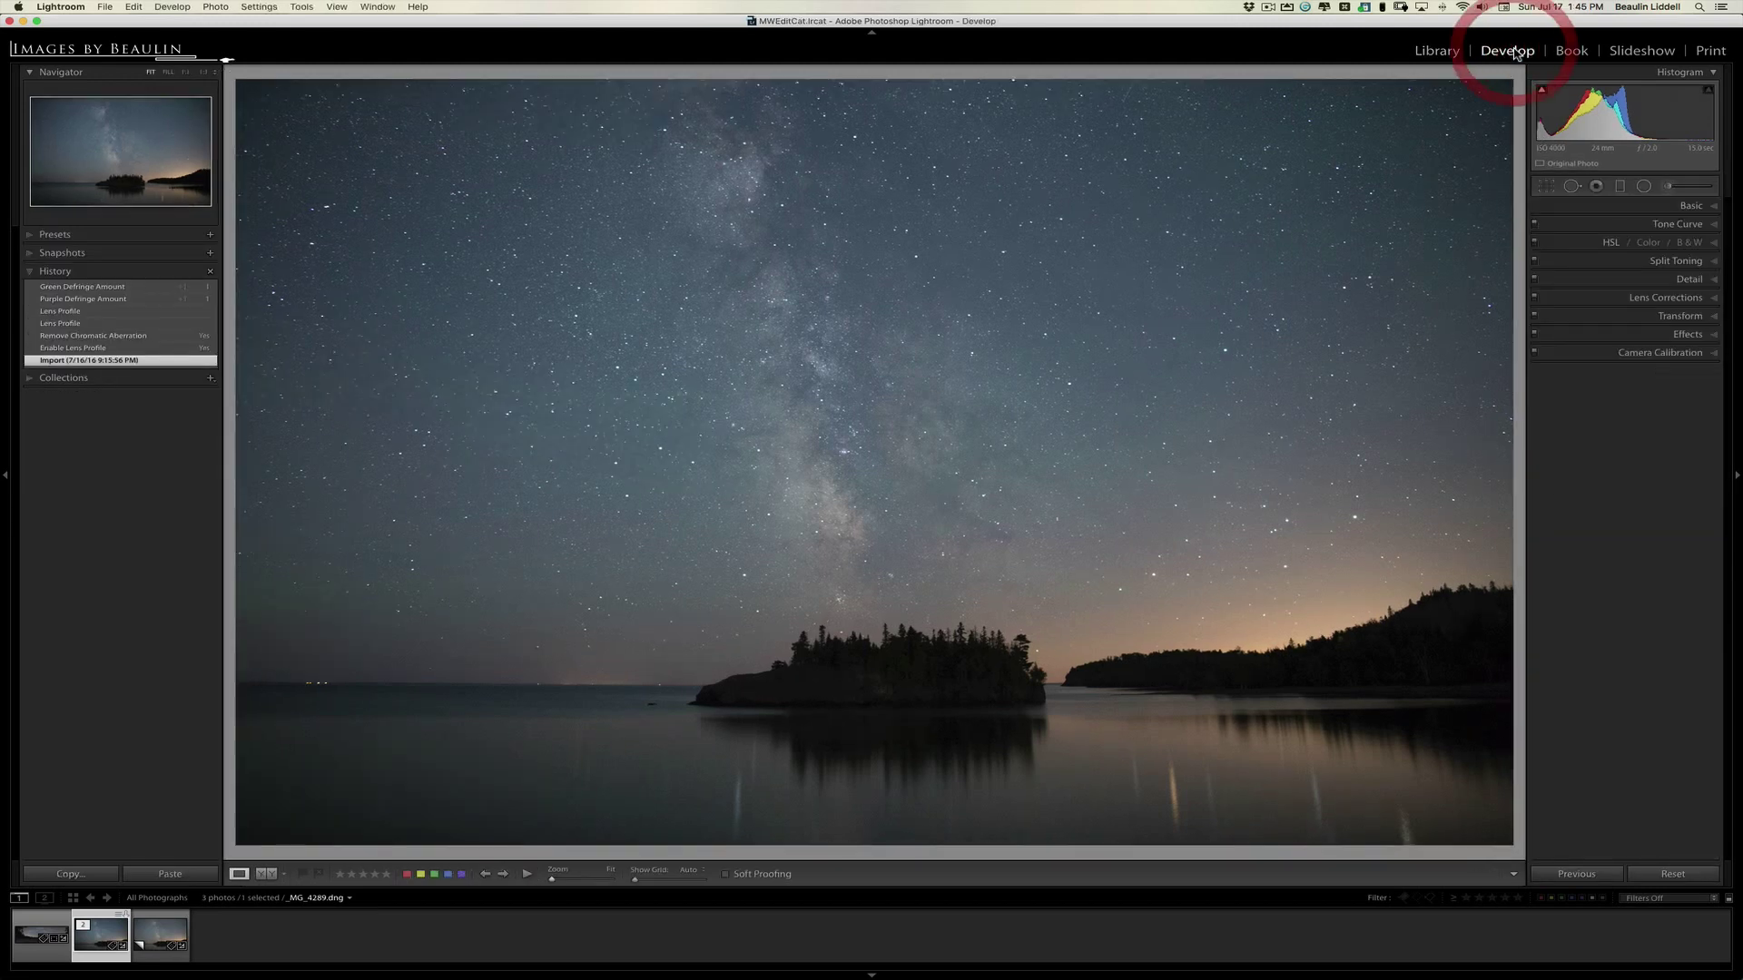
click(1654, 297)
click(1540, 346)
click(1540, 334)
click(1615, 388)
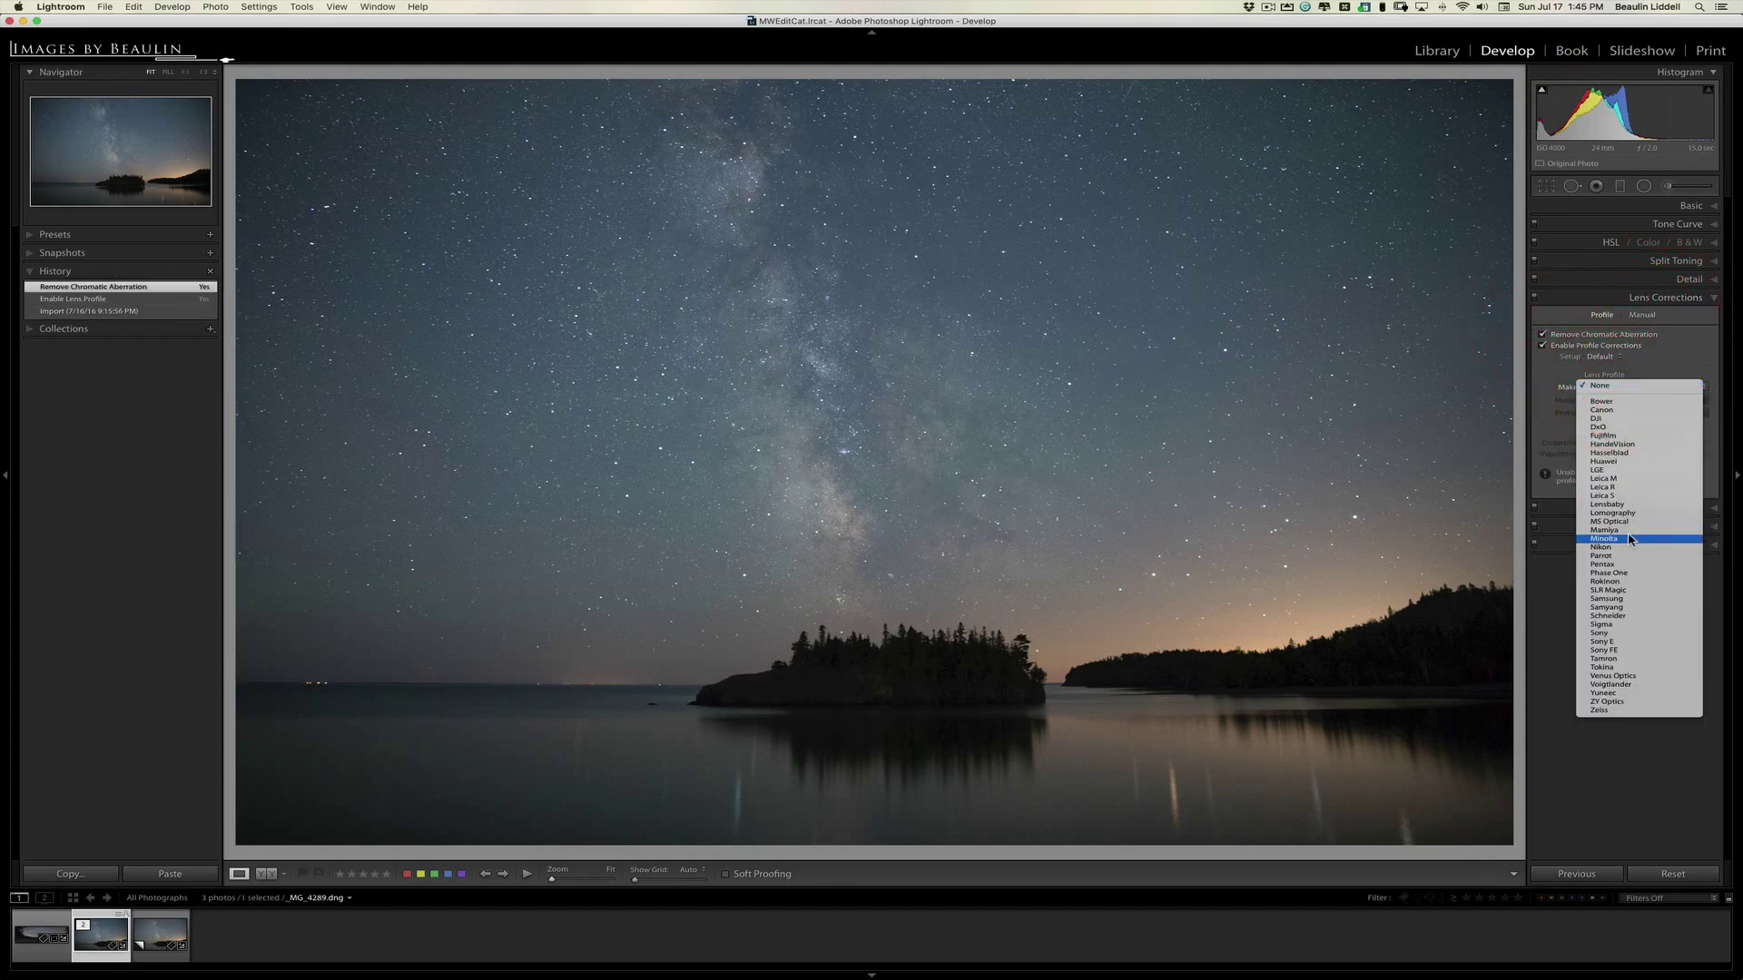
click(1605, 582)
click(1639, 400)
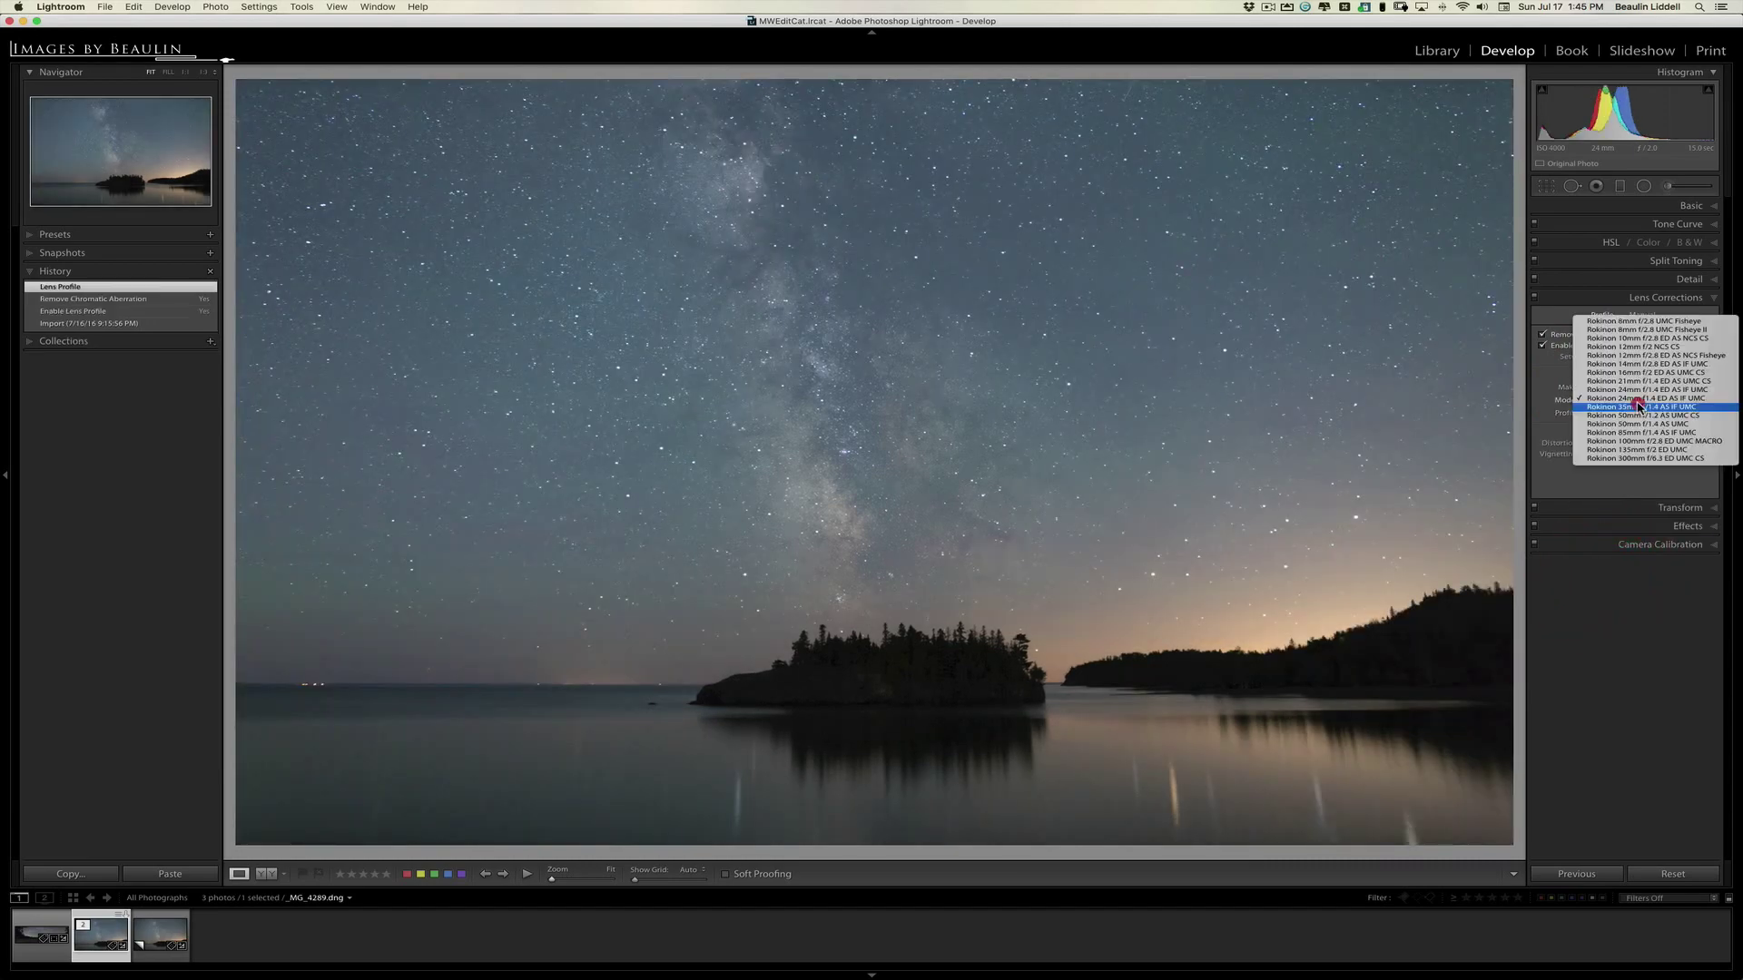
click(1637, 391)
Inspect the stars at 1:1 across the sky, from above the island to the upper corner, for remaining color fringing.
click(837, 531)
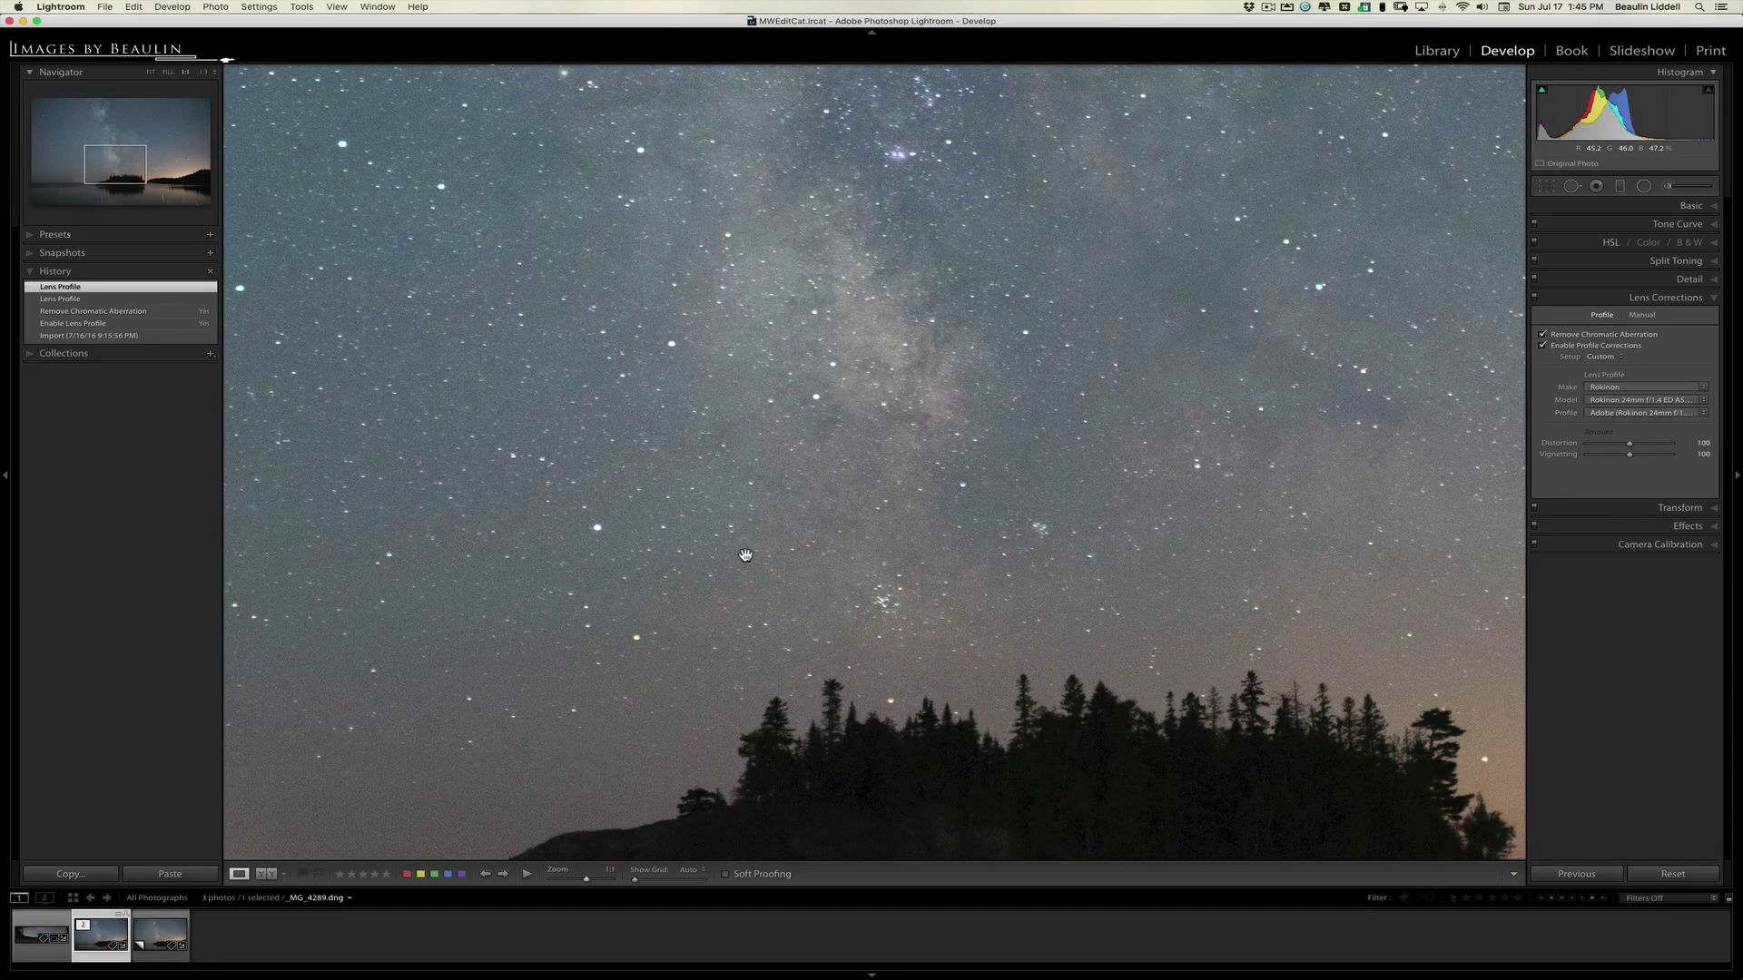
scroll(745, 554, right, 10)
scroll(745, 554, up, 4)
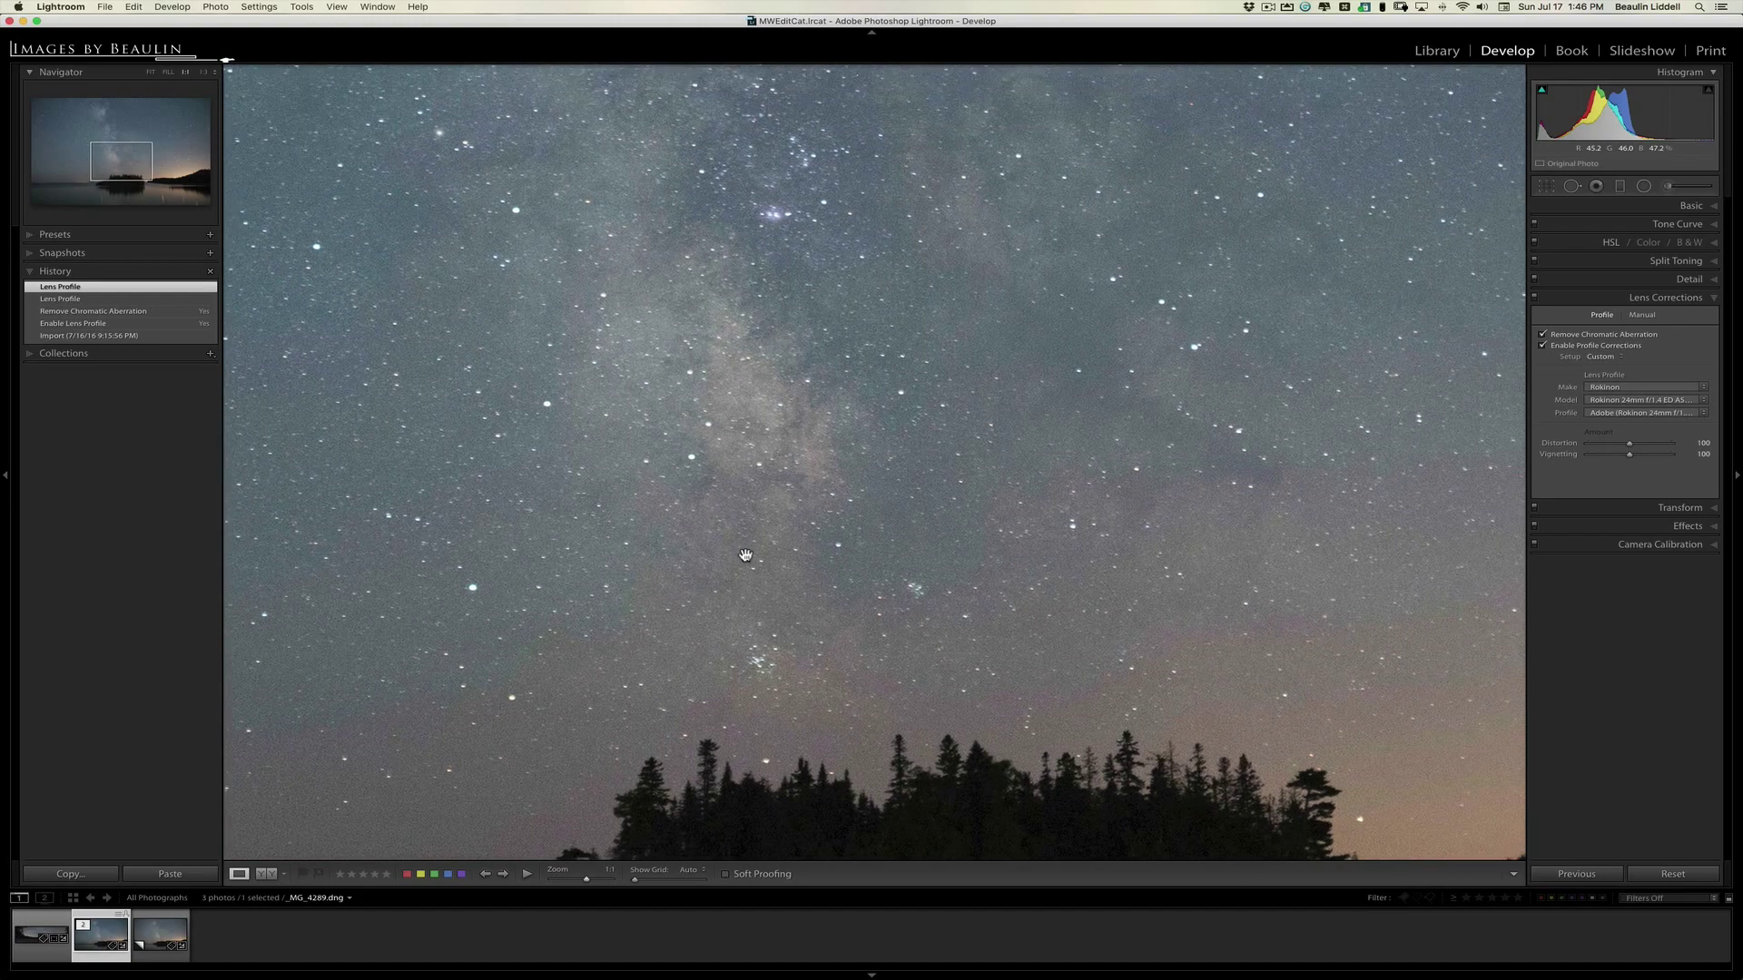
scroll(809, 558, right, 10)
scroll(809, 559, down, 3)
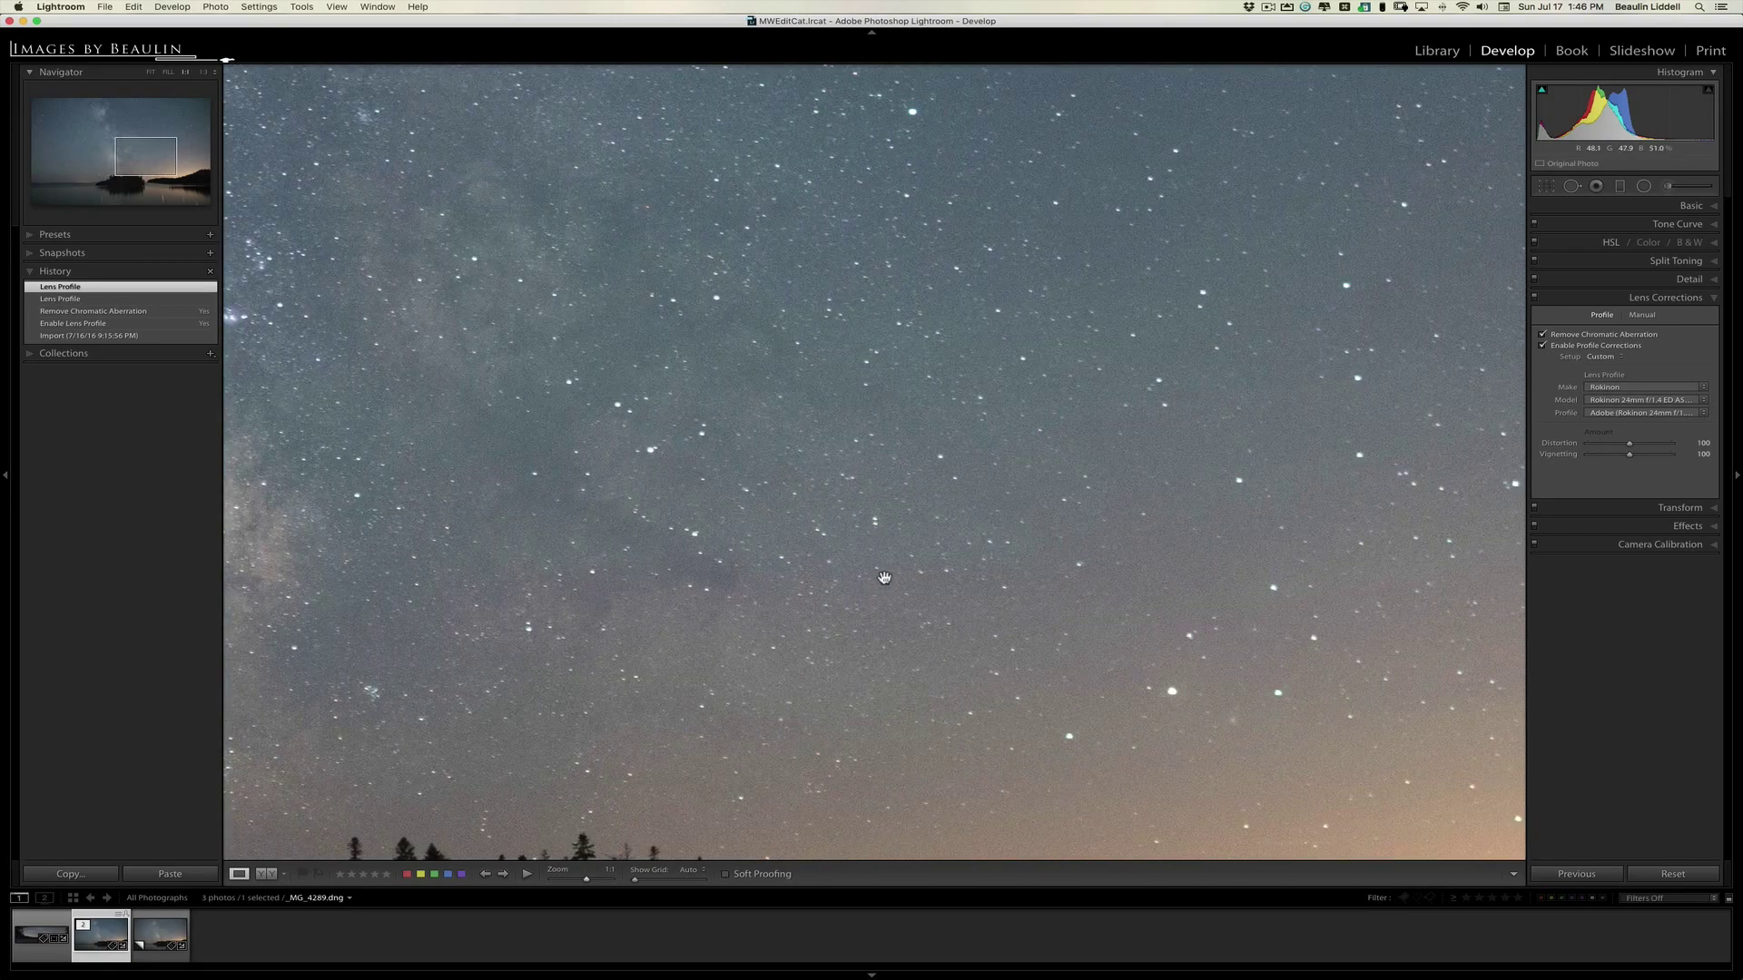
scroll(1034, 572, right, 5)
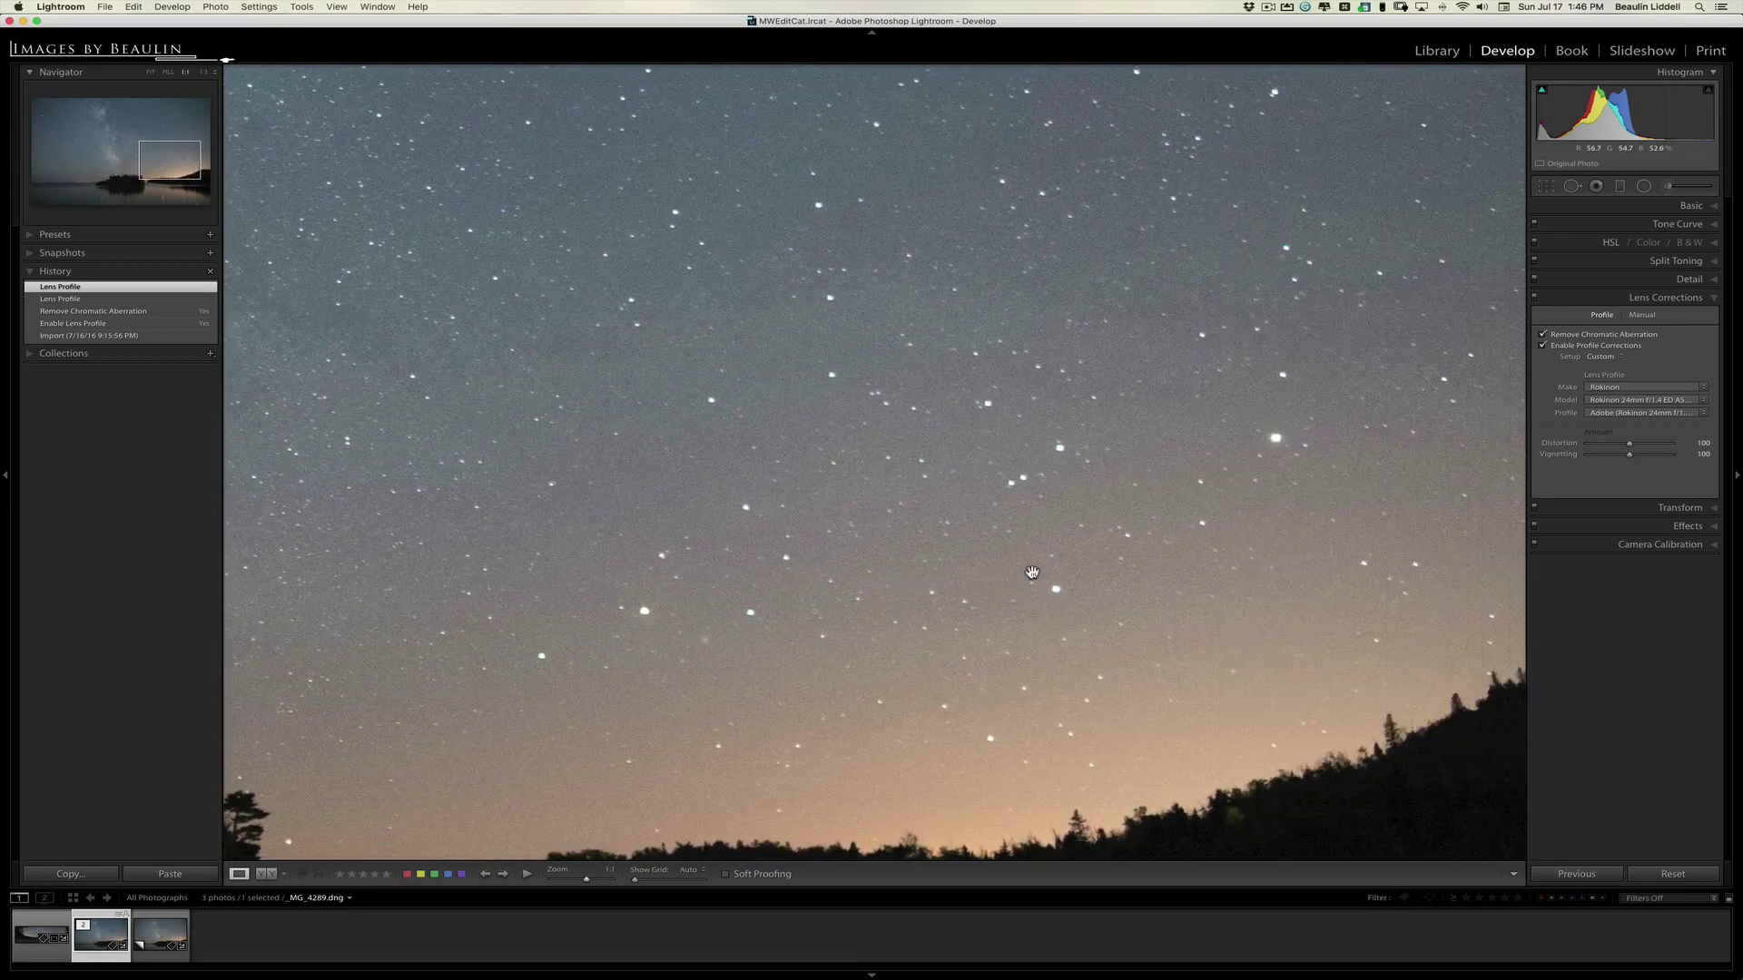
scroll(1032, 572, up, 5)
scroll(1030, 572, up, 6)
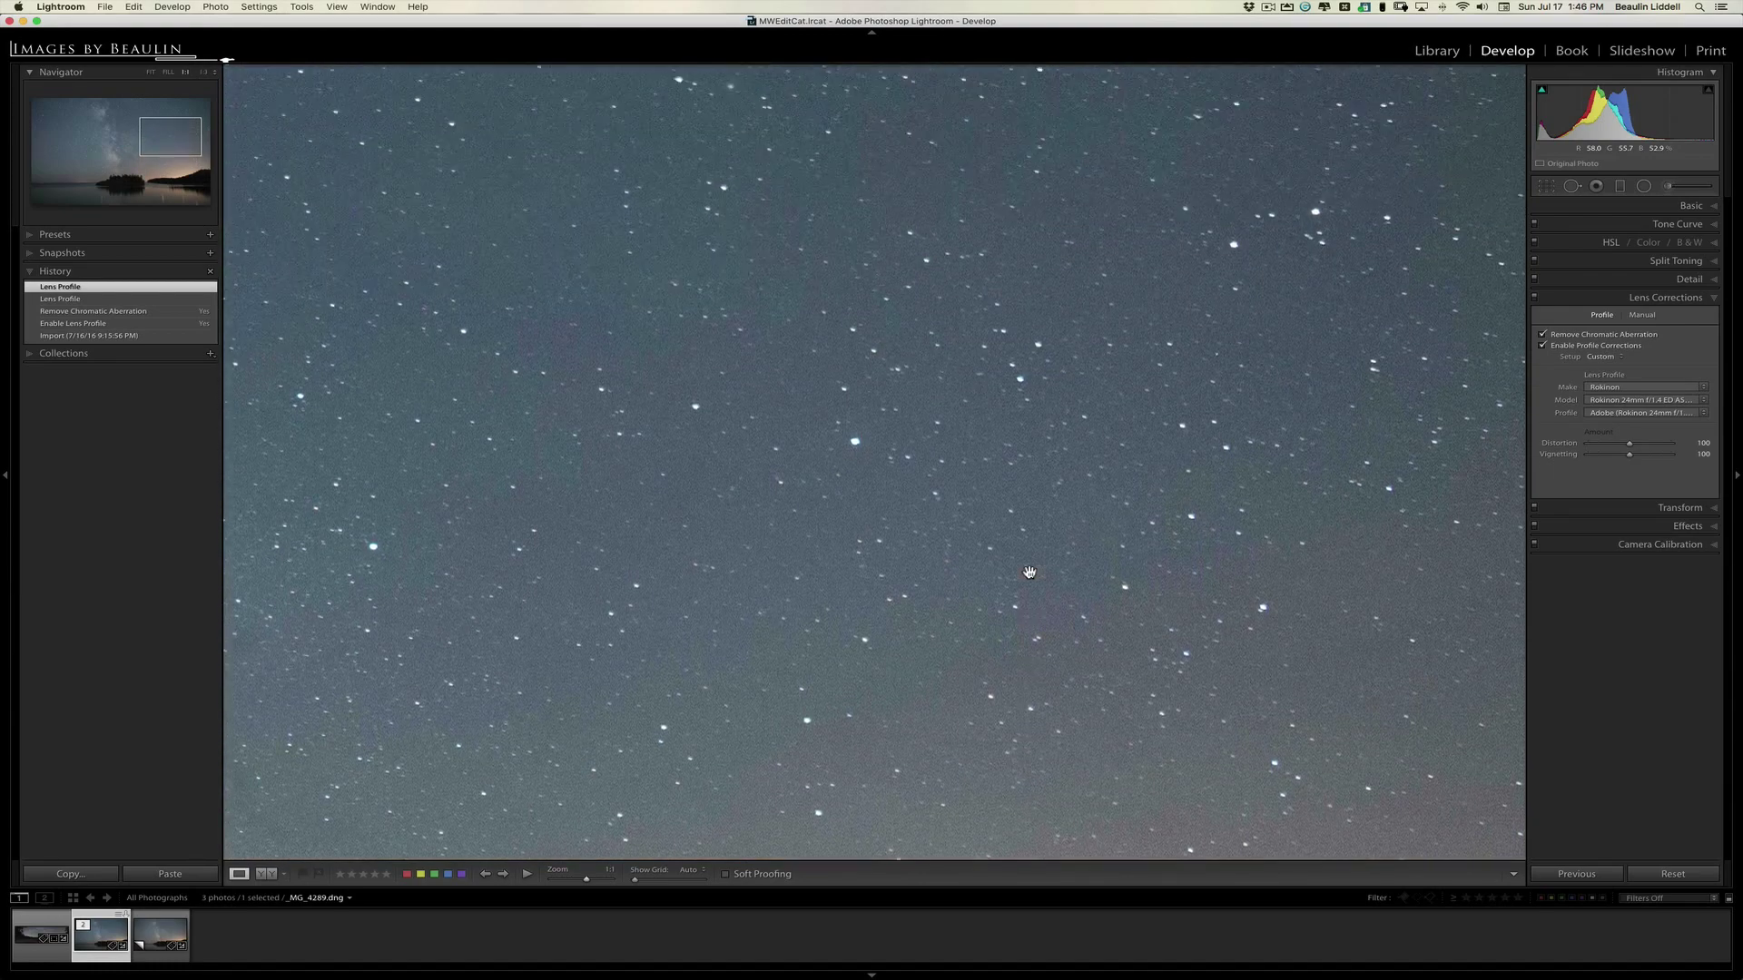
scroll(1029, 572, up, 5)
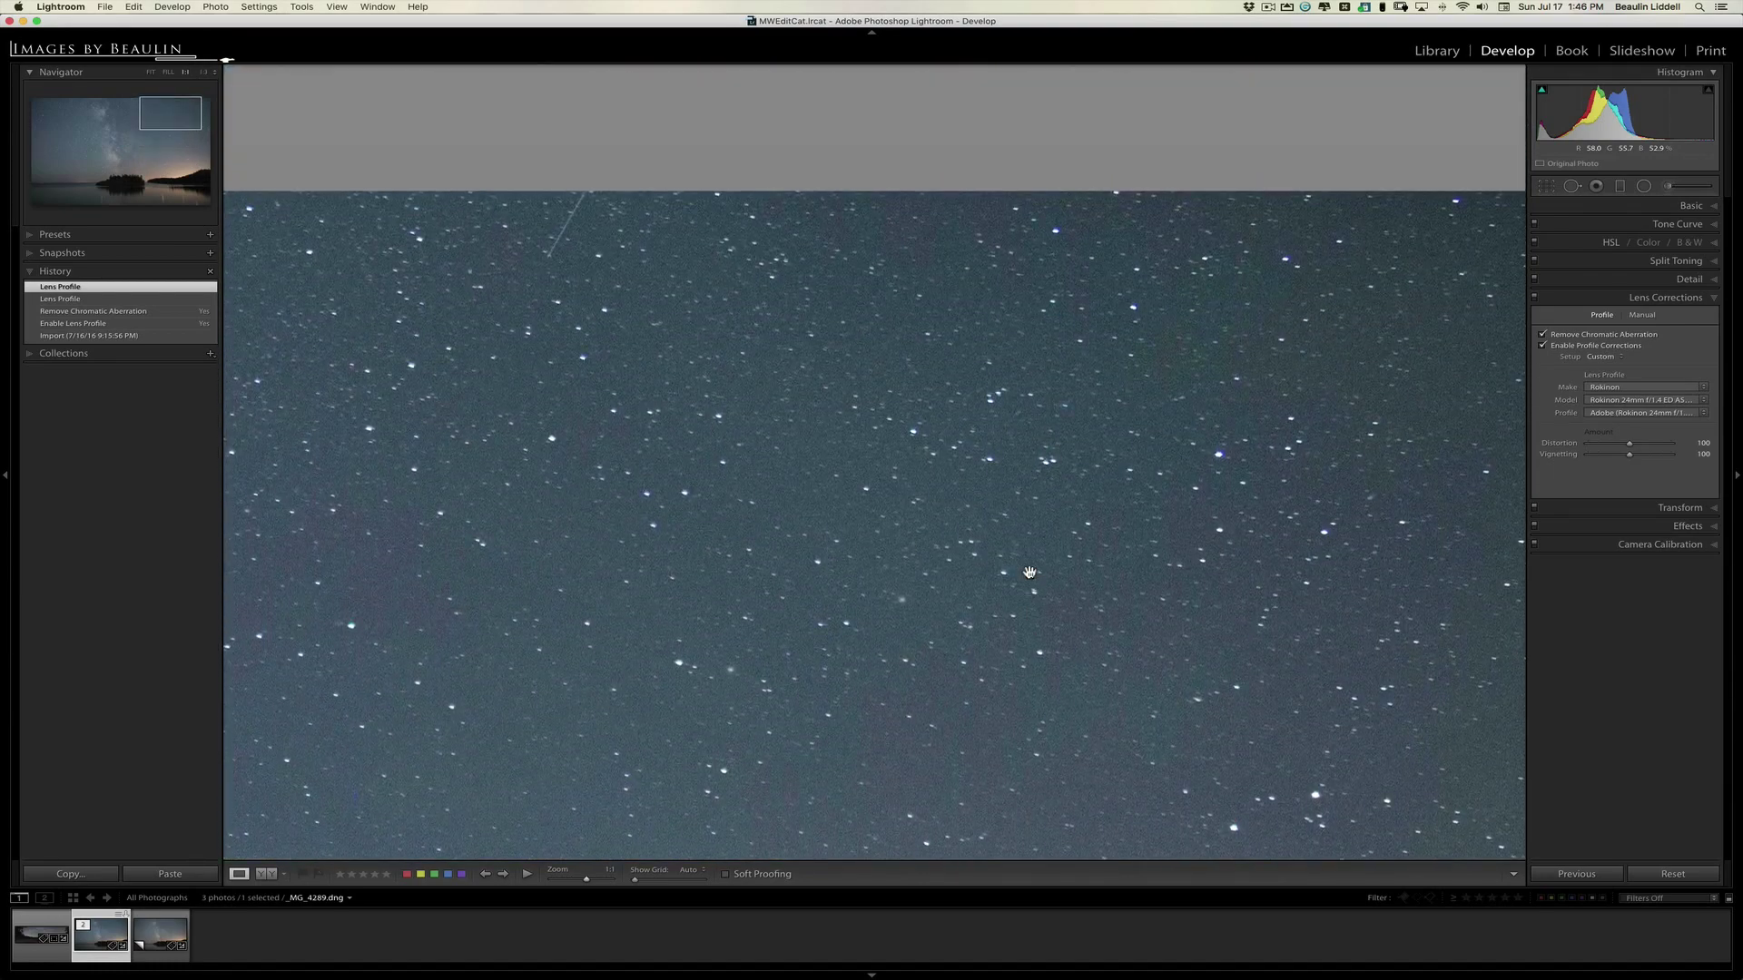
scroll(1029, 572, left, 6)
scroll(1029, 572, left, 6)
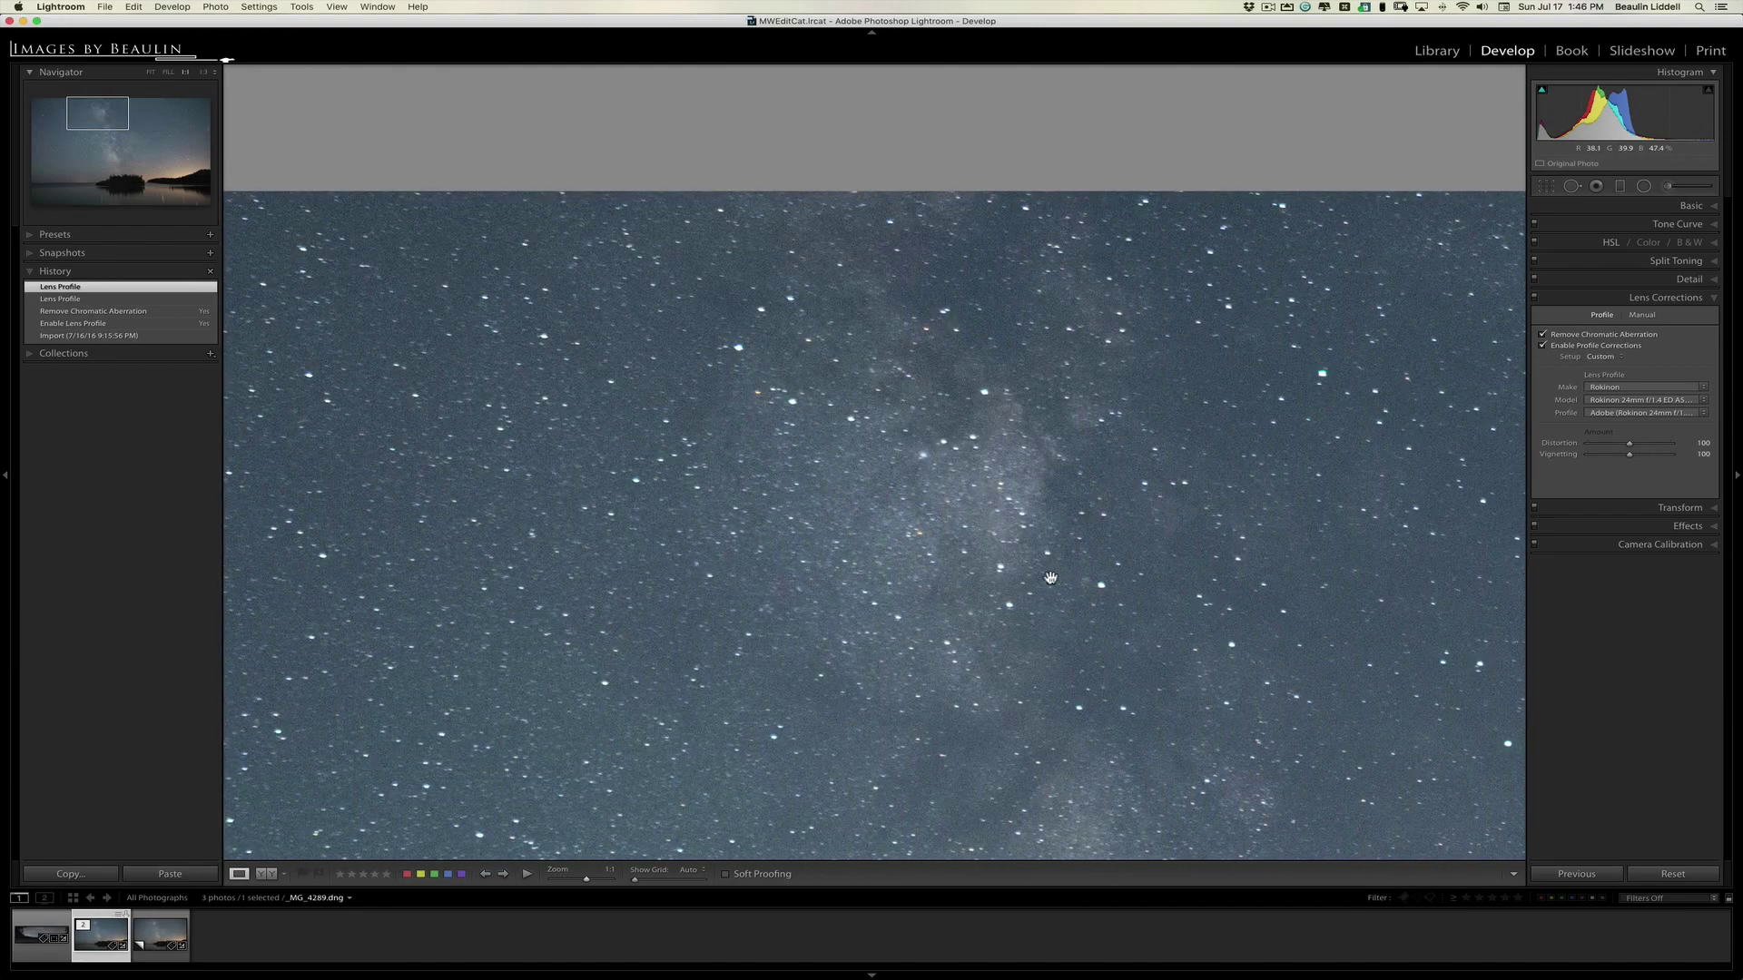
scroll(1057, 577, down, 5)
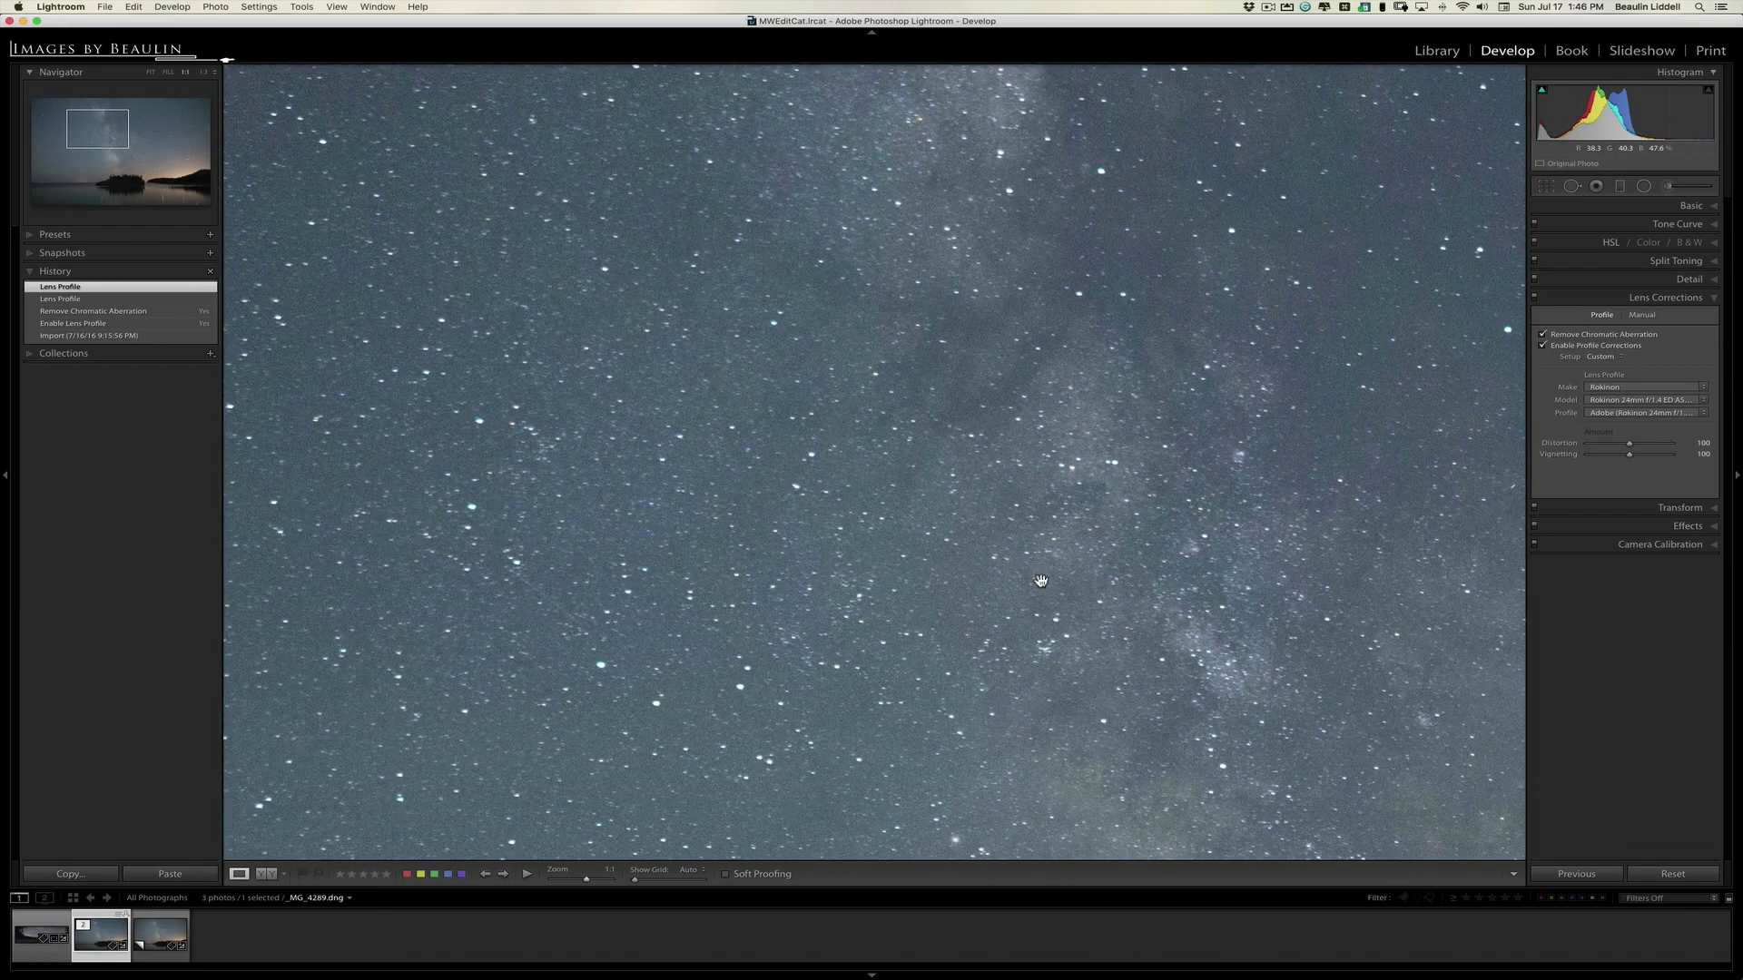
scroll(1041, 581, right, 8)
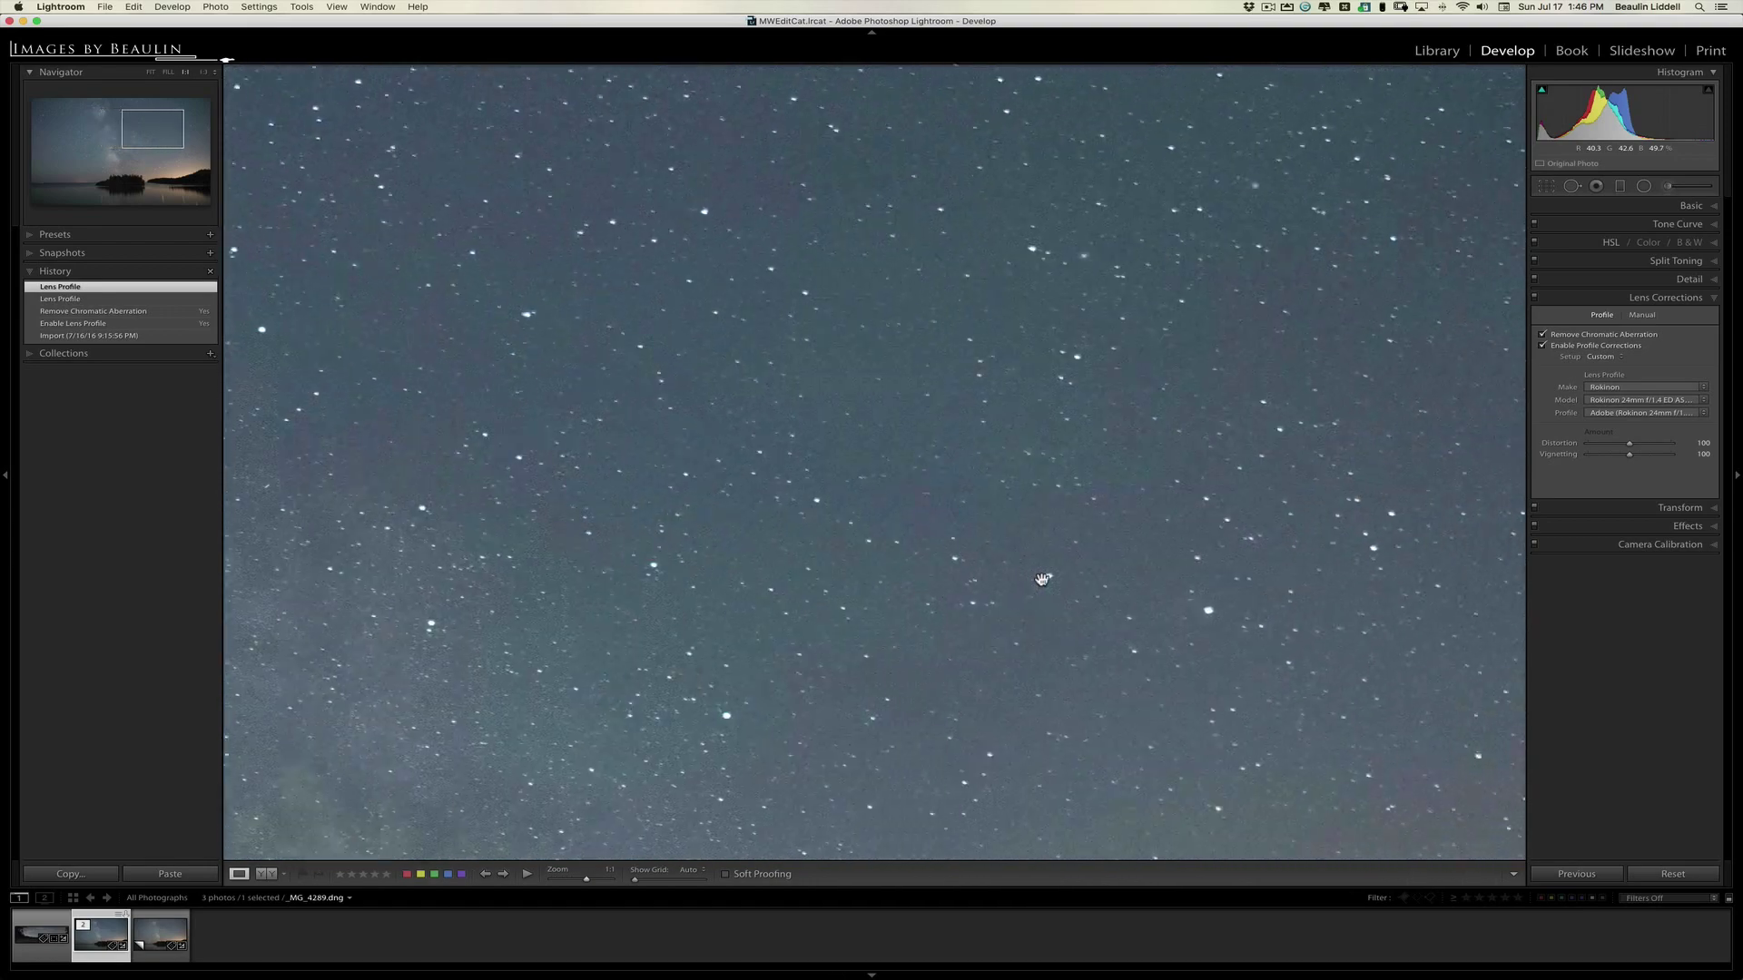
scroll(1041, 579, right, 6)
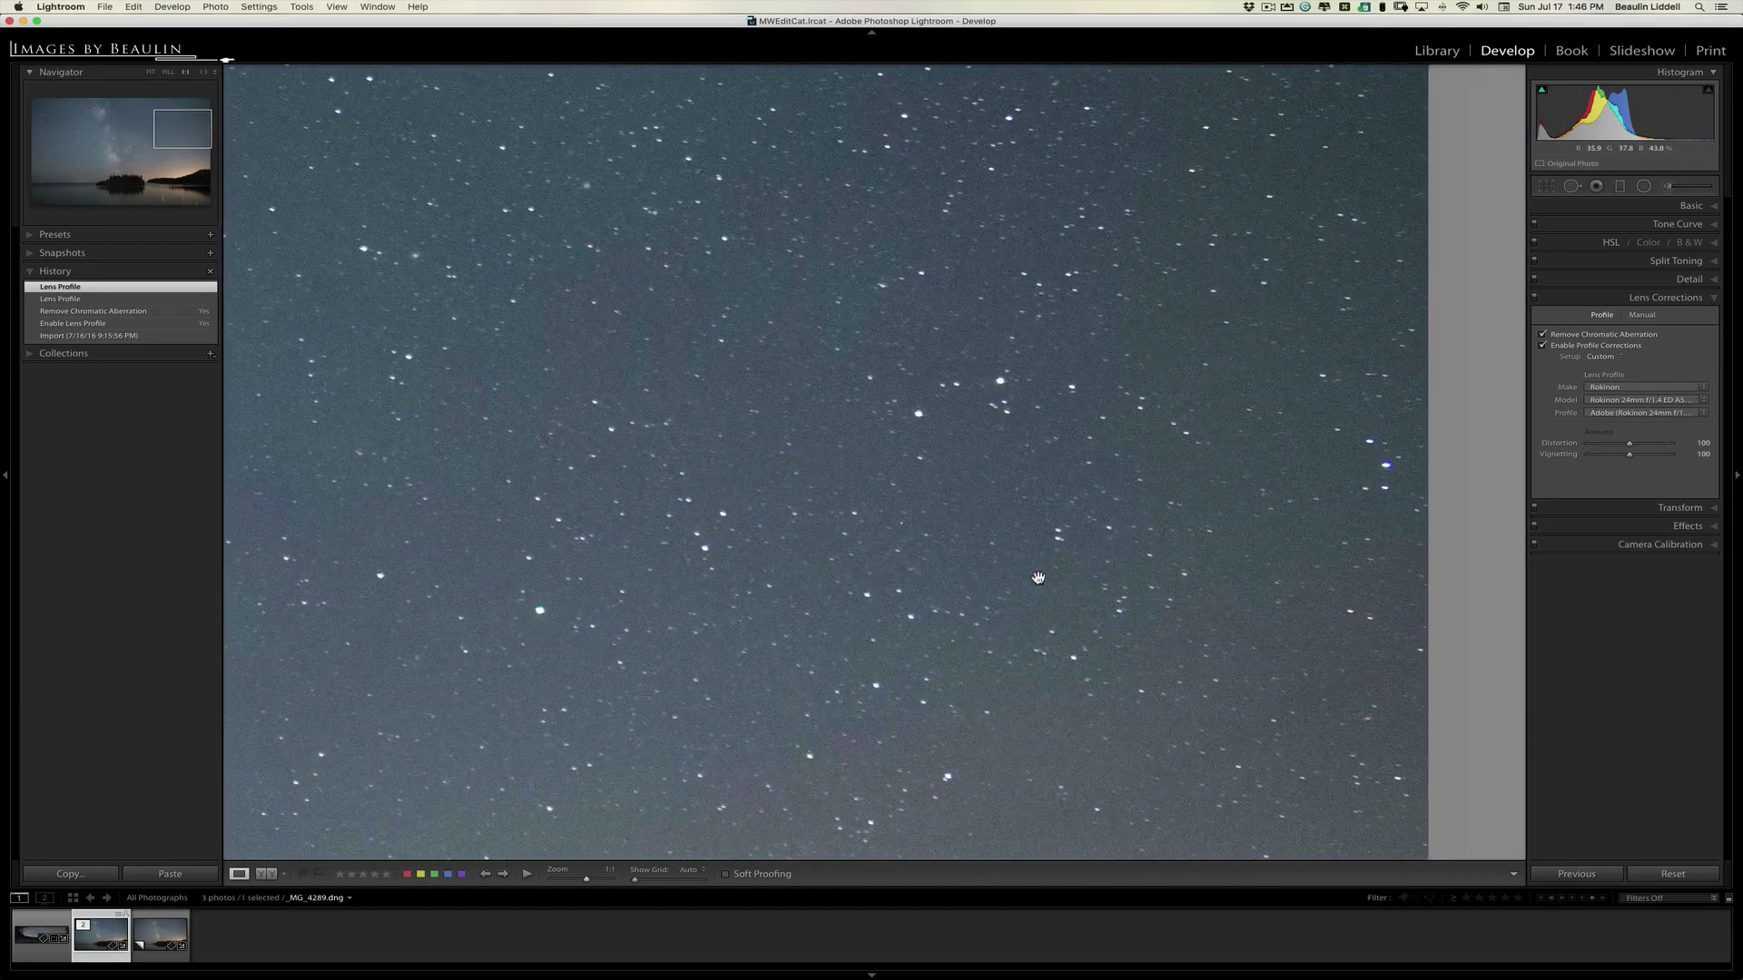
scroll(1039, 578, up, 5)
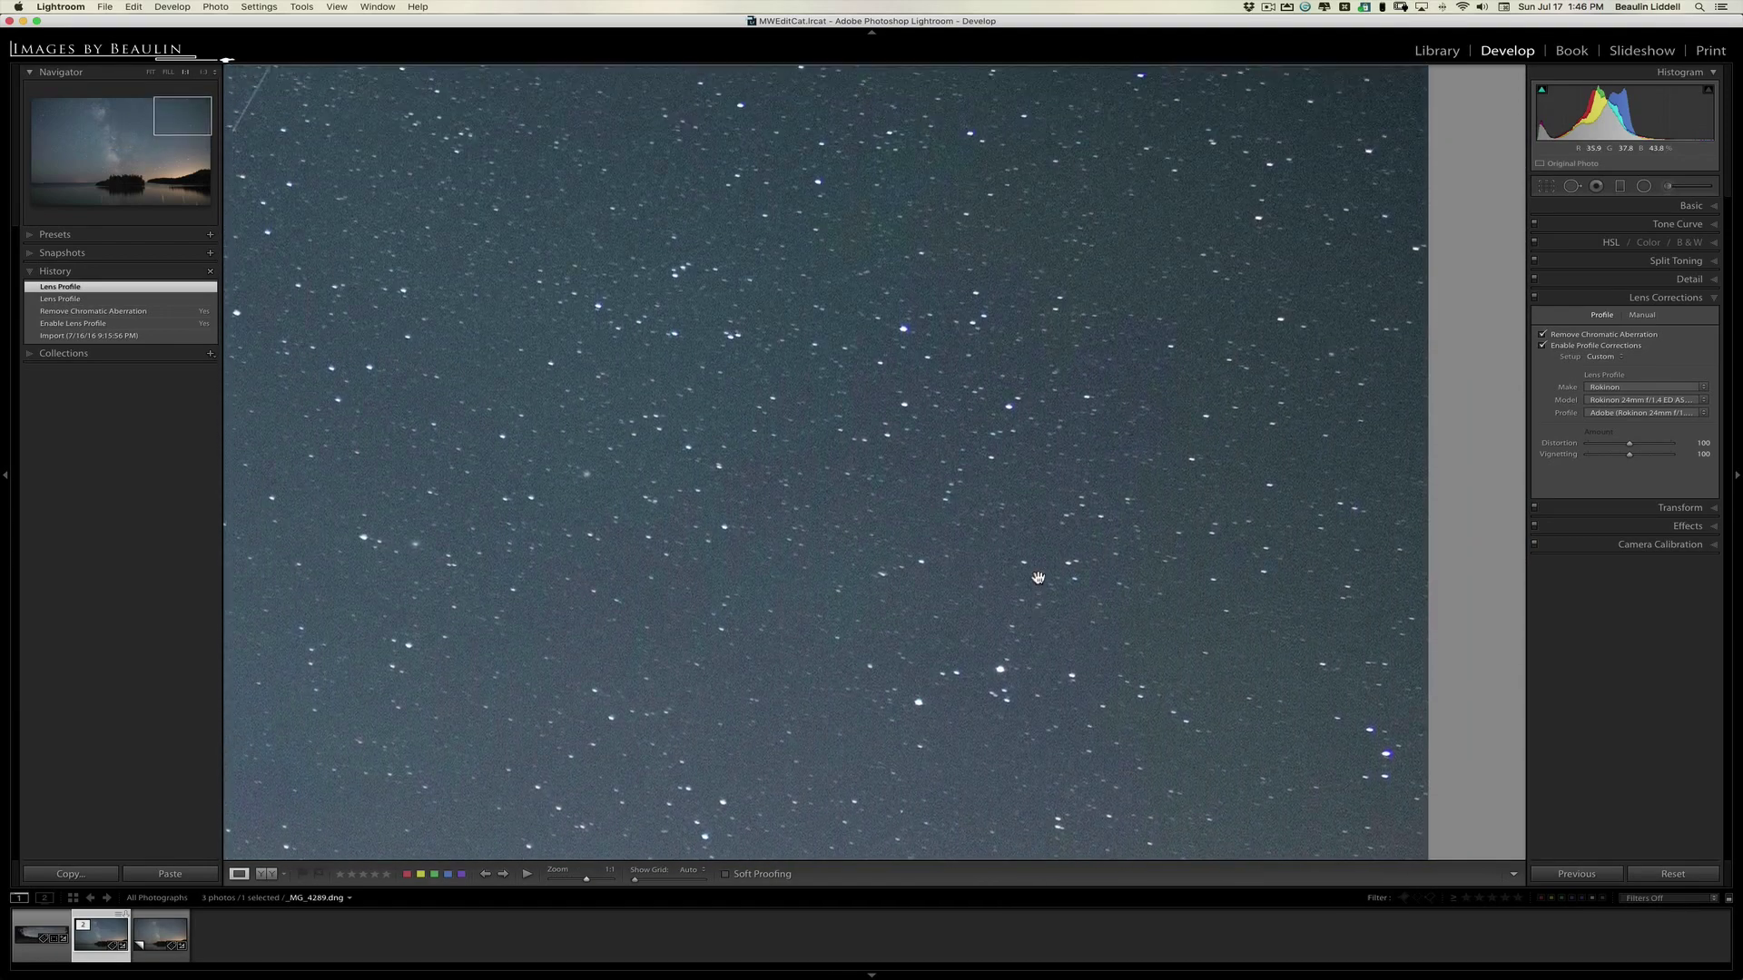
scroll(1038, 579, left, 2)
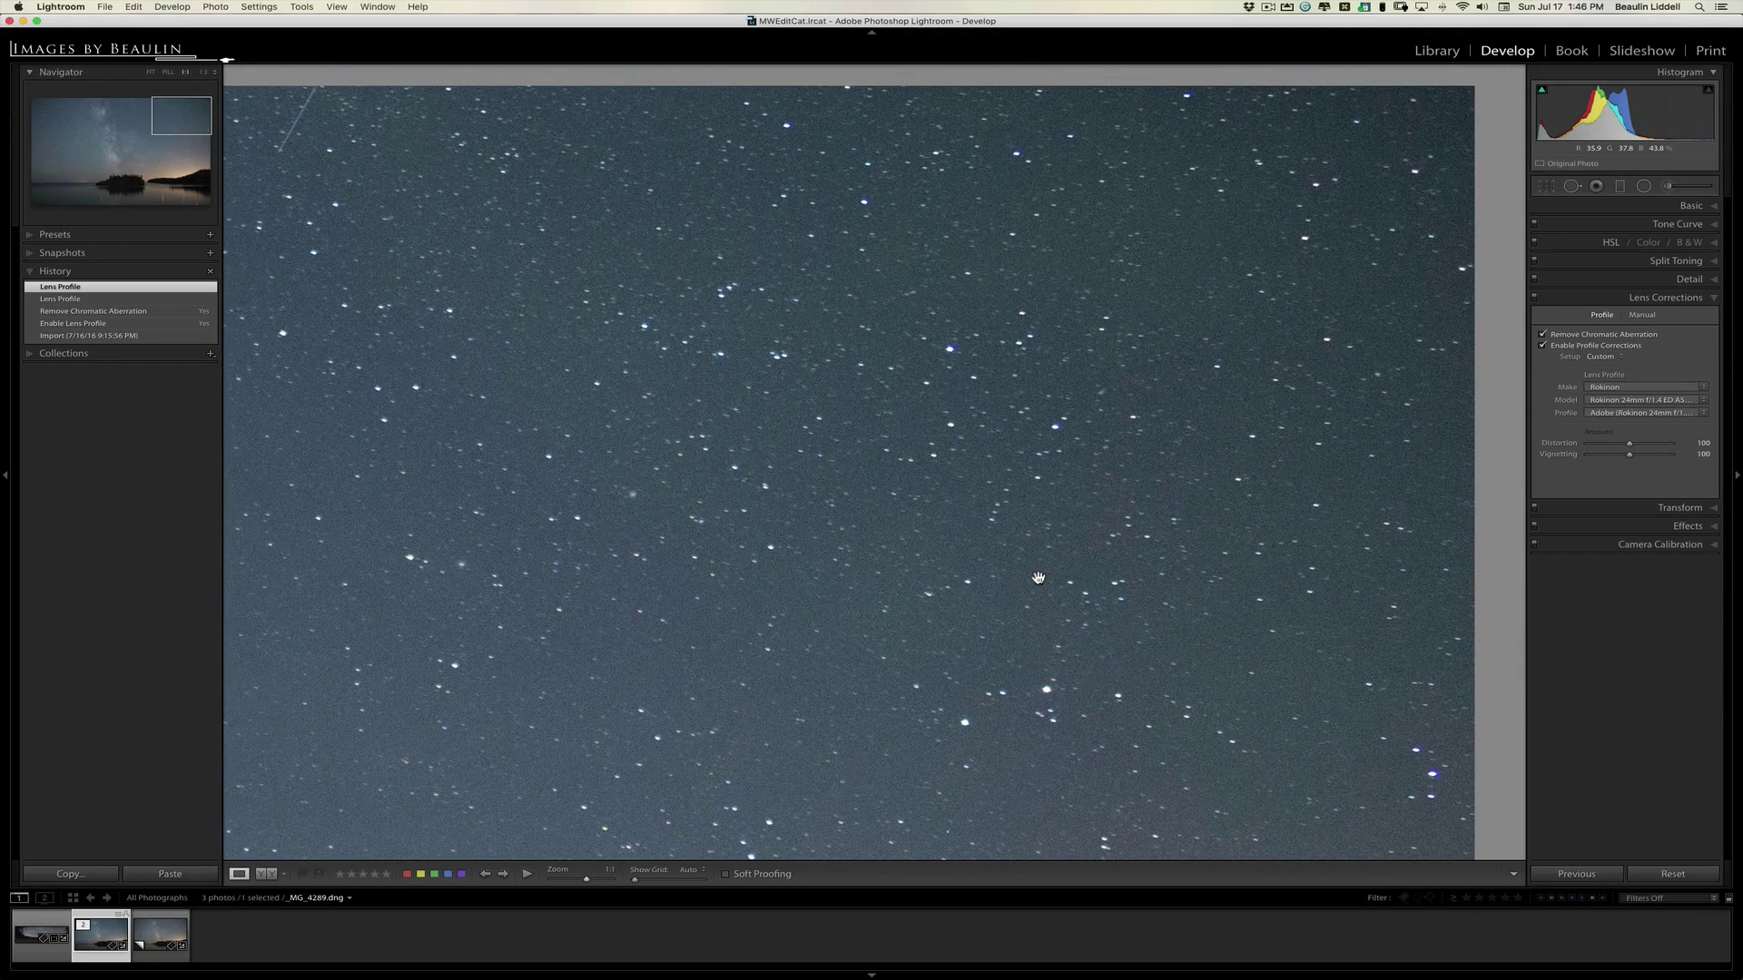
Set both the purple and green defringe amounts to 1 and return to the full-image view.
click(1645, 315)
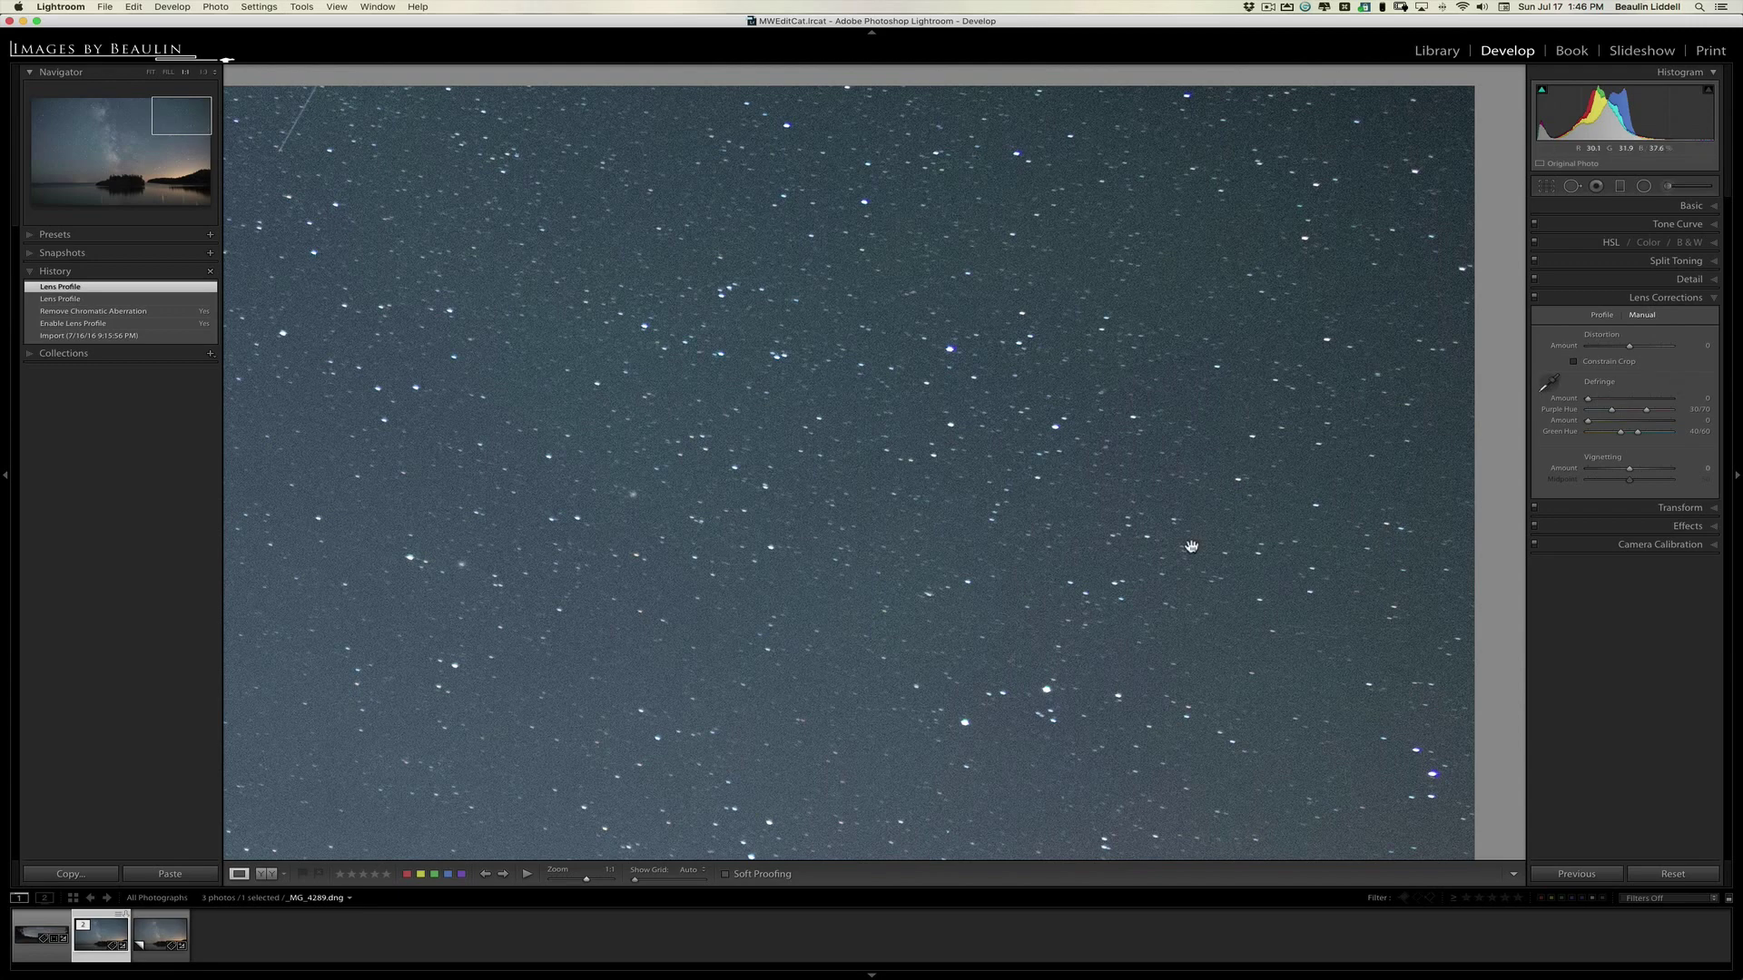
scroll(1139, 533, left, 3)
scroll(1138, 533, left, 5)
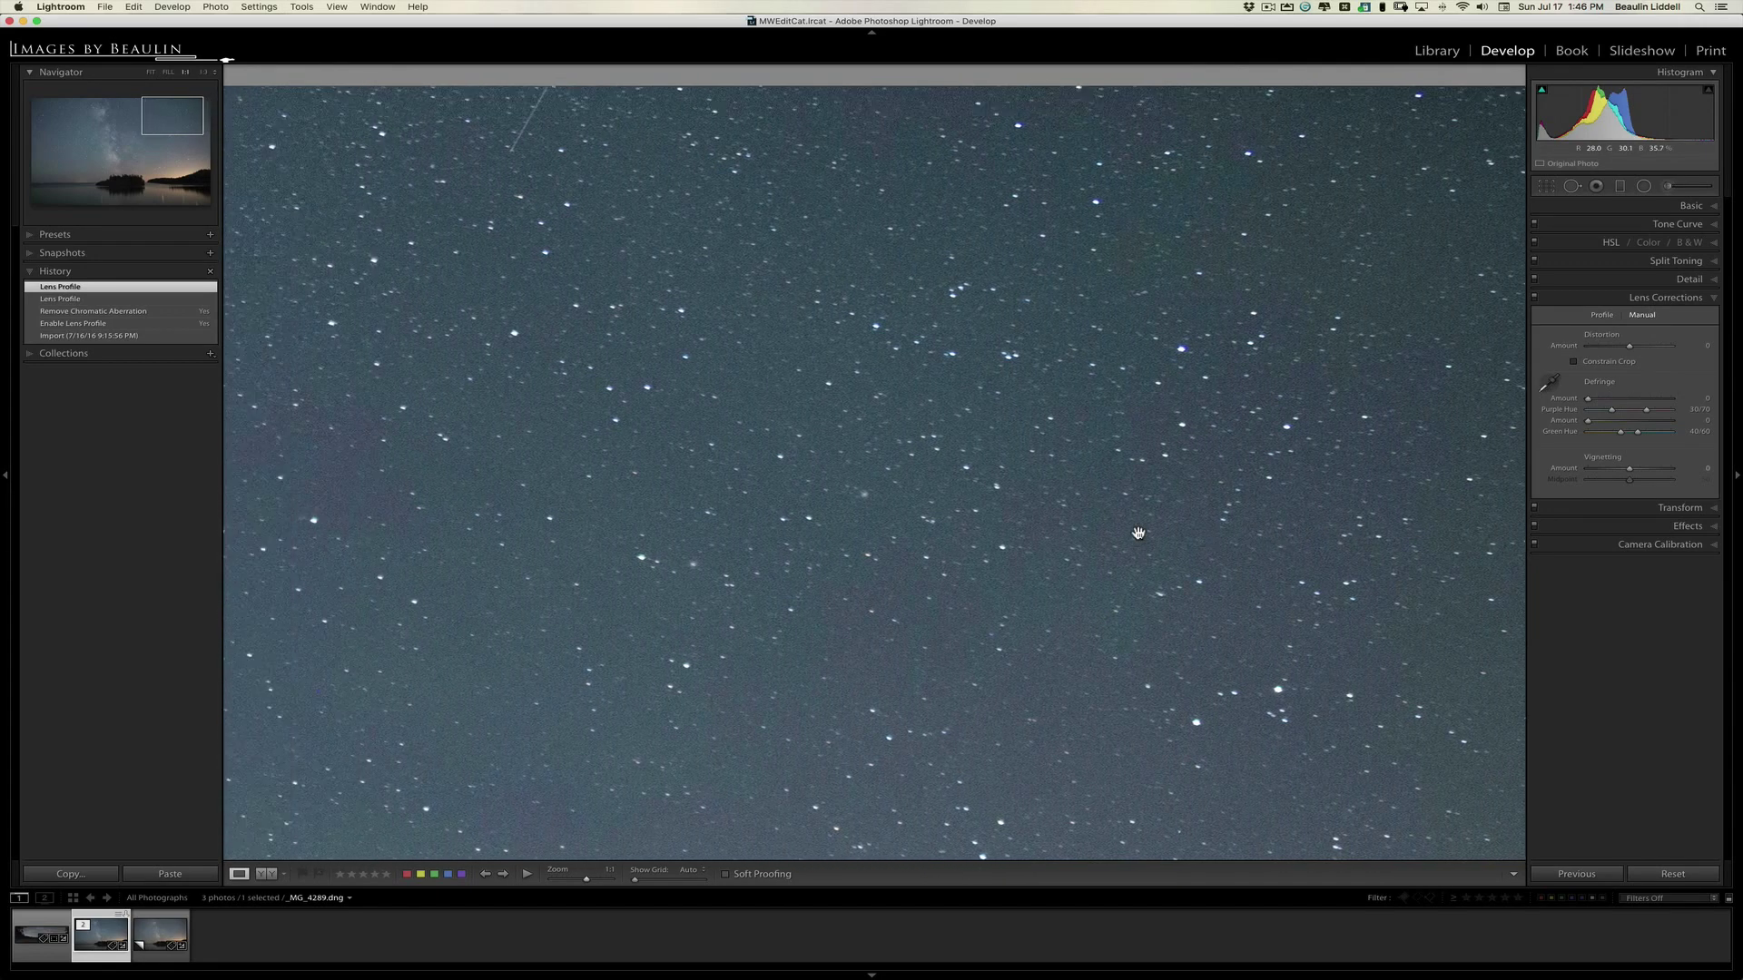
scroll(1138, 532, left, 6)
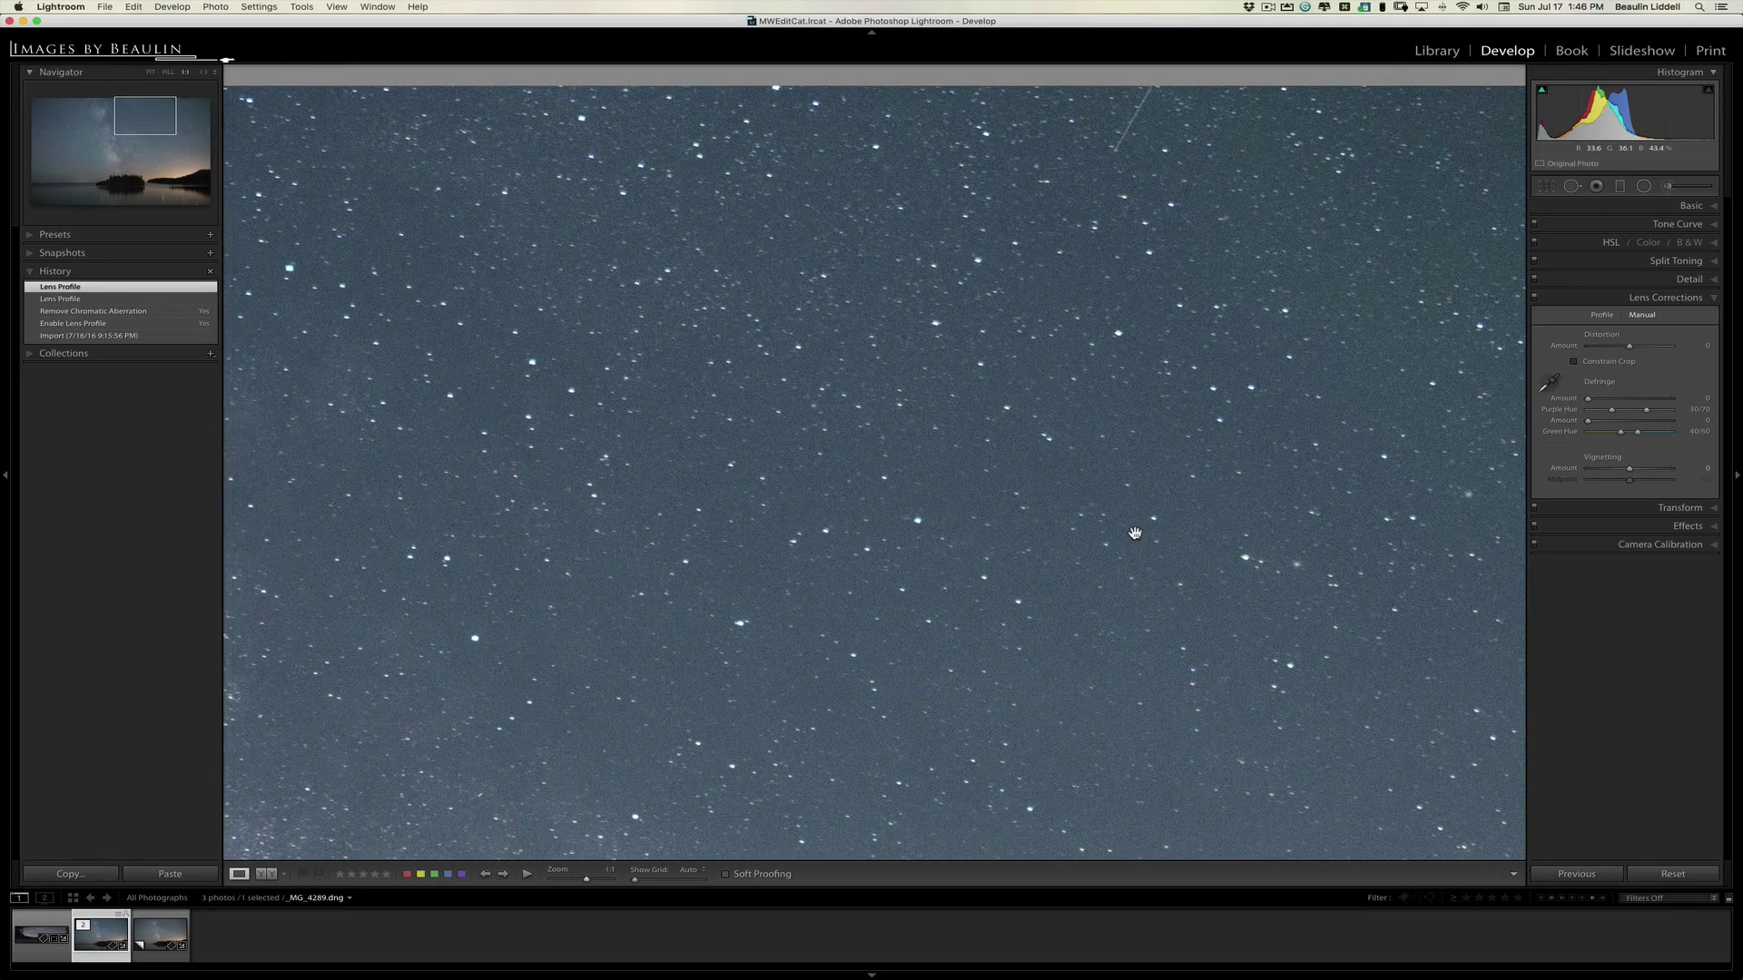
scroll(1138, 533, left, 2)
scroll(1136, 533, right, 8)
scroll(1135, 533, right, 2)
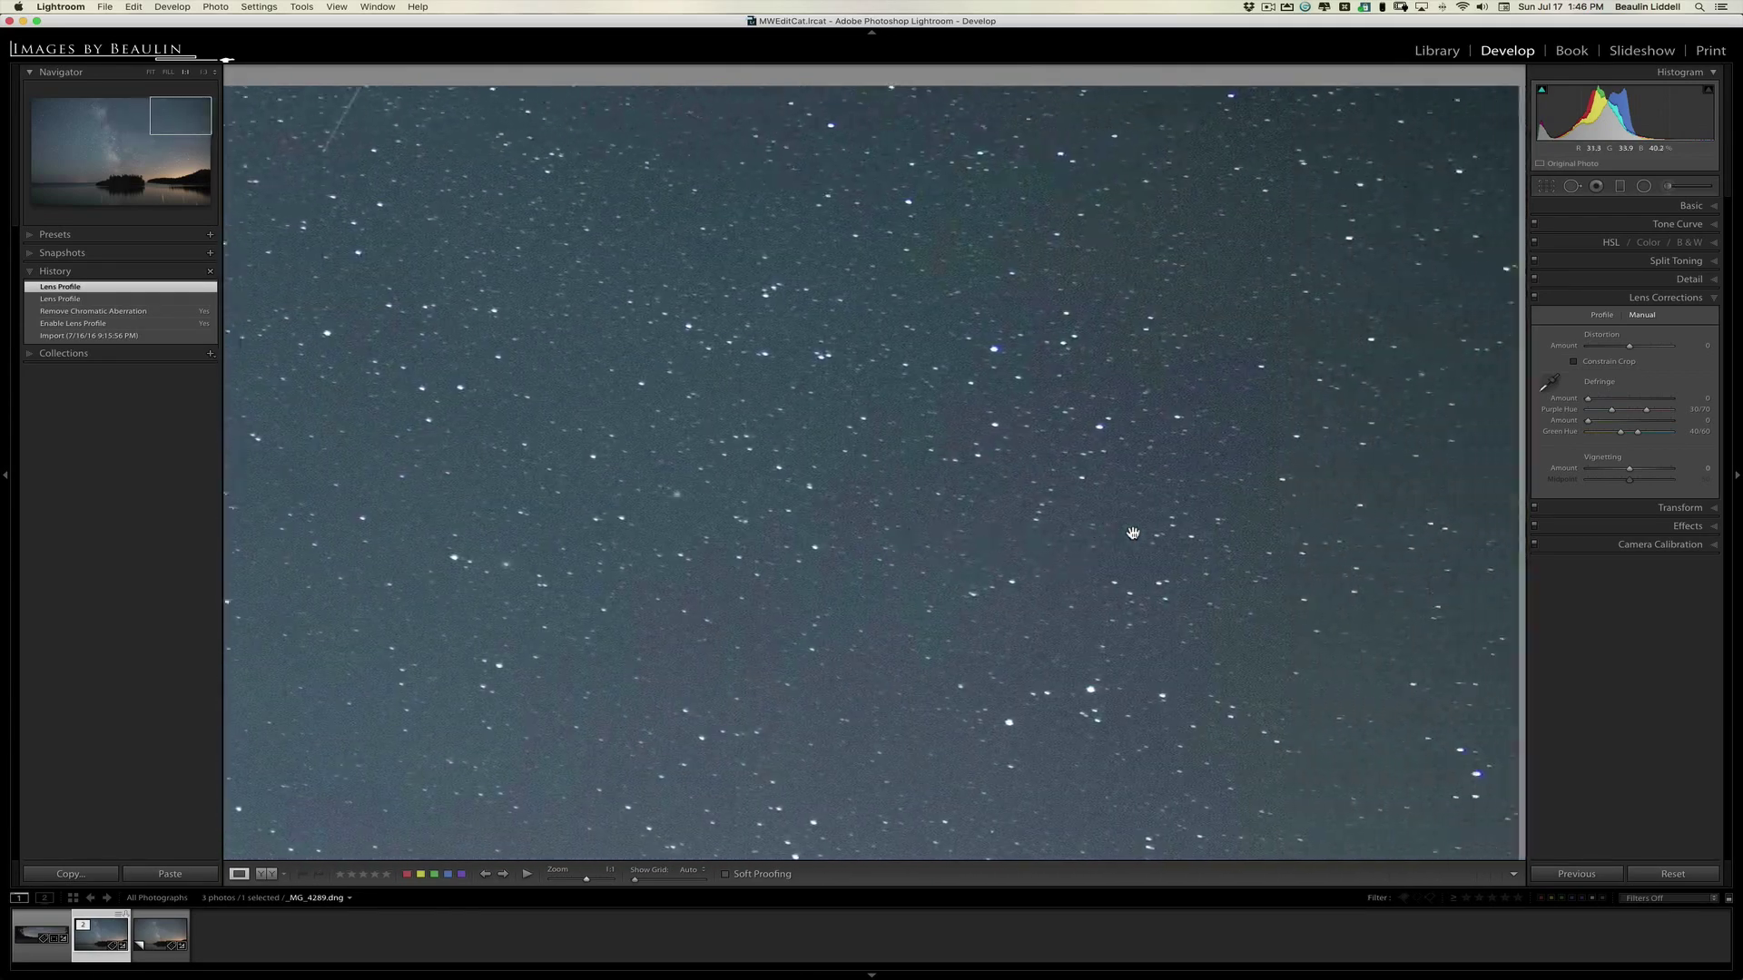
click(1706, 399)
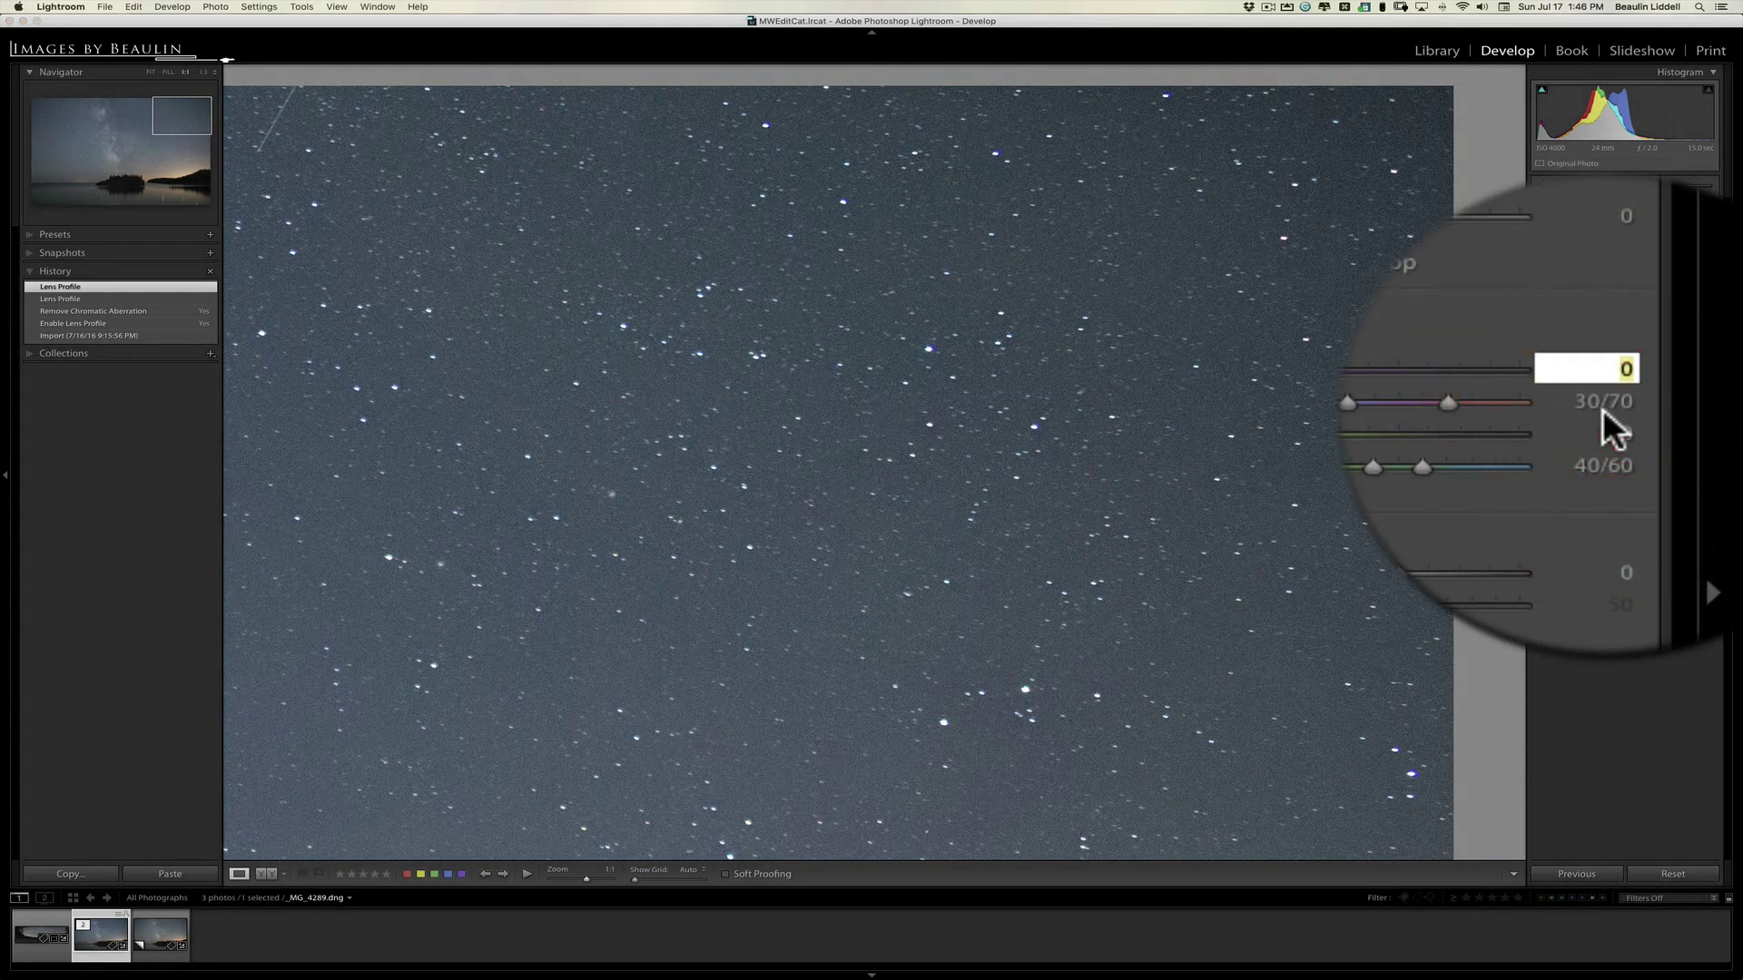
text(1)
key(Tab)
text(1)
key(Tab)
key(Return)
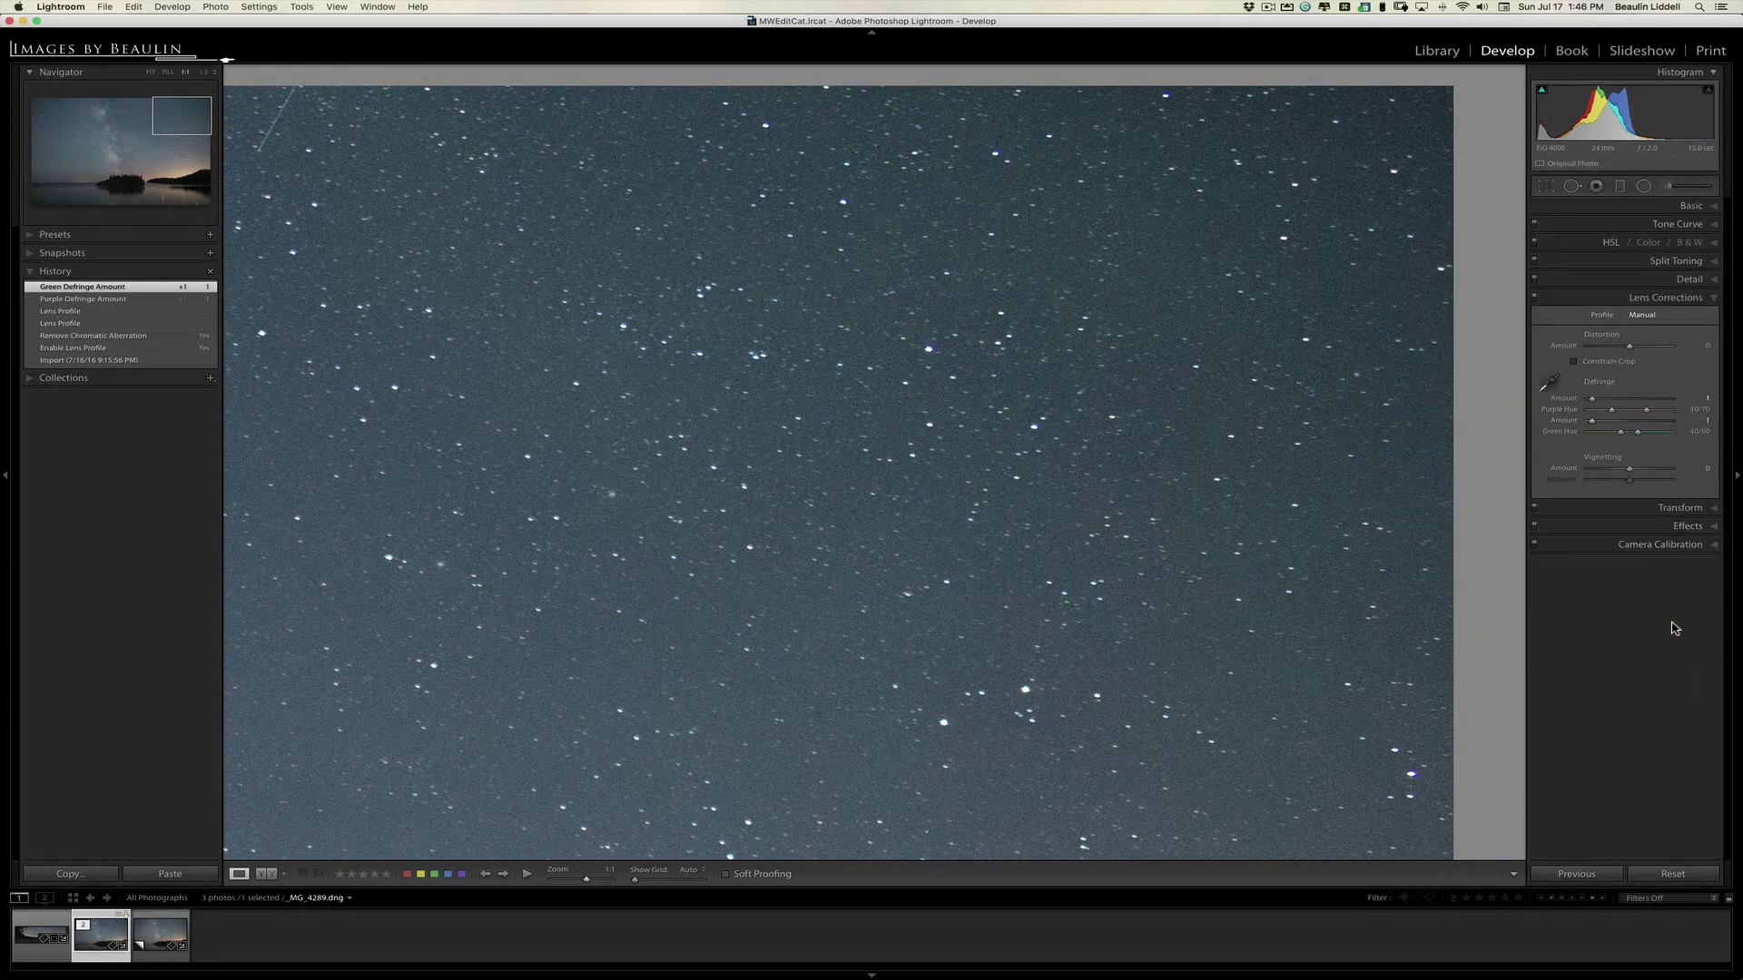
click(1026, 504)
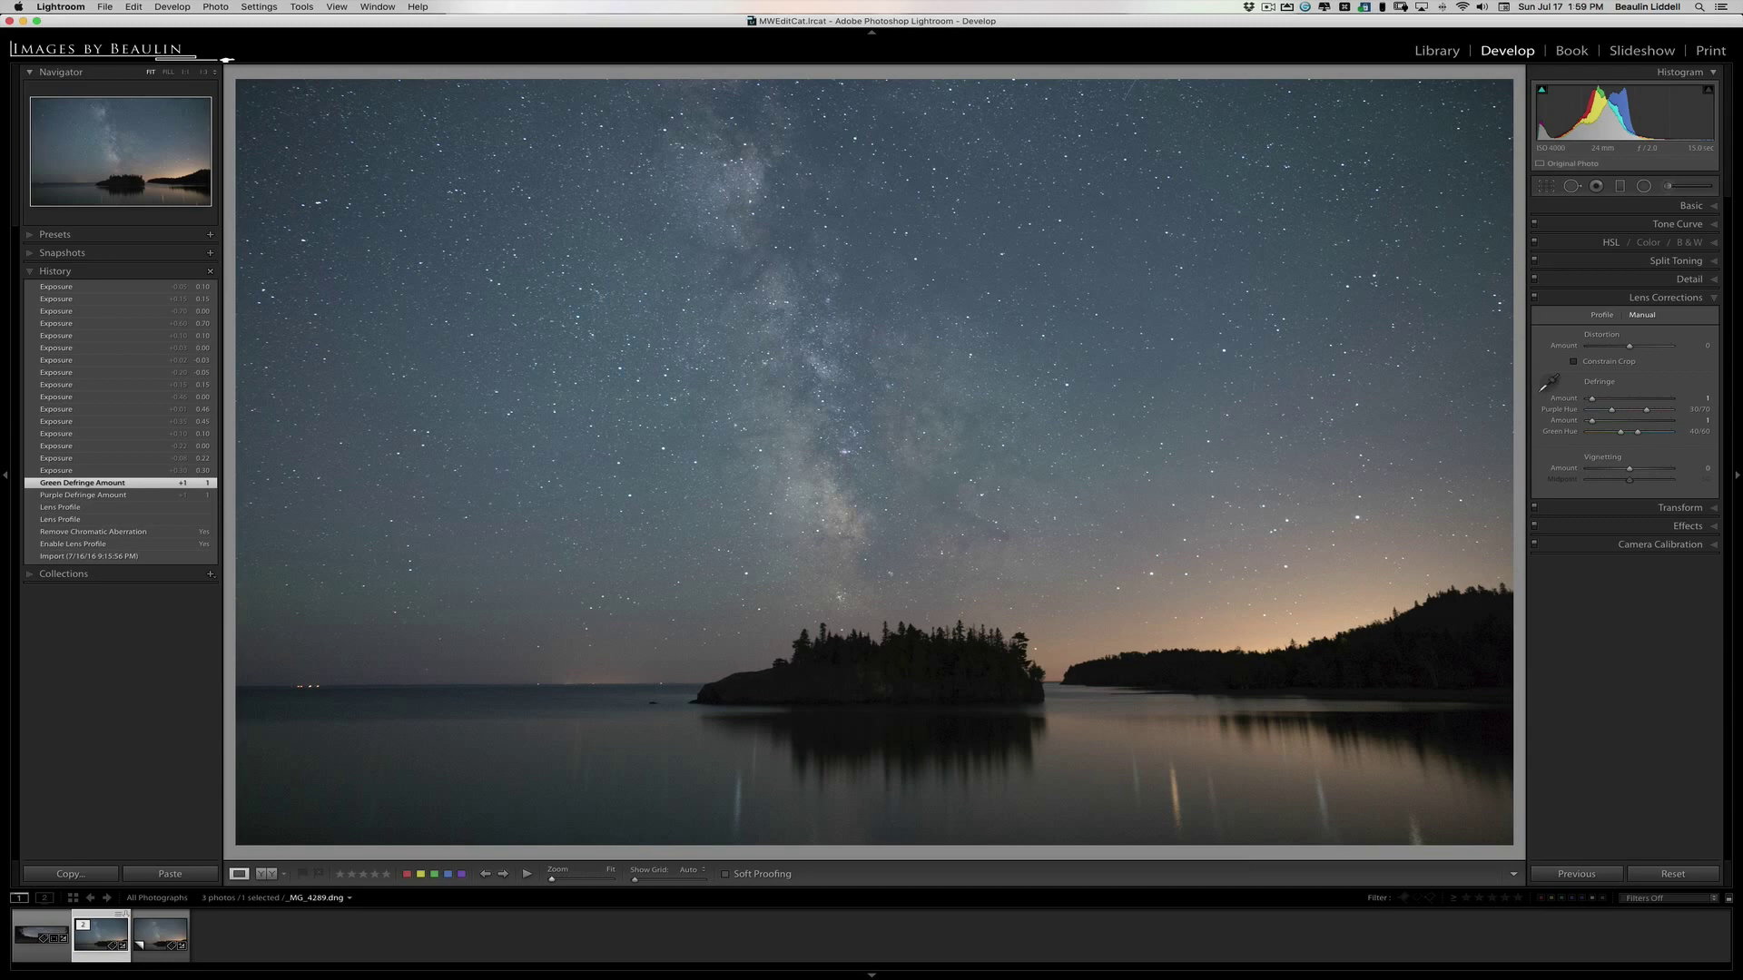
Try small exposure changes at full and 1:1 view, resetting the exposure to 0.00 after each test.
click(1643, 300)
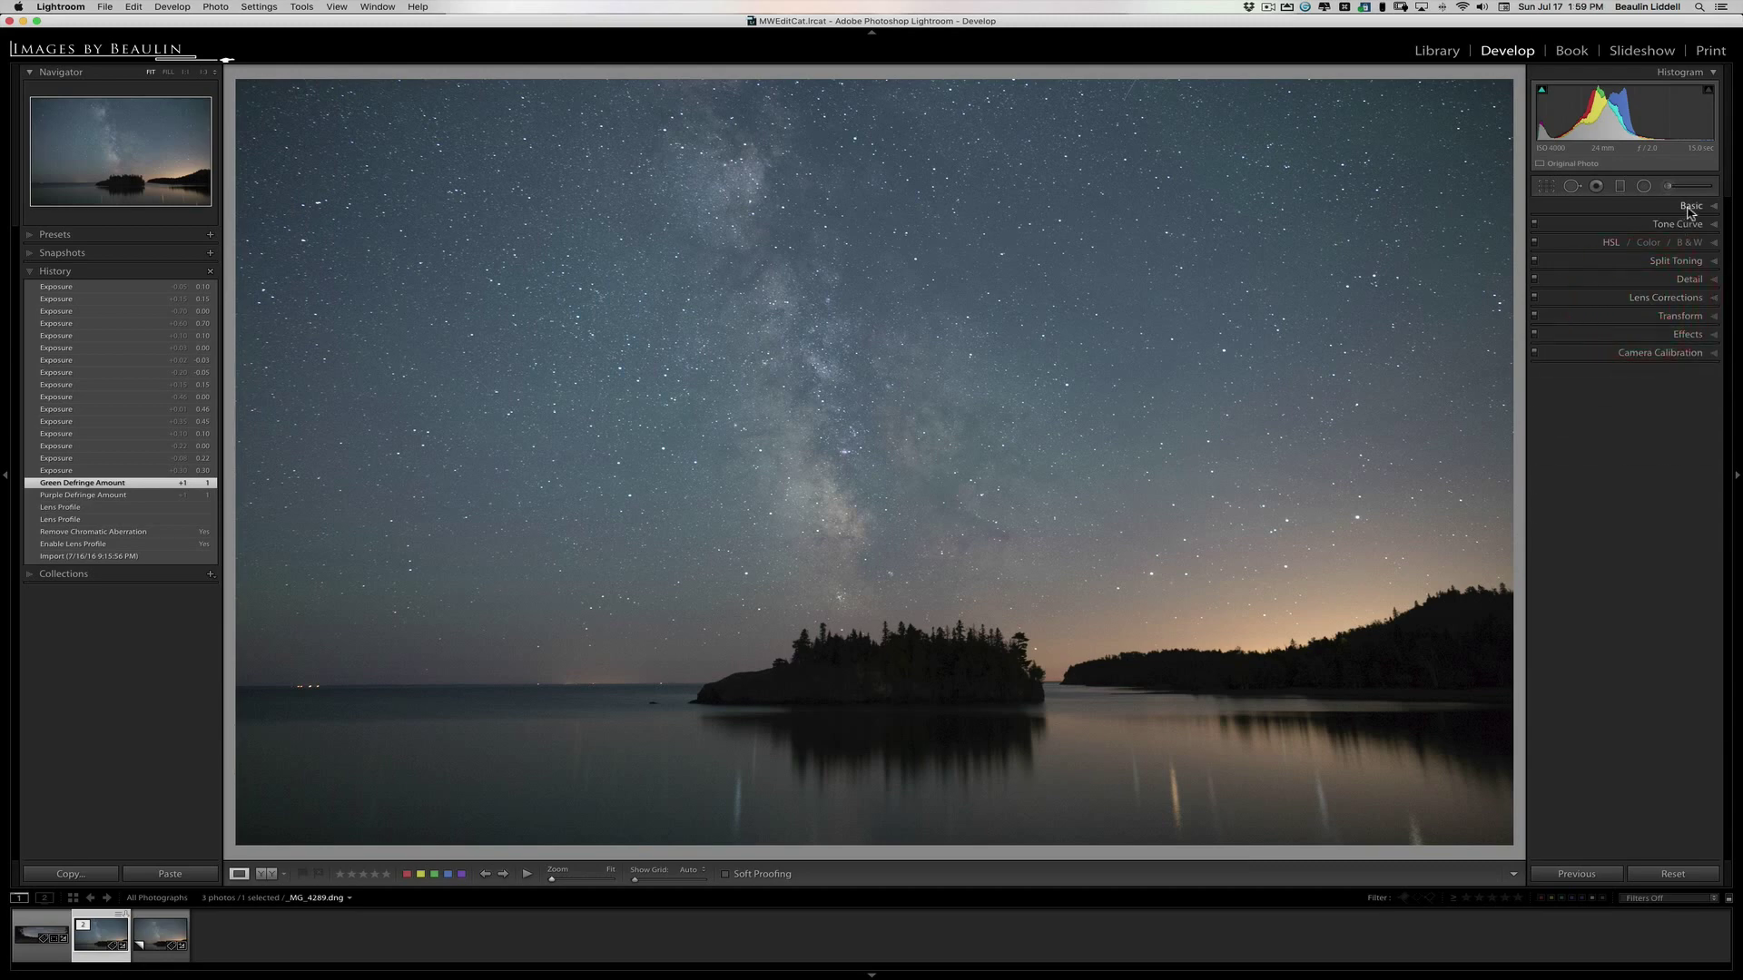
click(1690, 209)
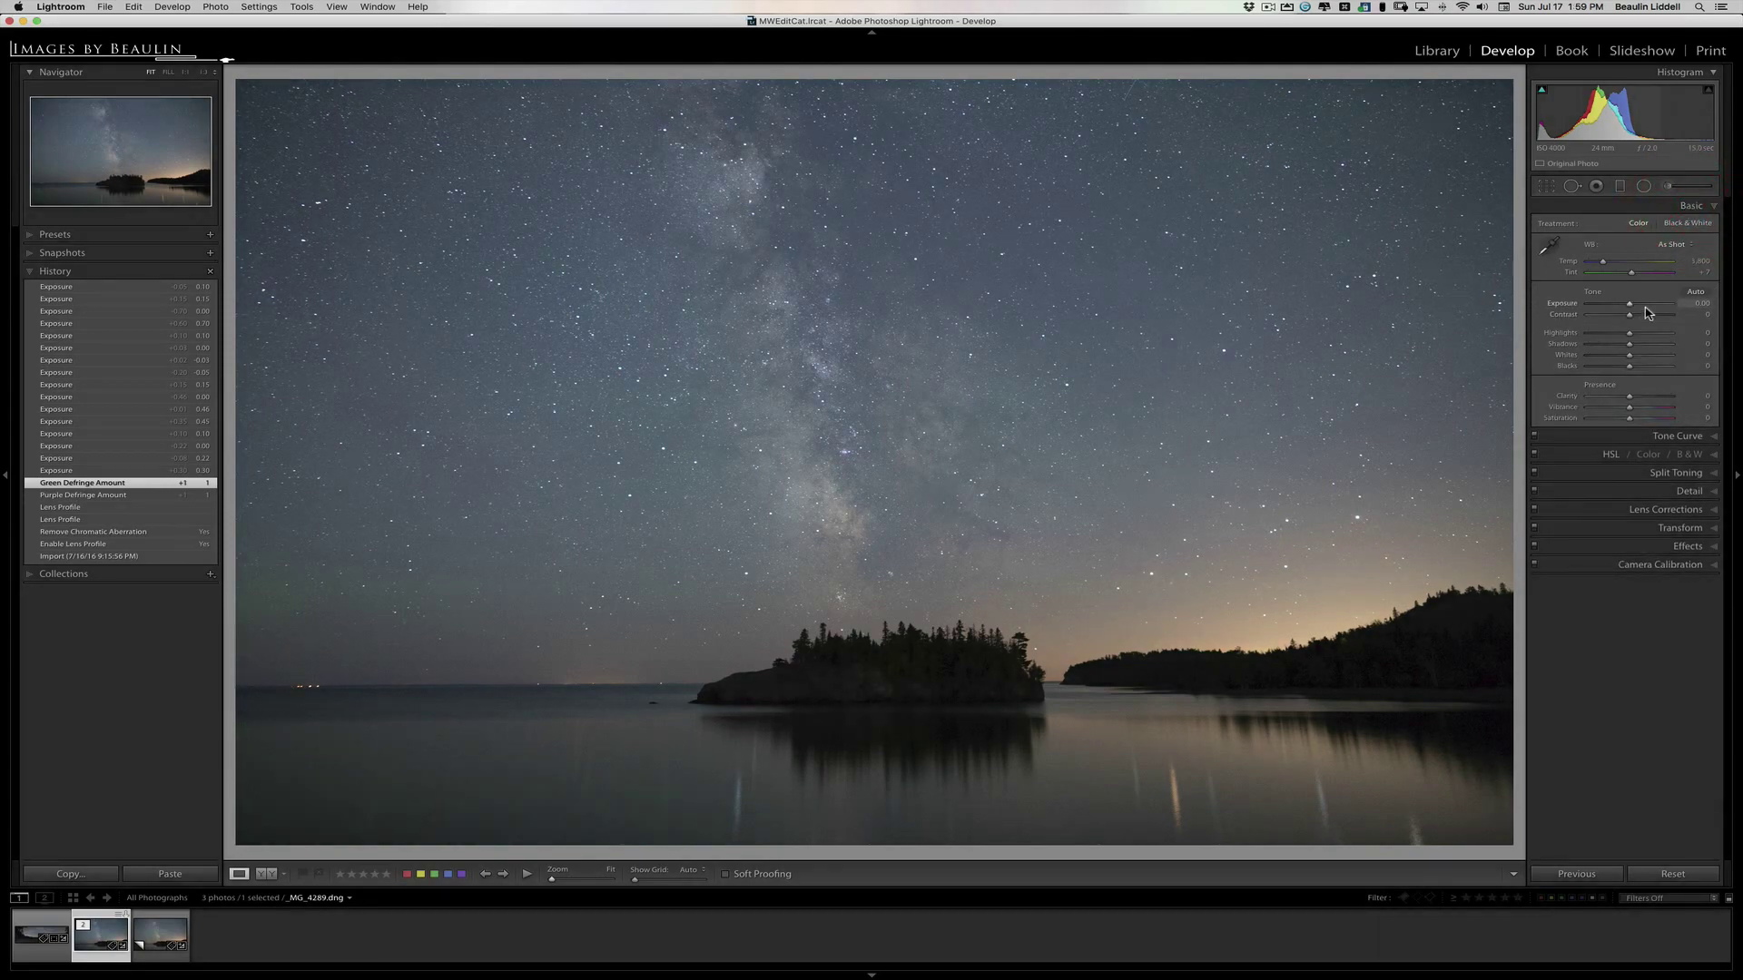
drag(1630, 307, 1630, 307)
double_click(1629, 305)
click(878, 516)
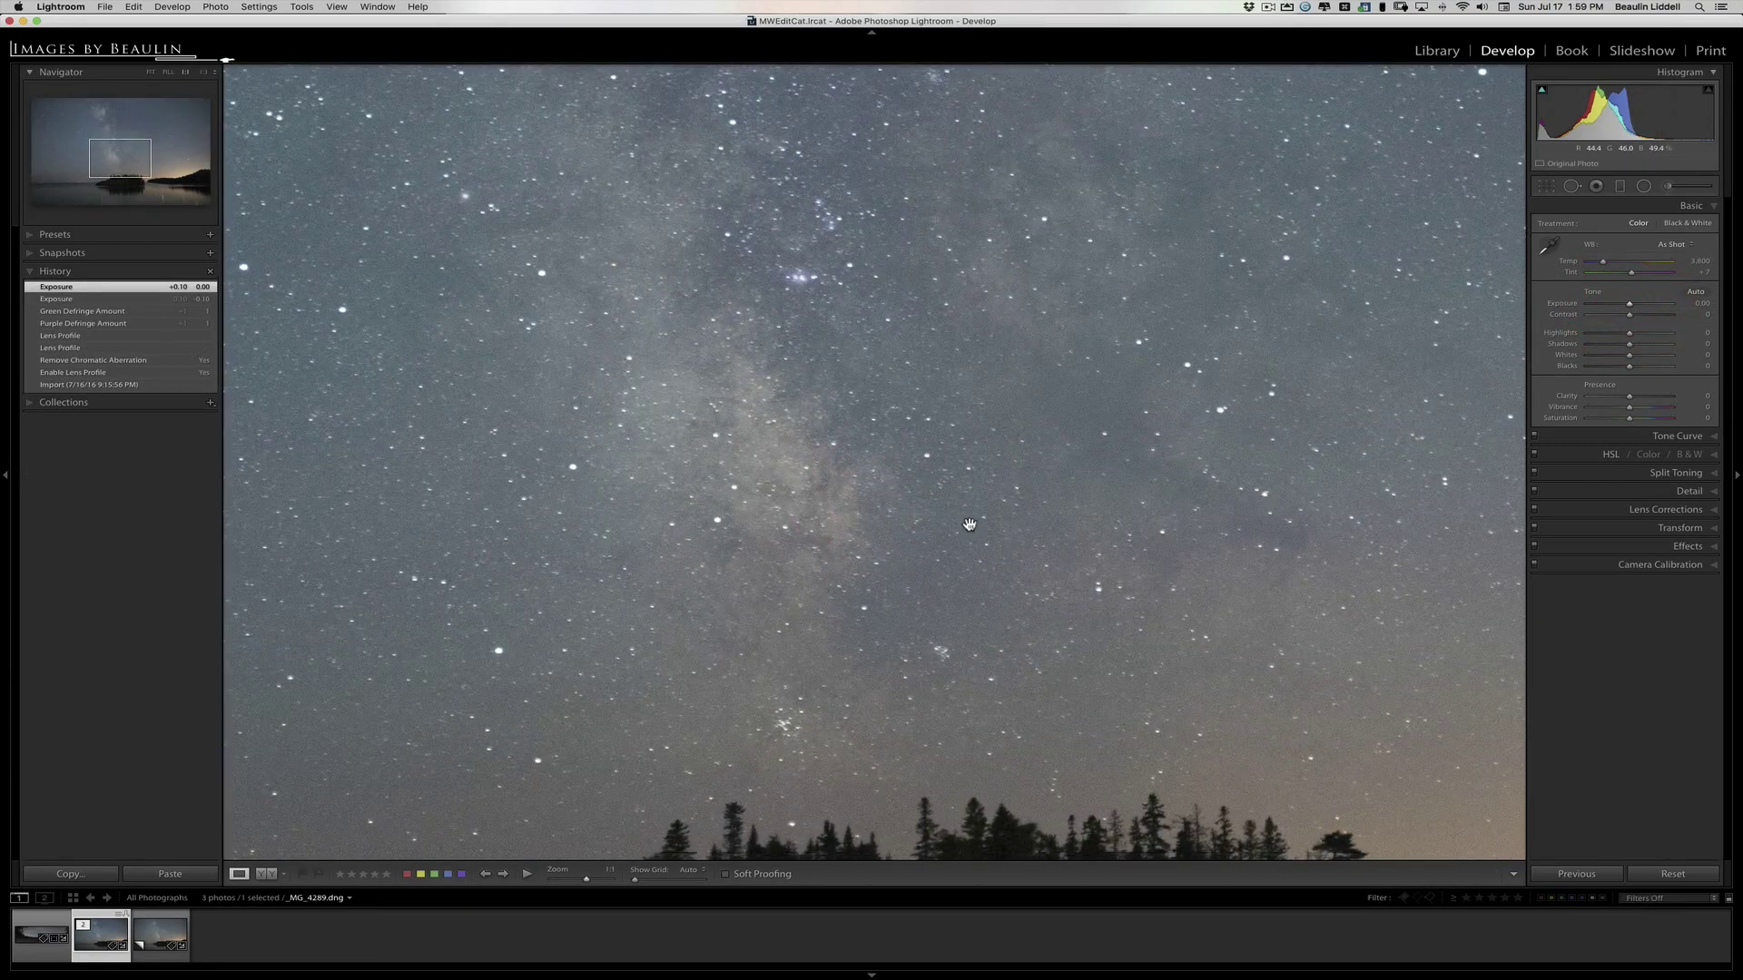
scroll(995, 524, down, 5)
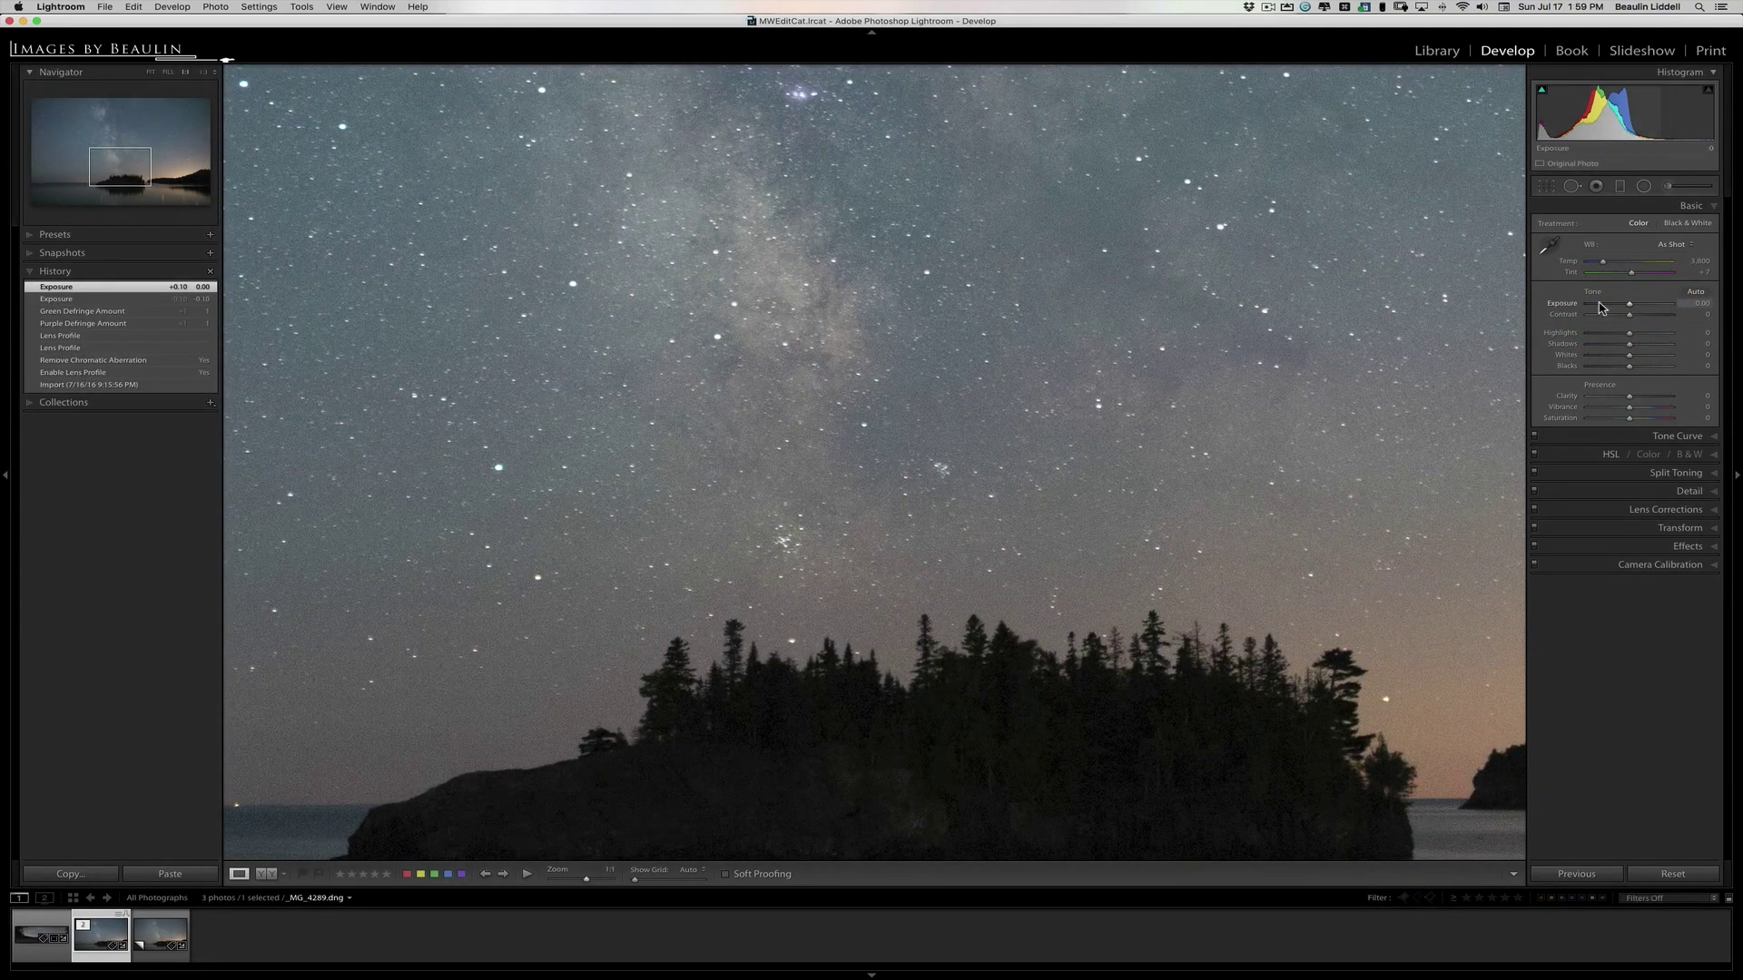
drag(1630, 306, 1627, 307)
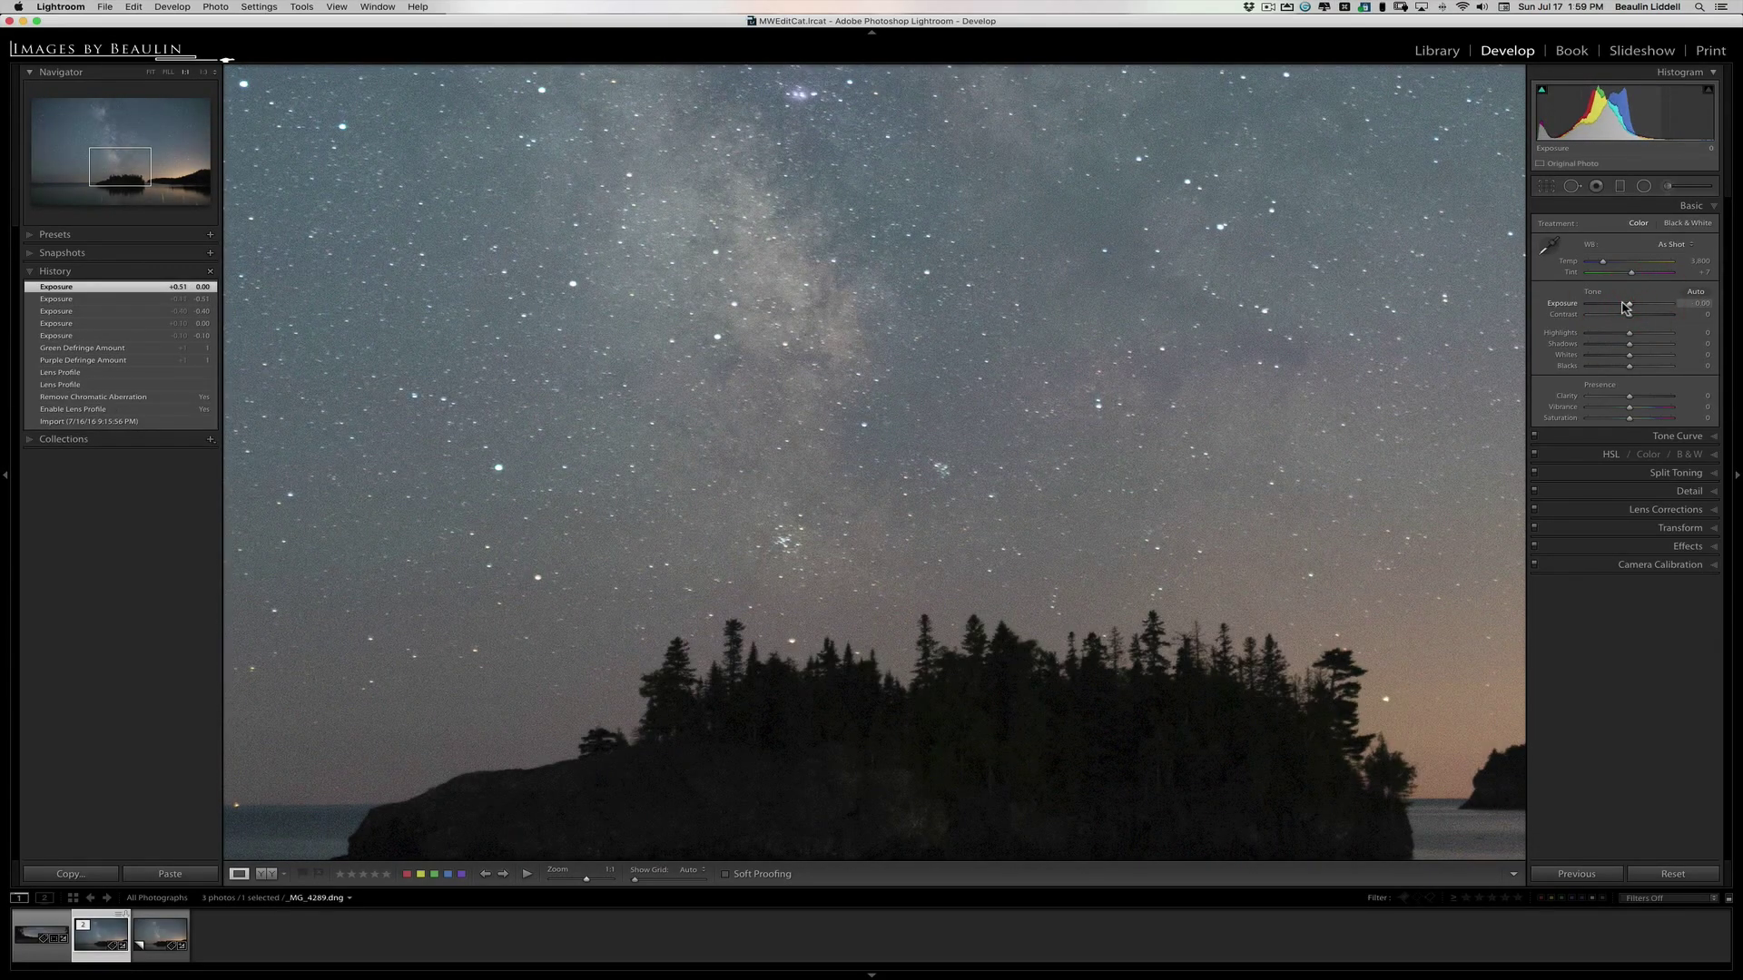
drag(1629, 307, 1631, 306)
double_click(1630, 306)
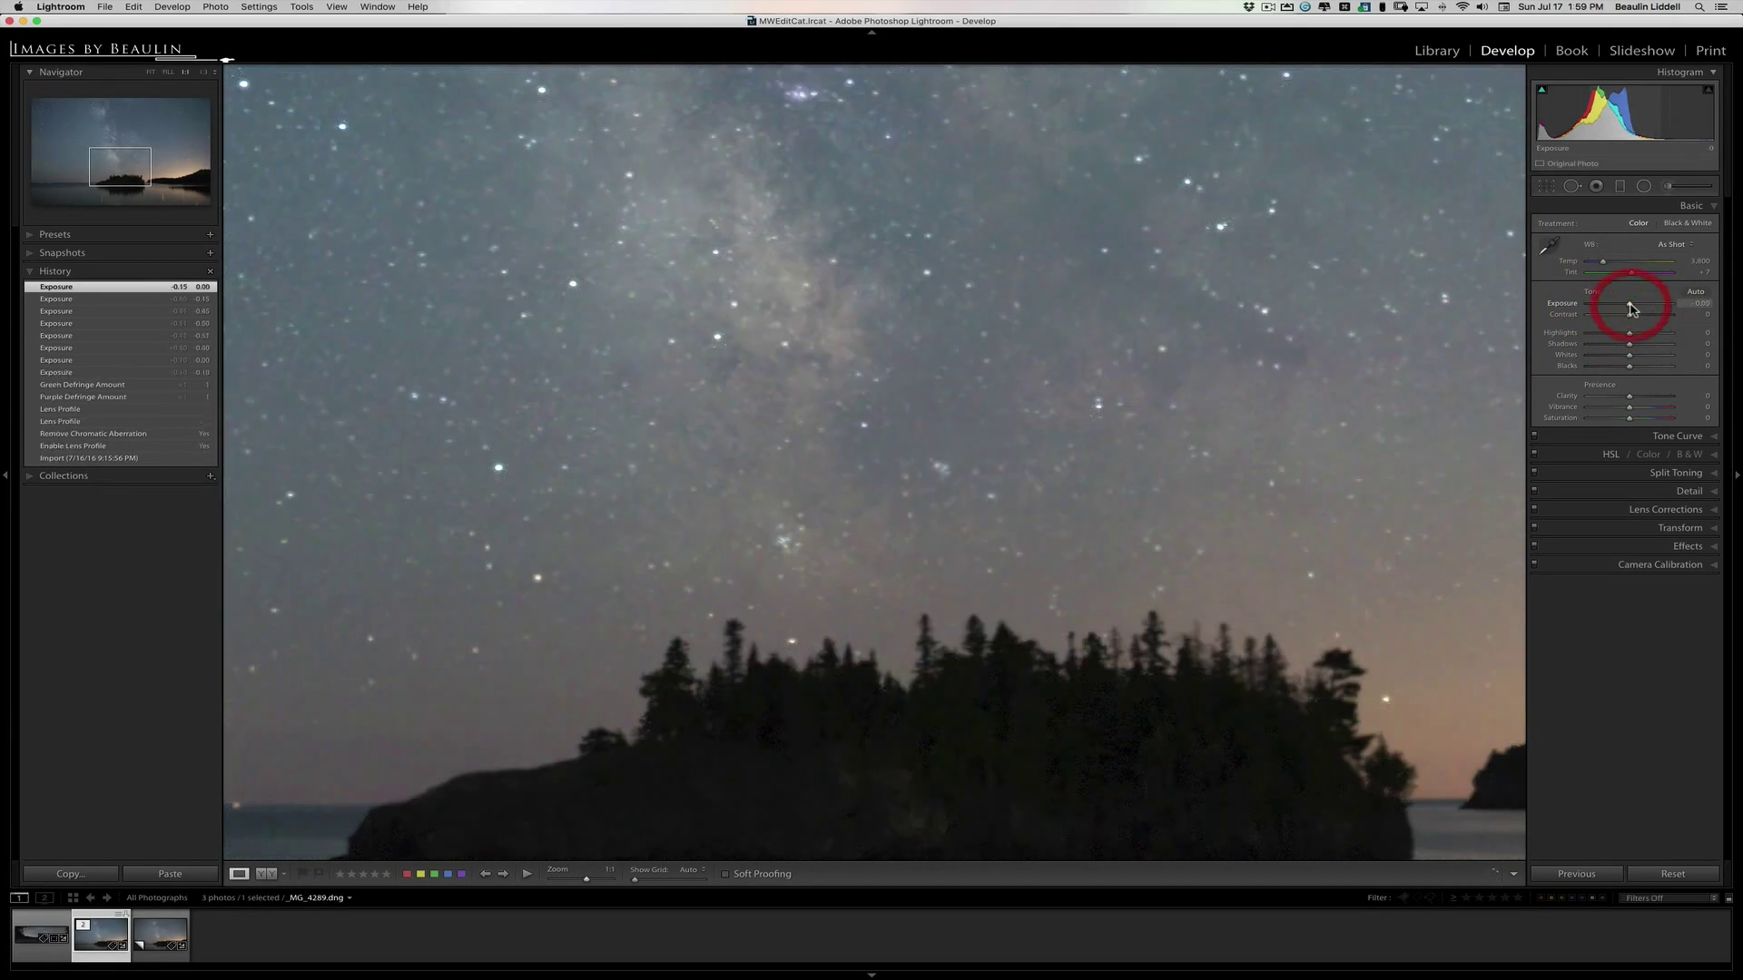
Raise the photo's exposure to +0.10 while viewing the whole image.
click(856, 505)
drag(1631, 306, 1630, 310)
click(1631, 308)
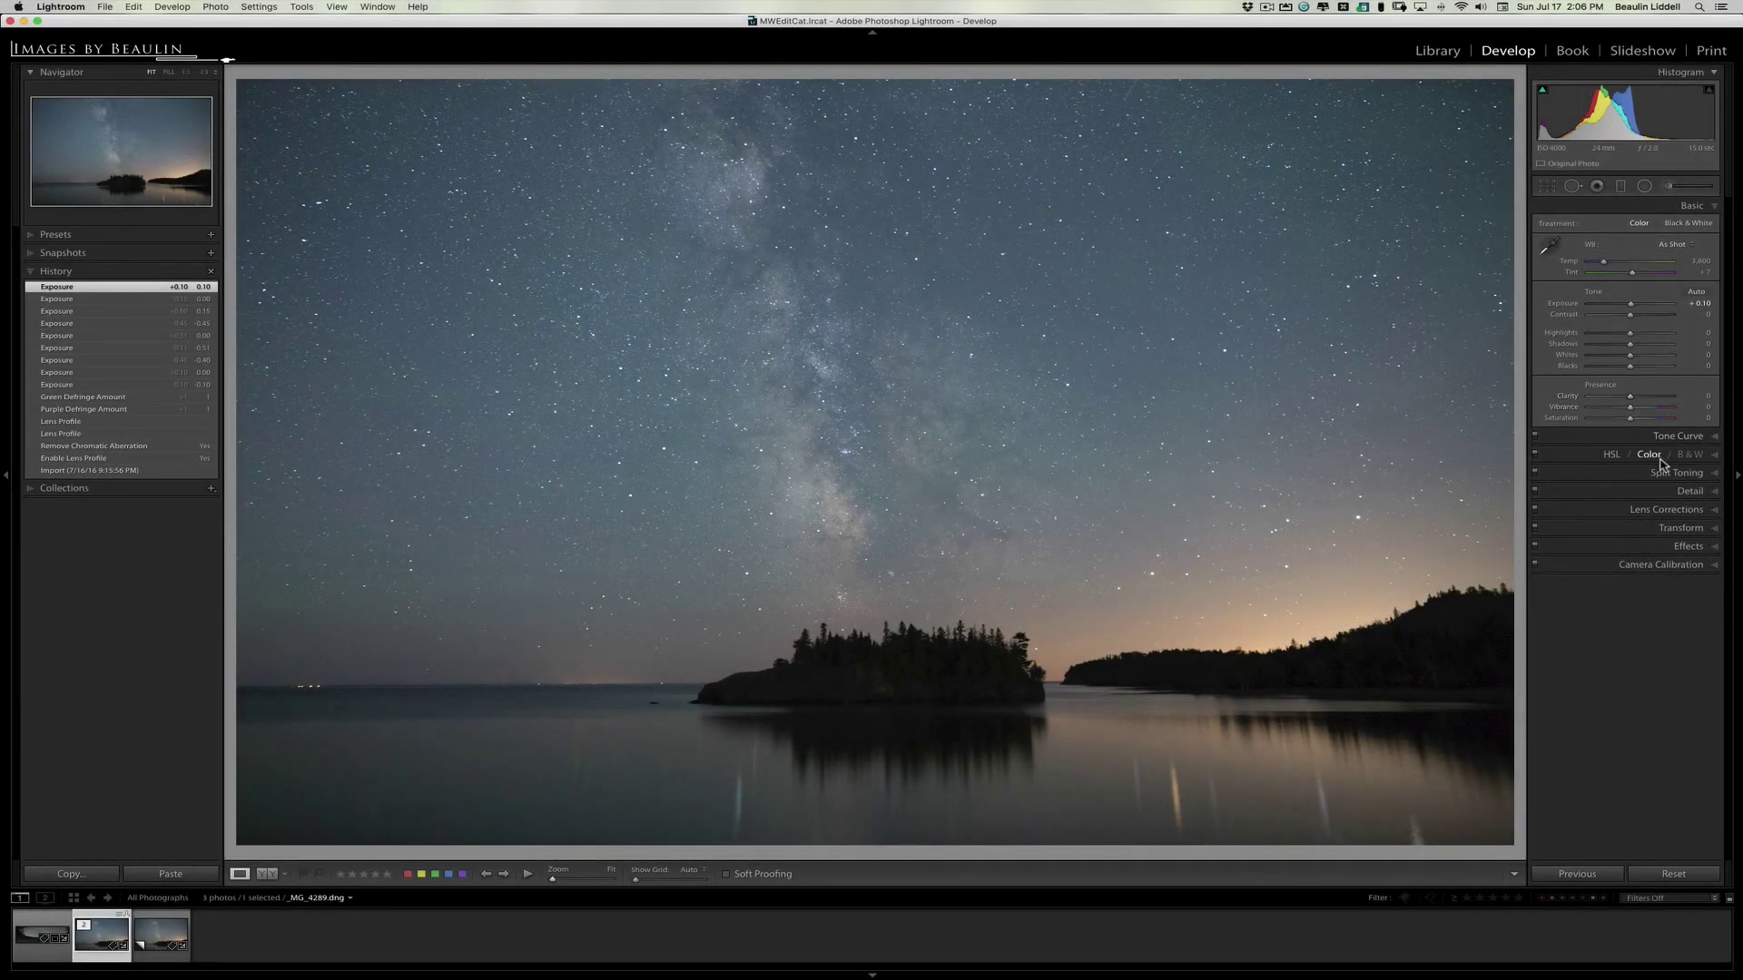
Sharpen the photo at 1:1 view with amount 40, radius 1.3 and detail 50.
click(1686, 490)
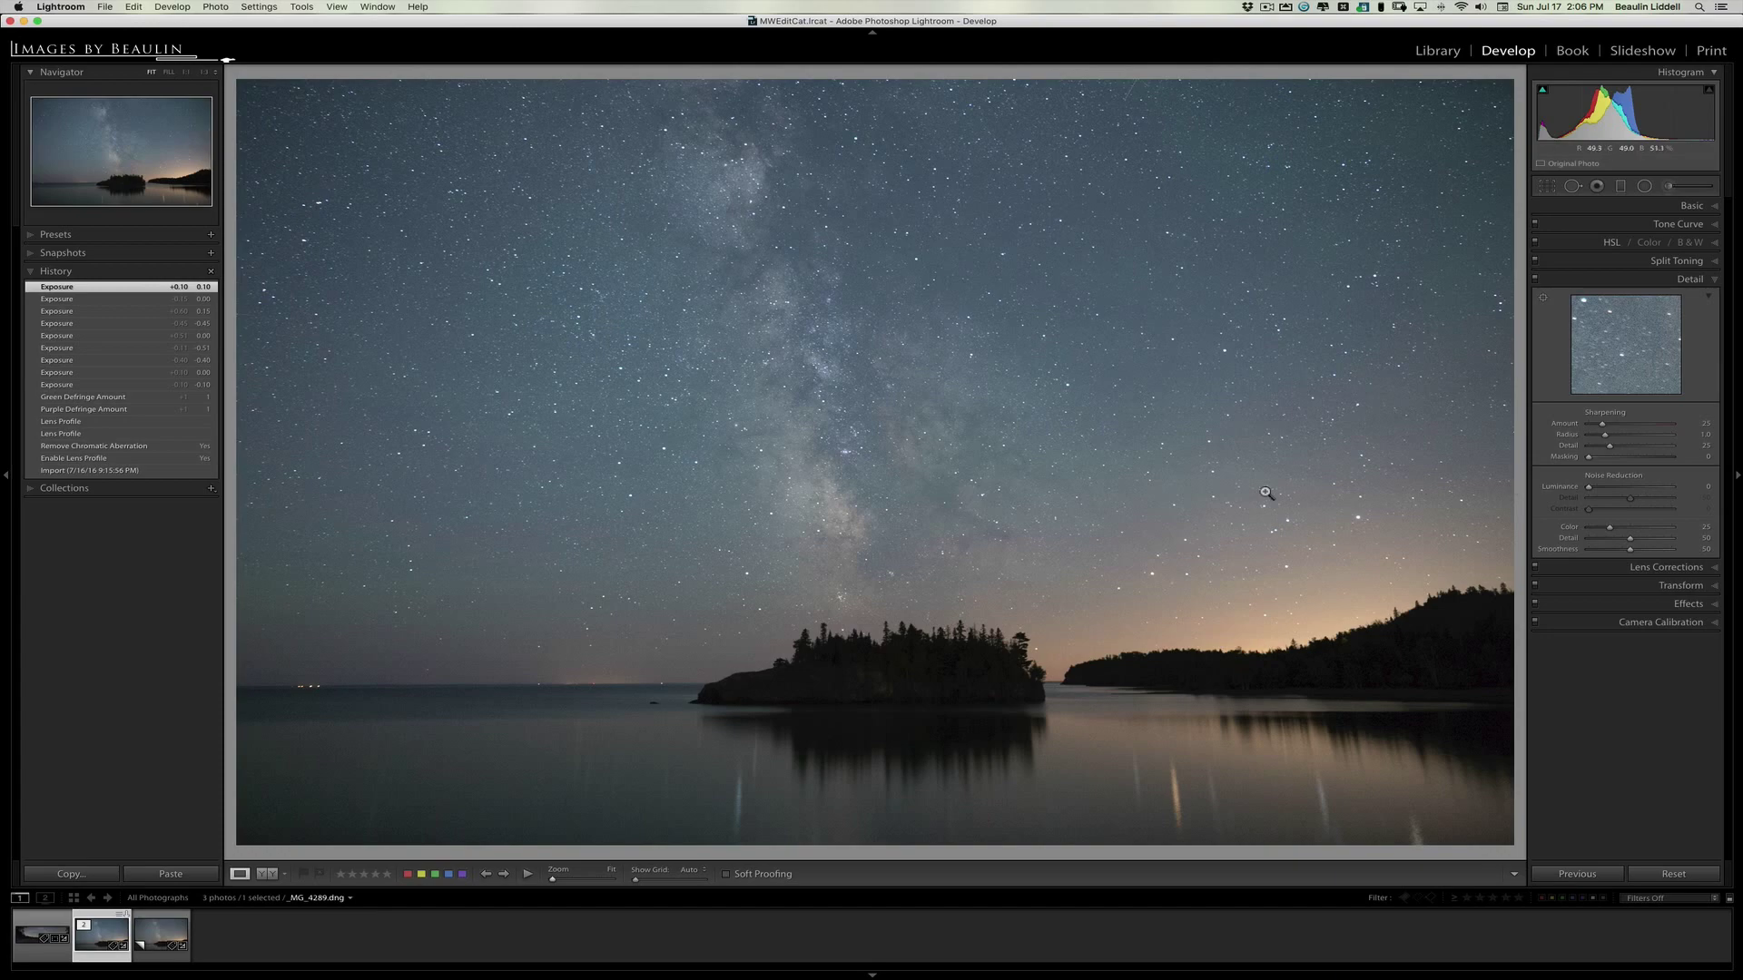
click(878, 517)
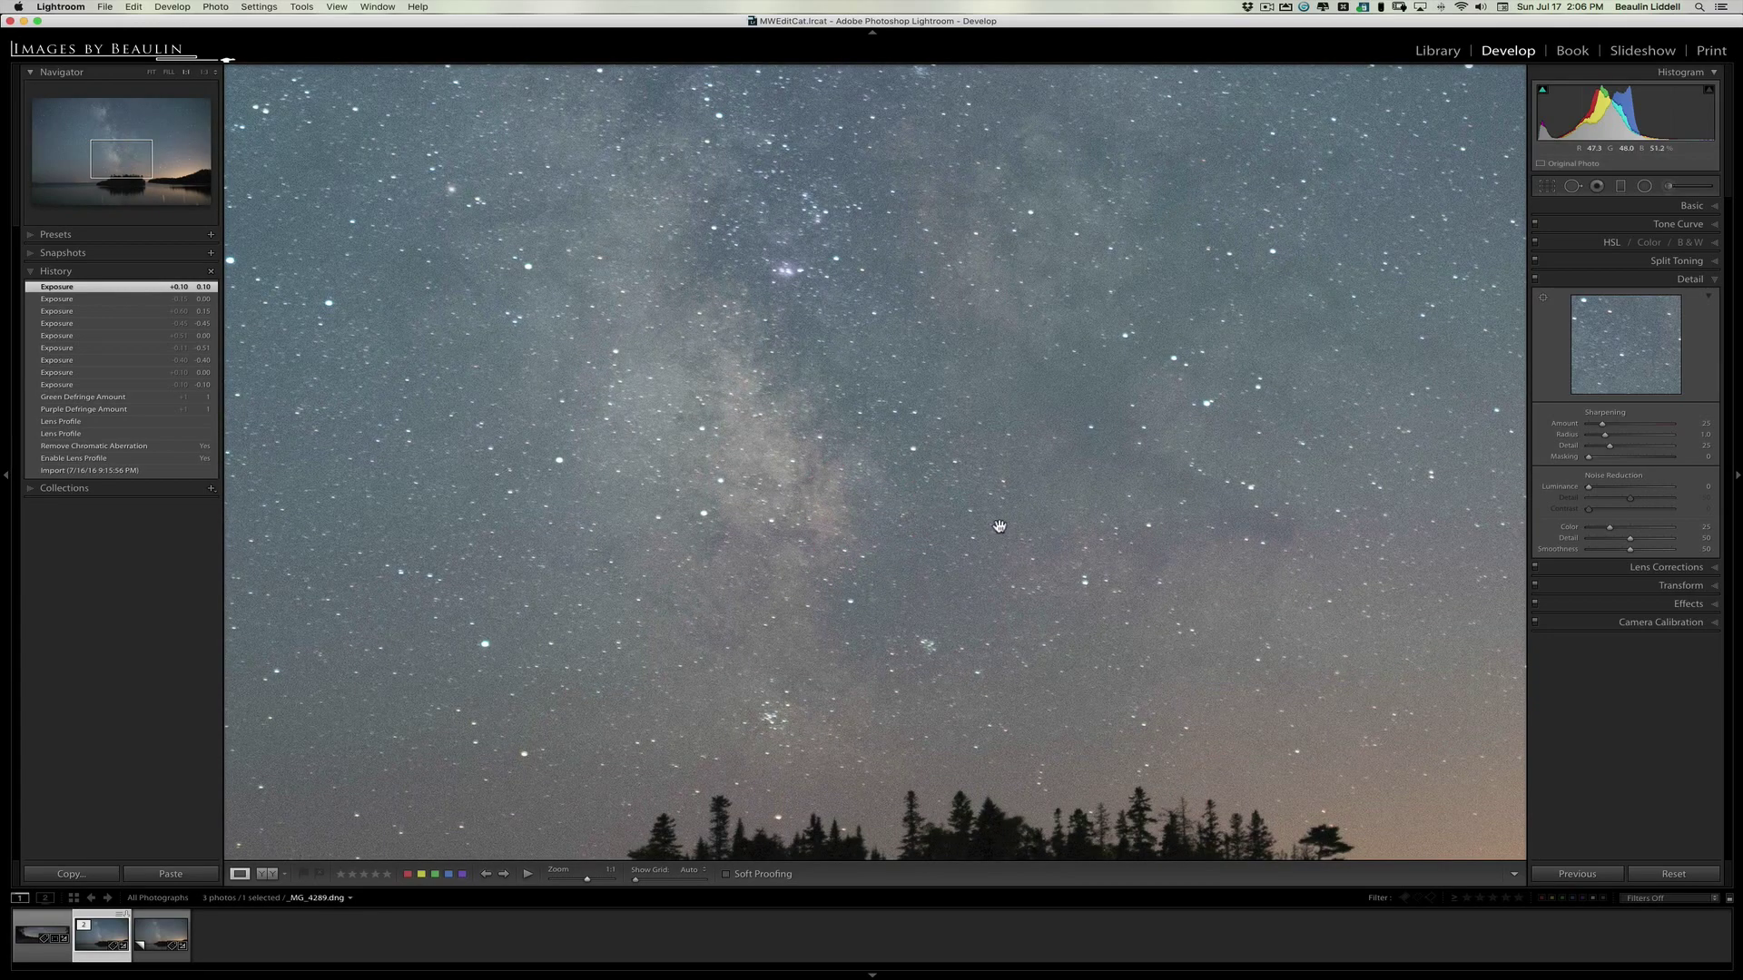
drag(1613, 425, 1612, 426)
double_click(1613, 426)
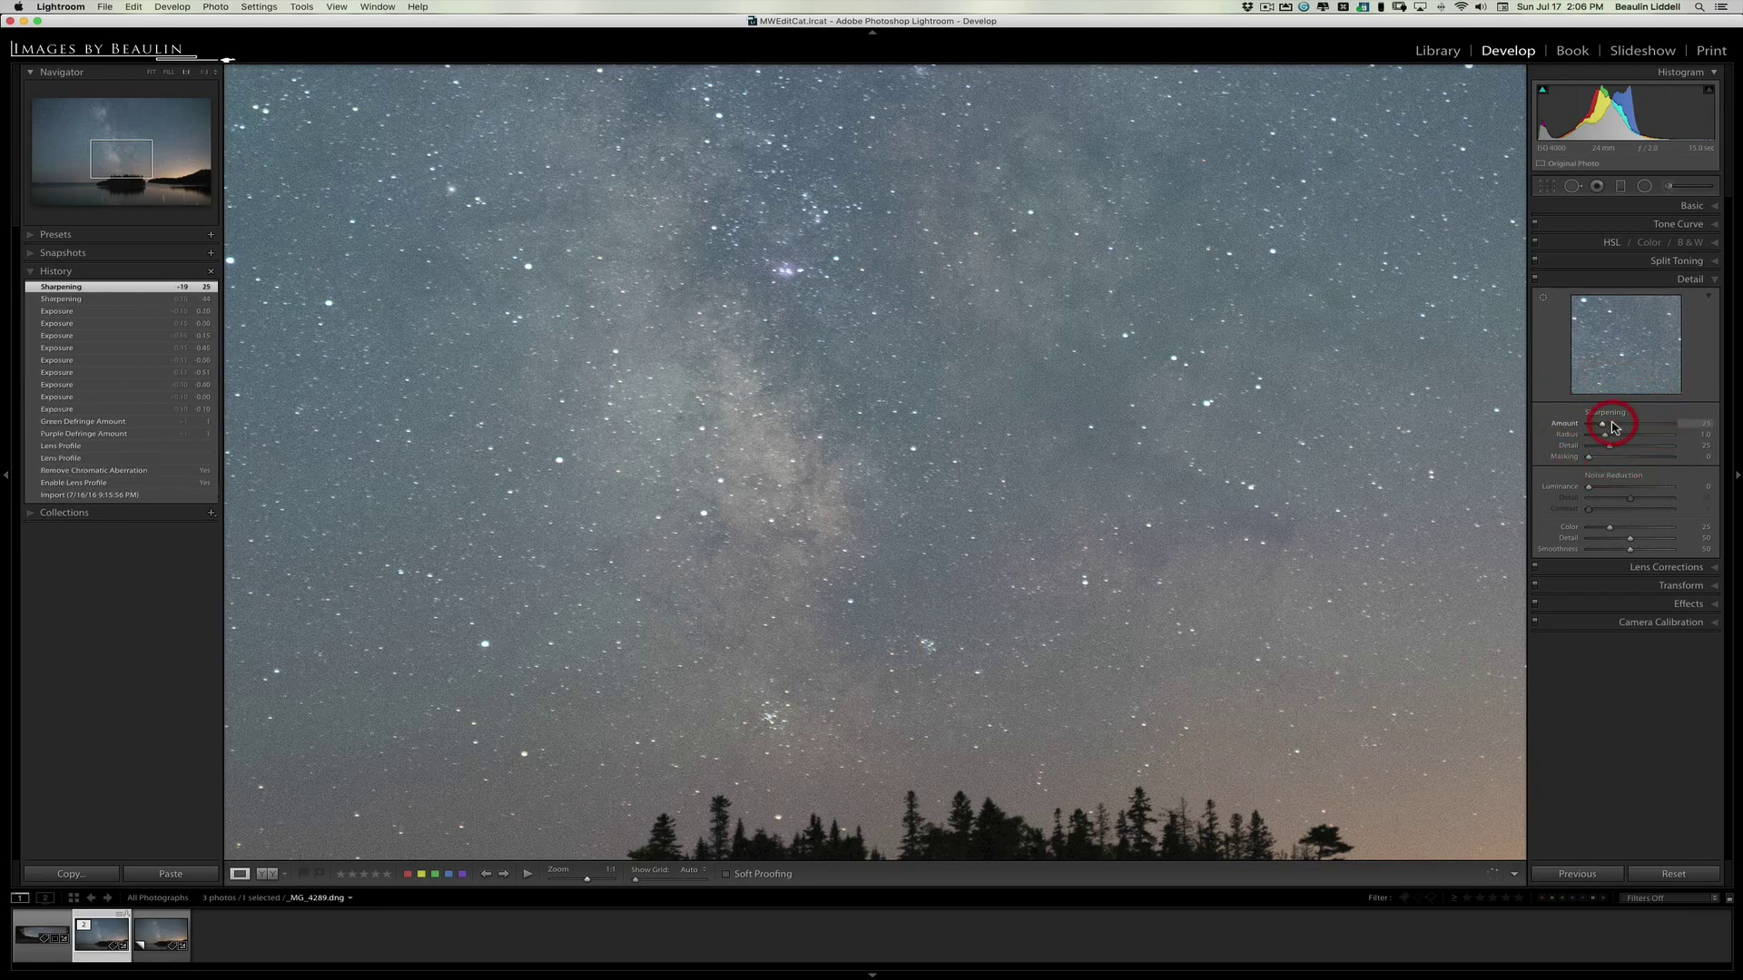
key(alt)
drag(1607, 428, 1614, 439)
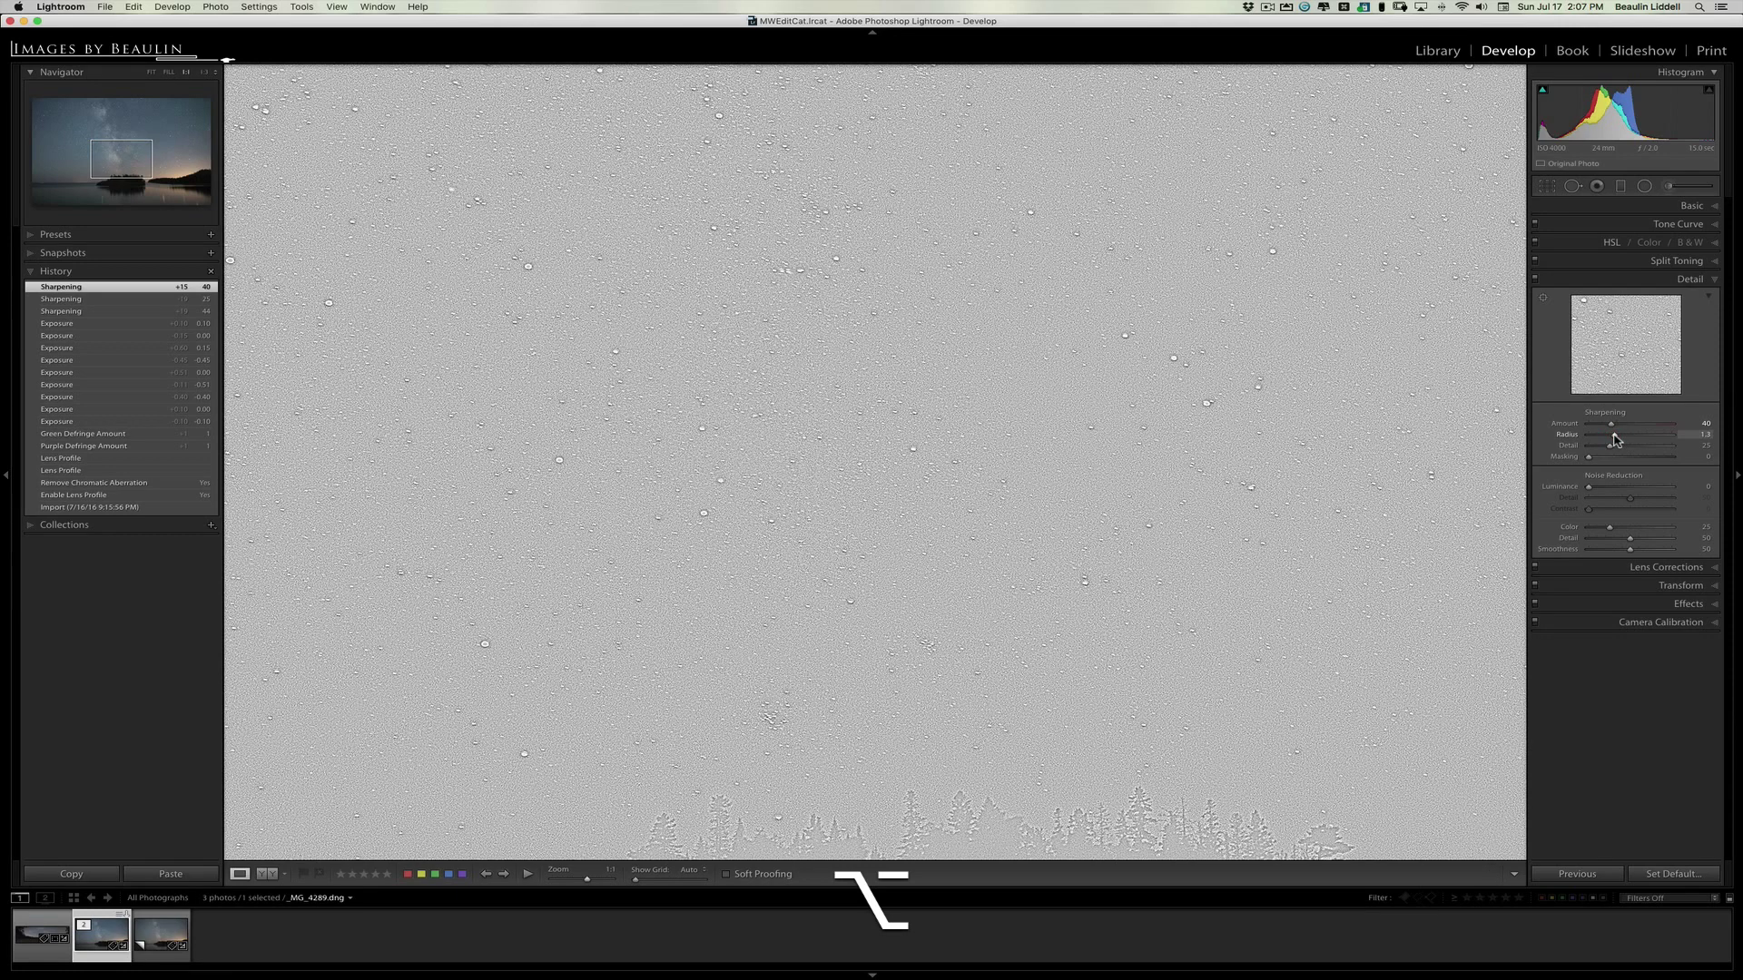
drag(1615, 439, 1615, 439)
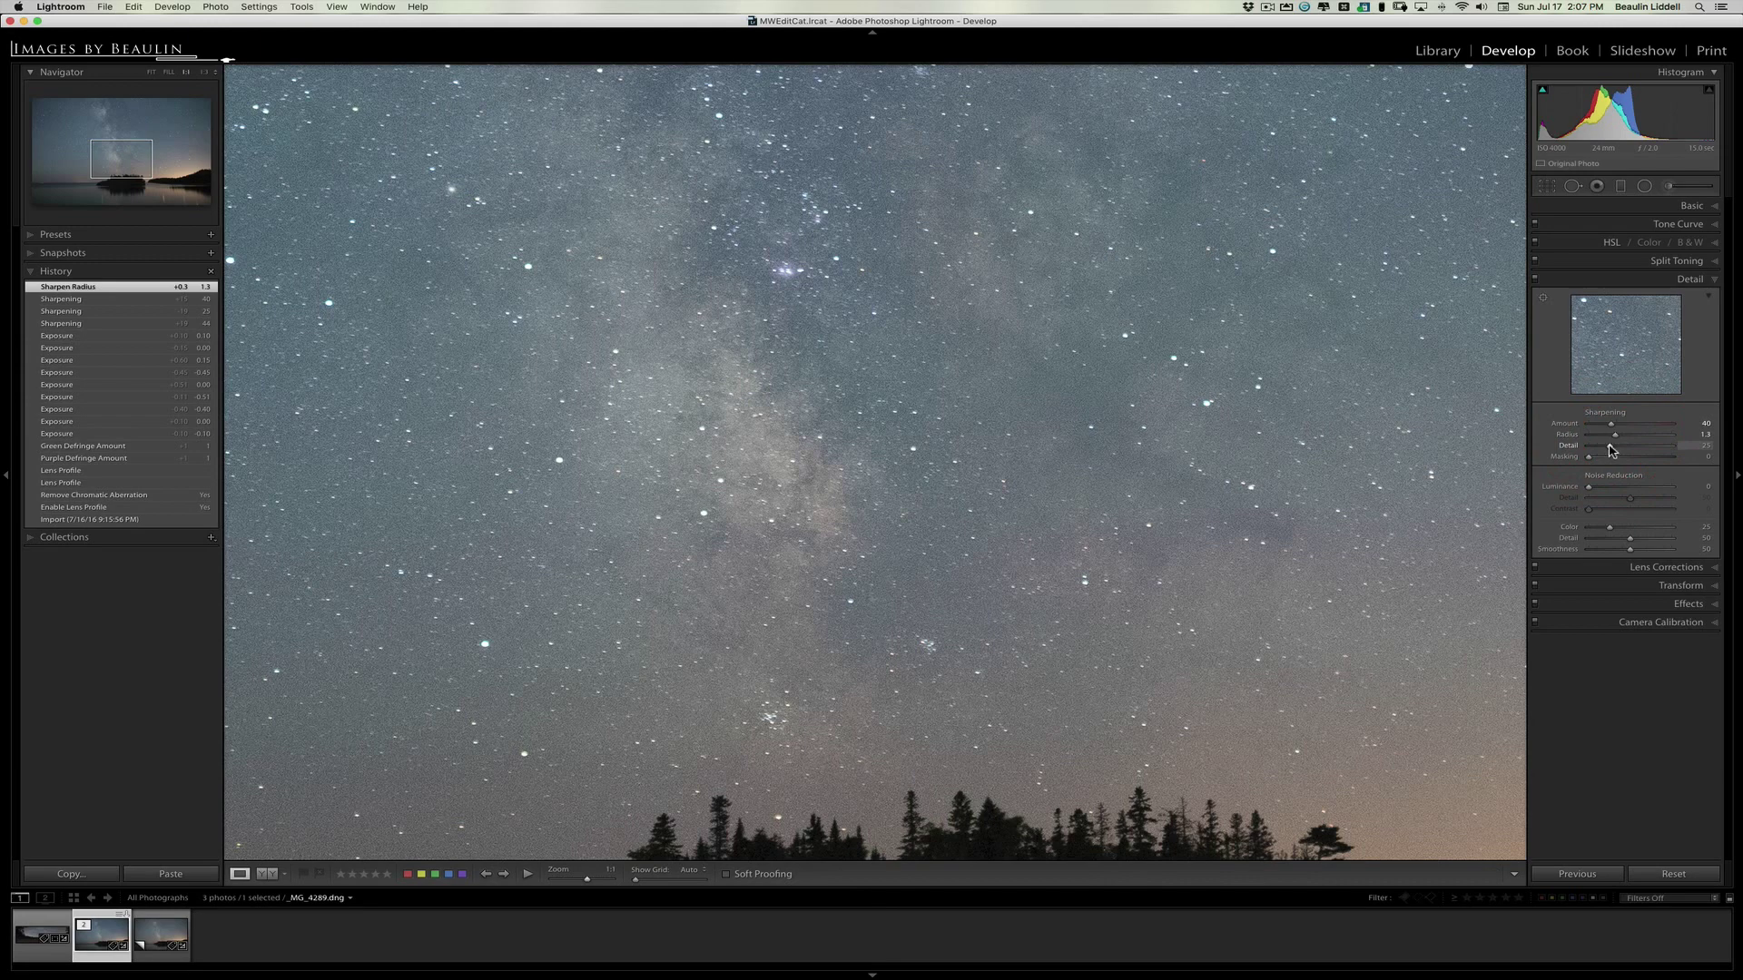
drag(1609, 447, 1631, 448)
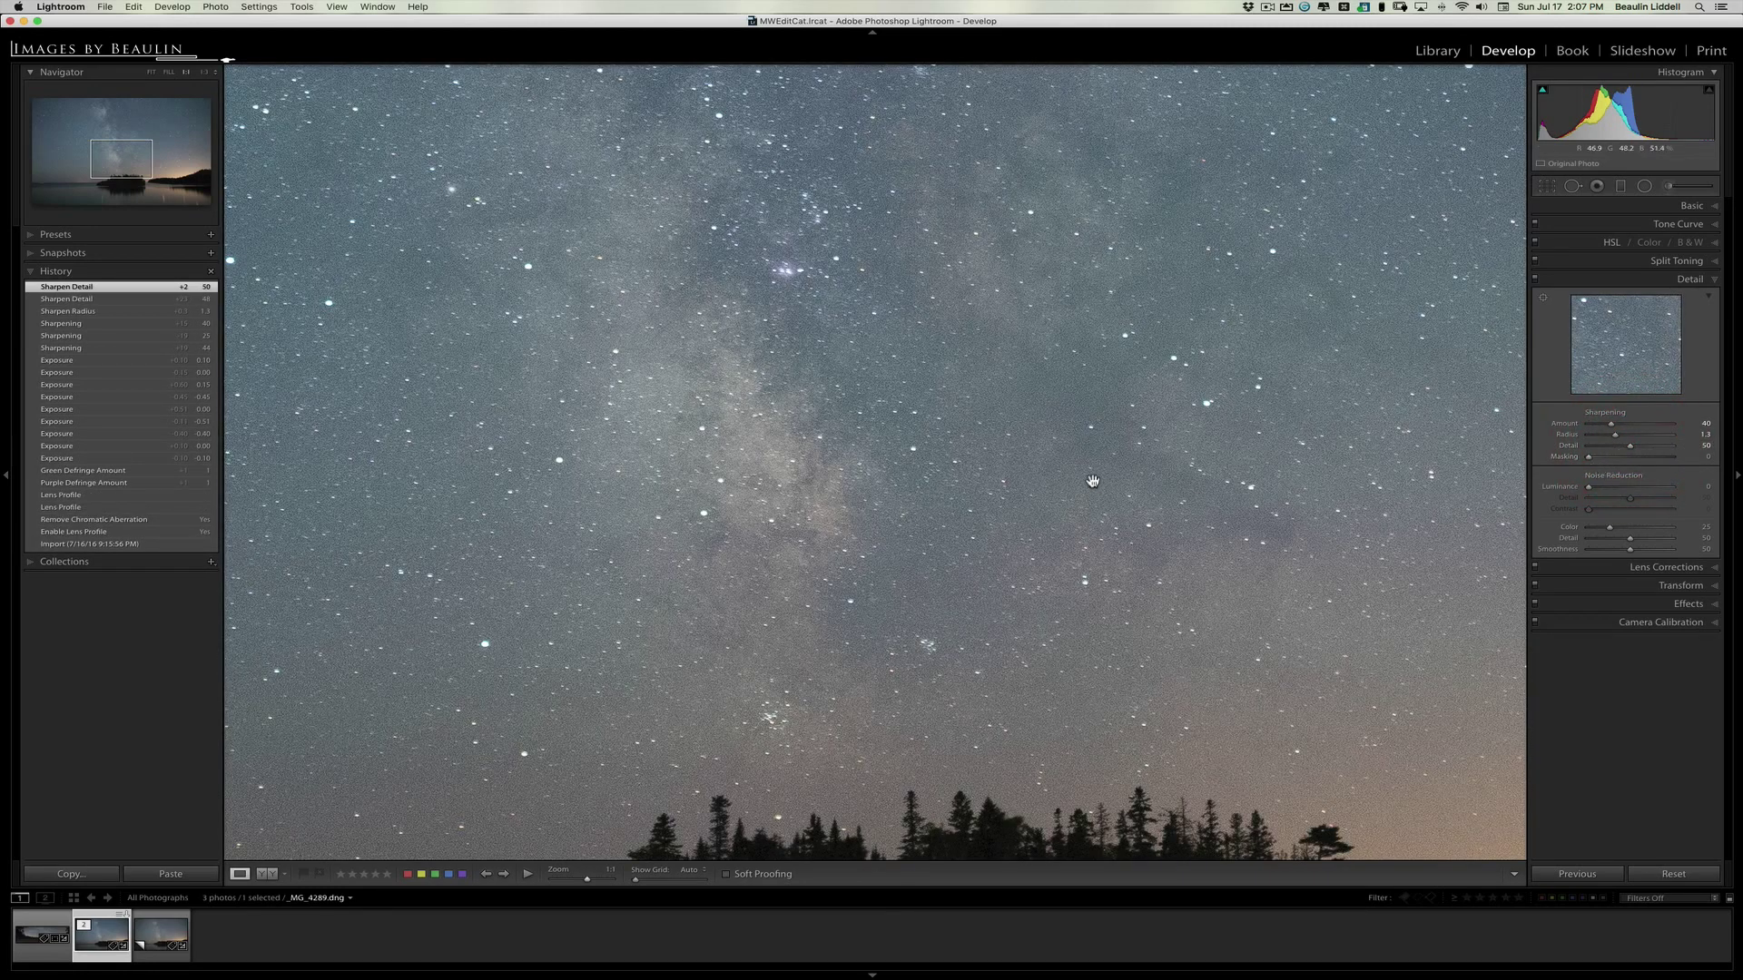
Examine the sharpened Milky Way, treeline and island at 1:1 view, alternating with the full image.
scroll(1093, 482, down, 2)
scroll(1093, 481, down, 1)
scroll(1093, 481, right, 3)
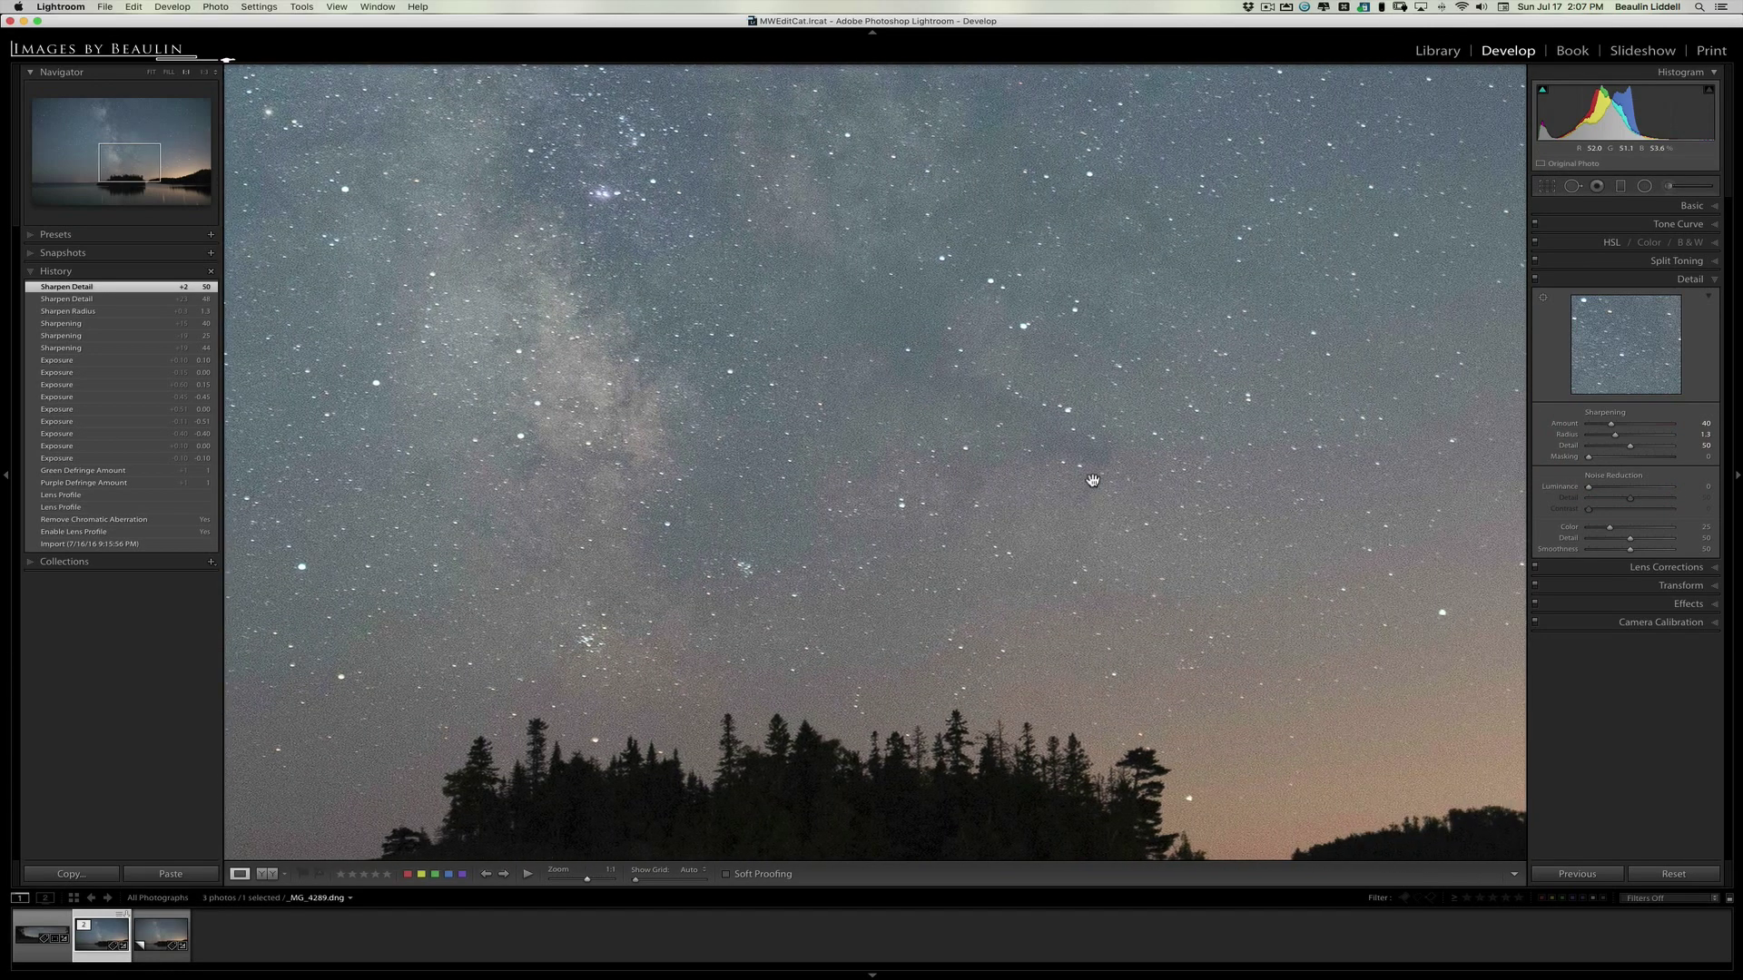
scroll(1093, 480, left, 3)
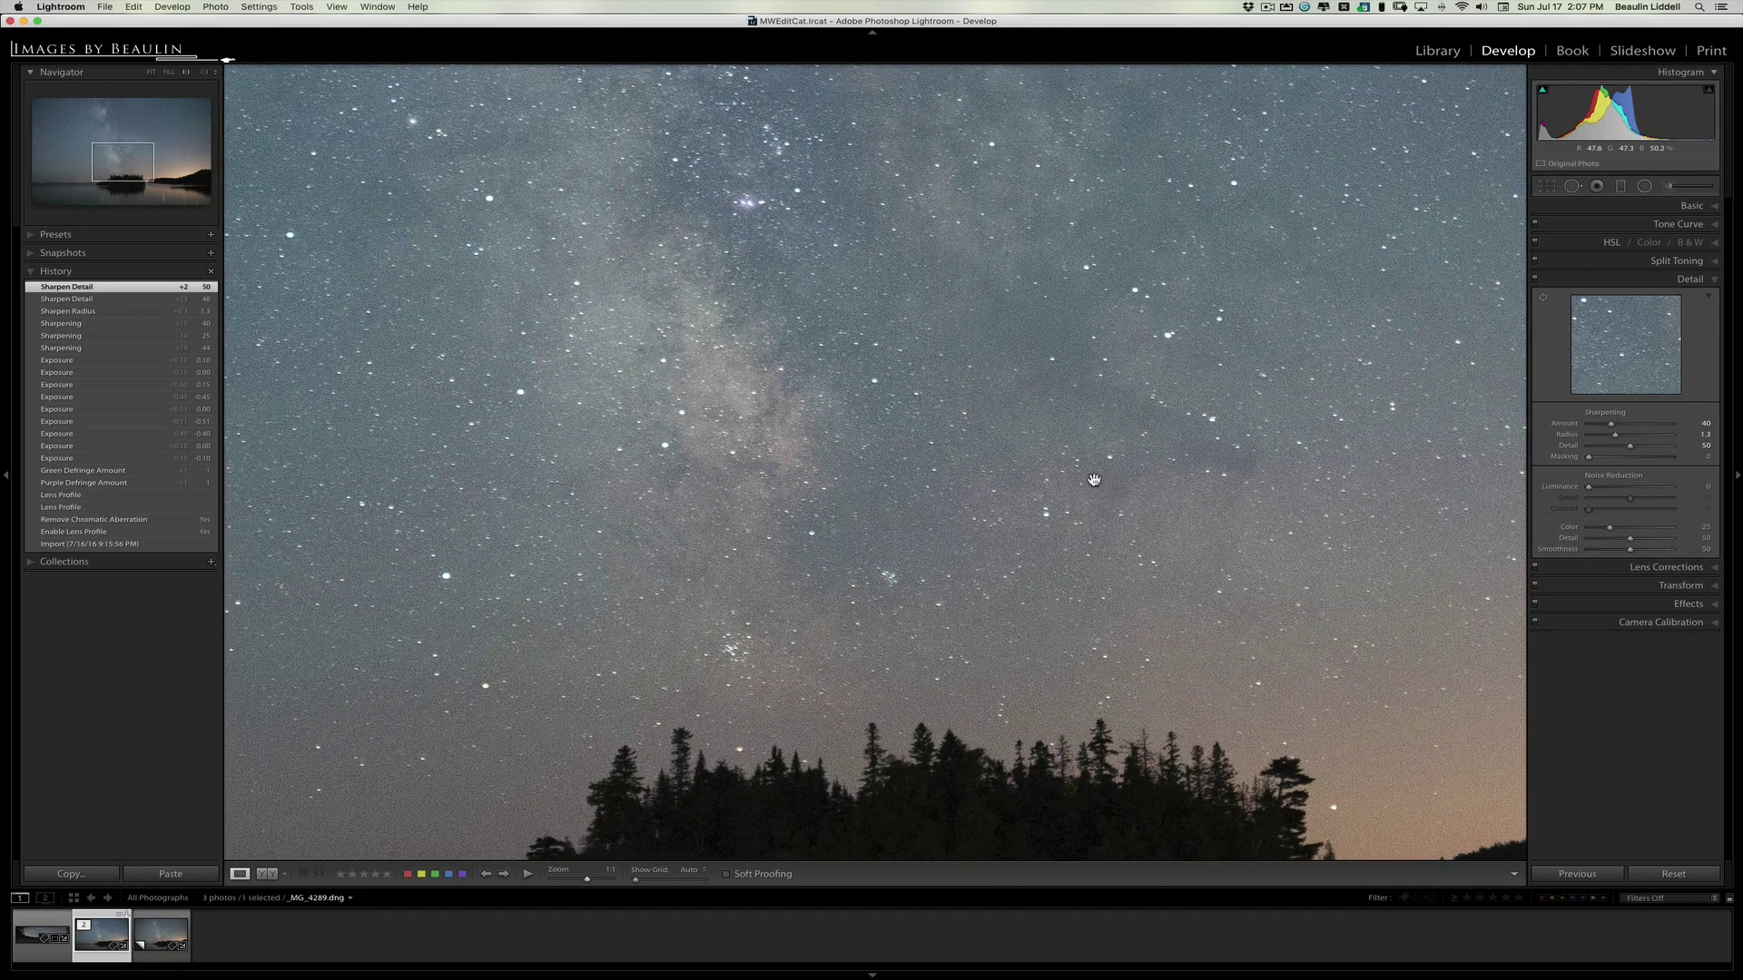
click(985, 477)
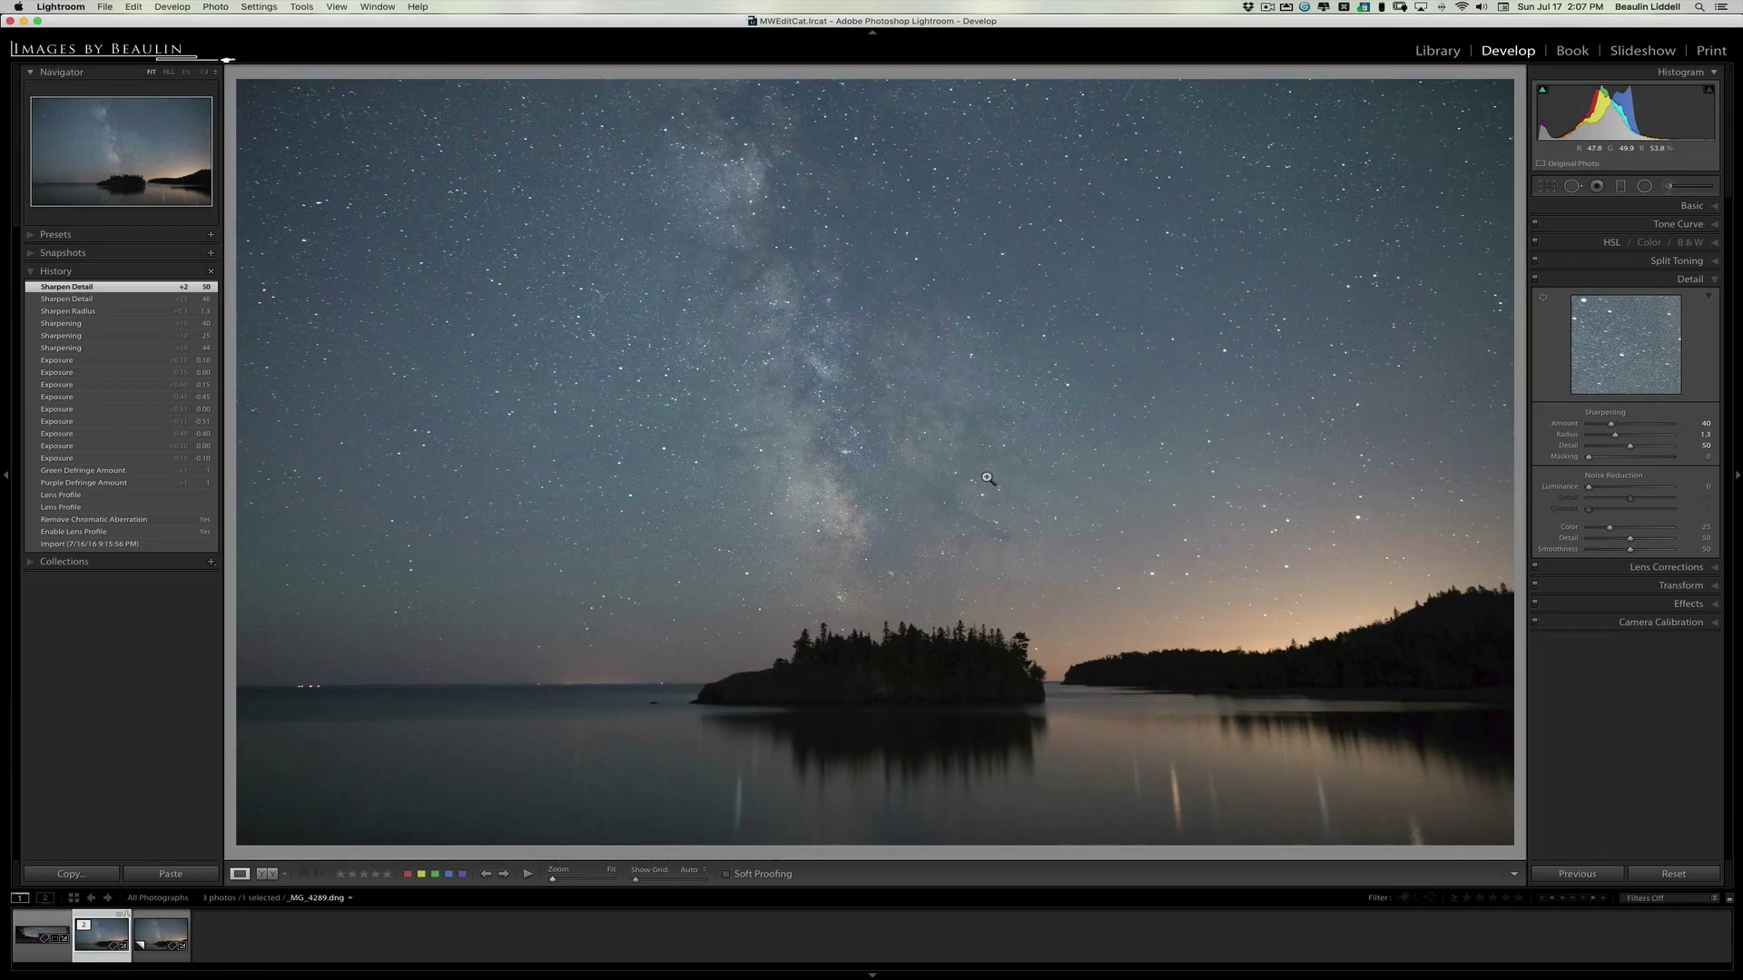
click(811, 637)
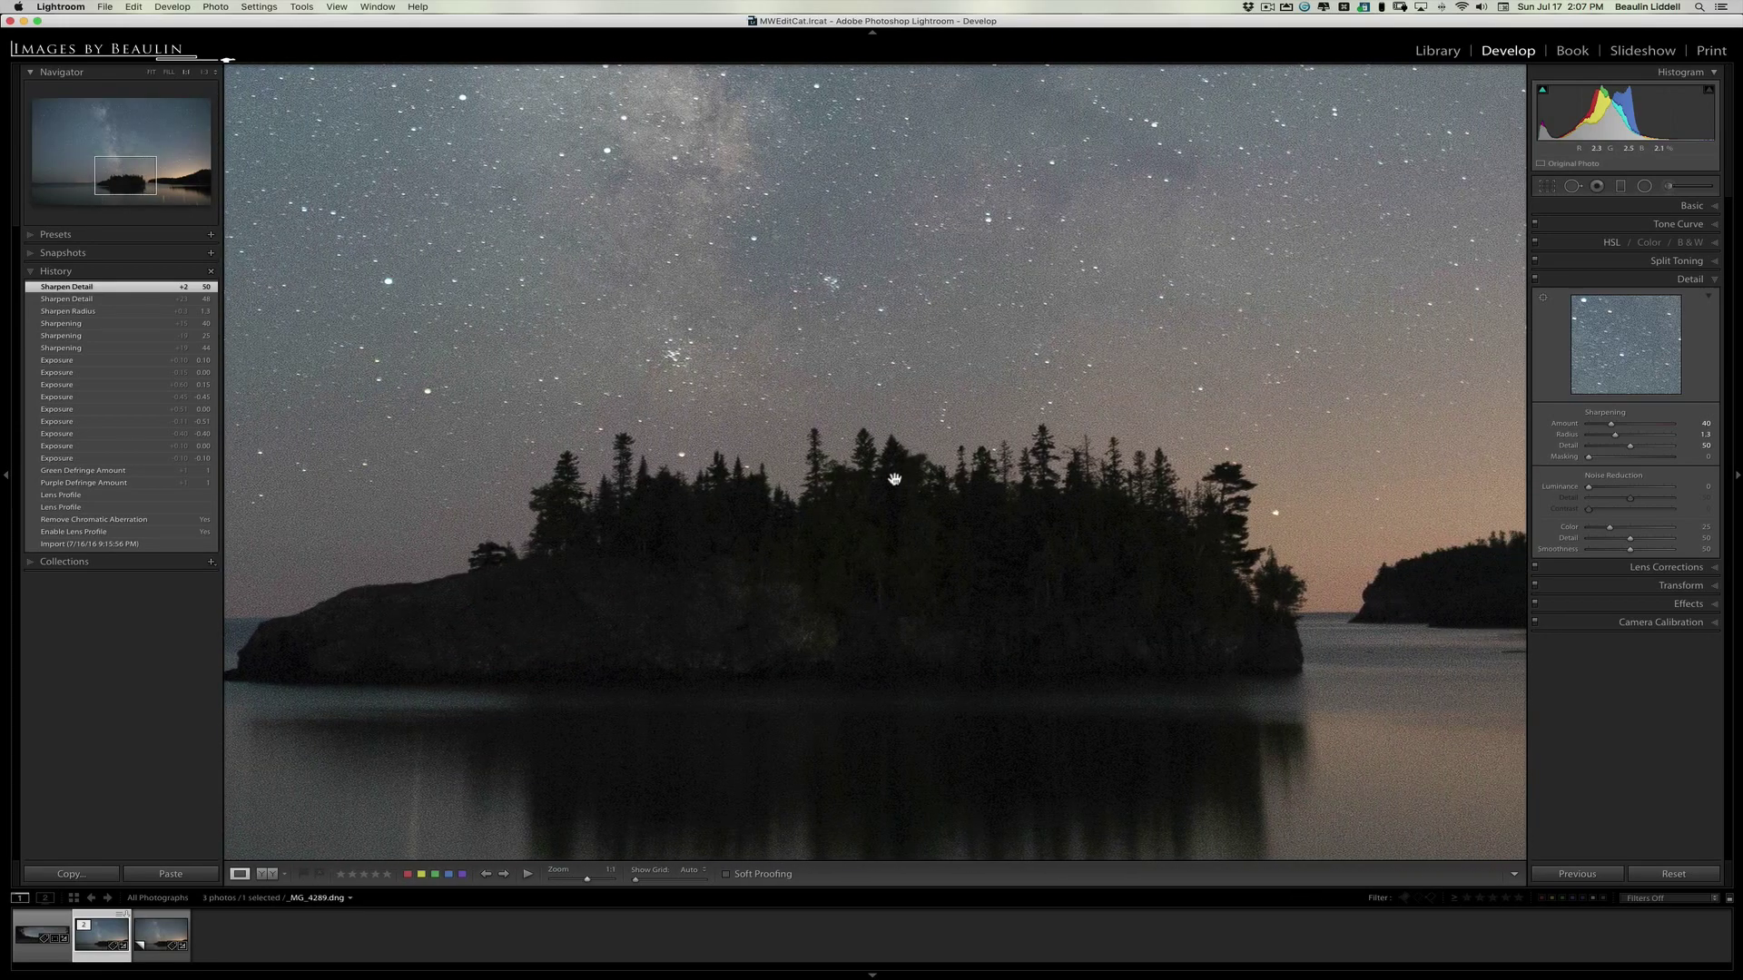
scroll(894, 479, up, 5)
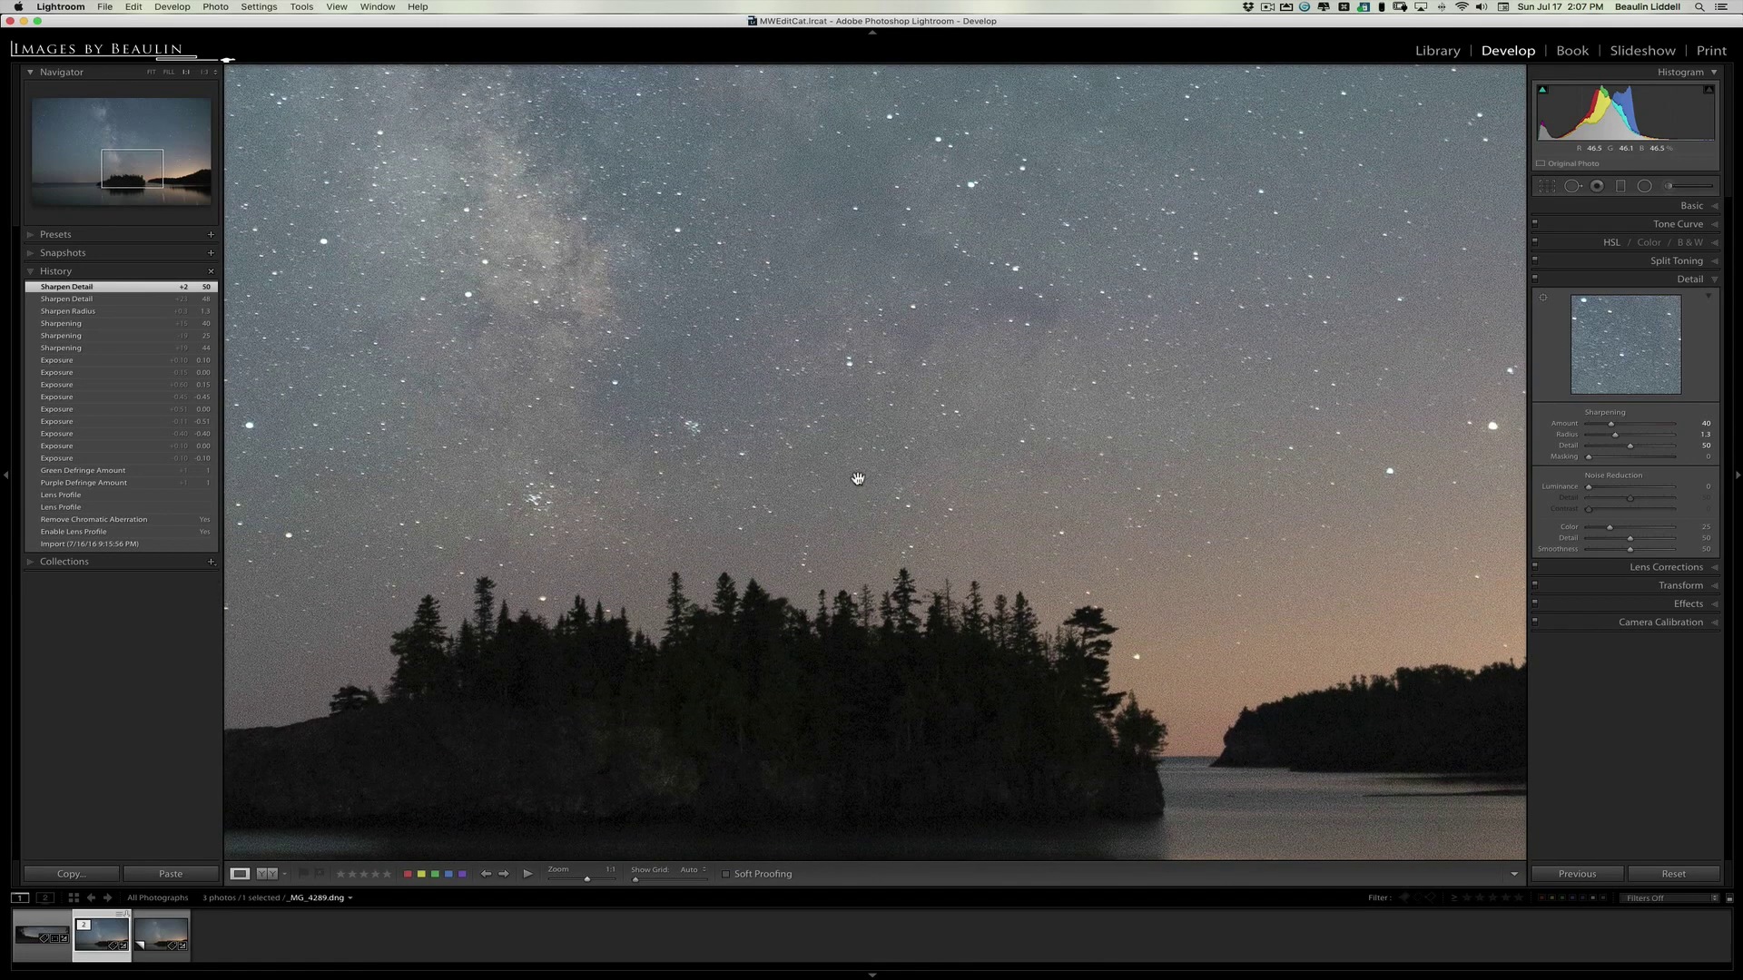
click(858, 479)
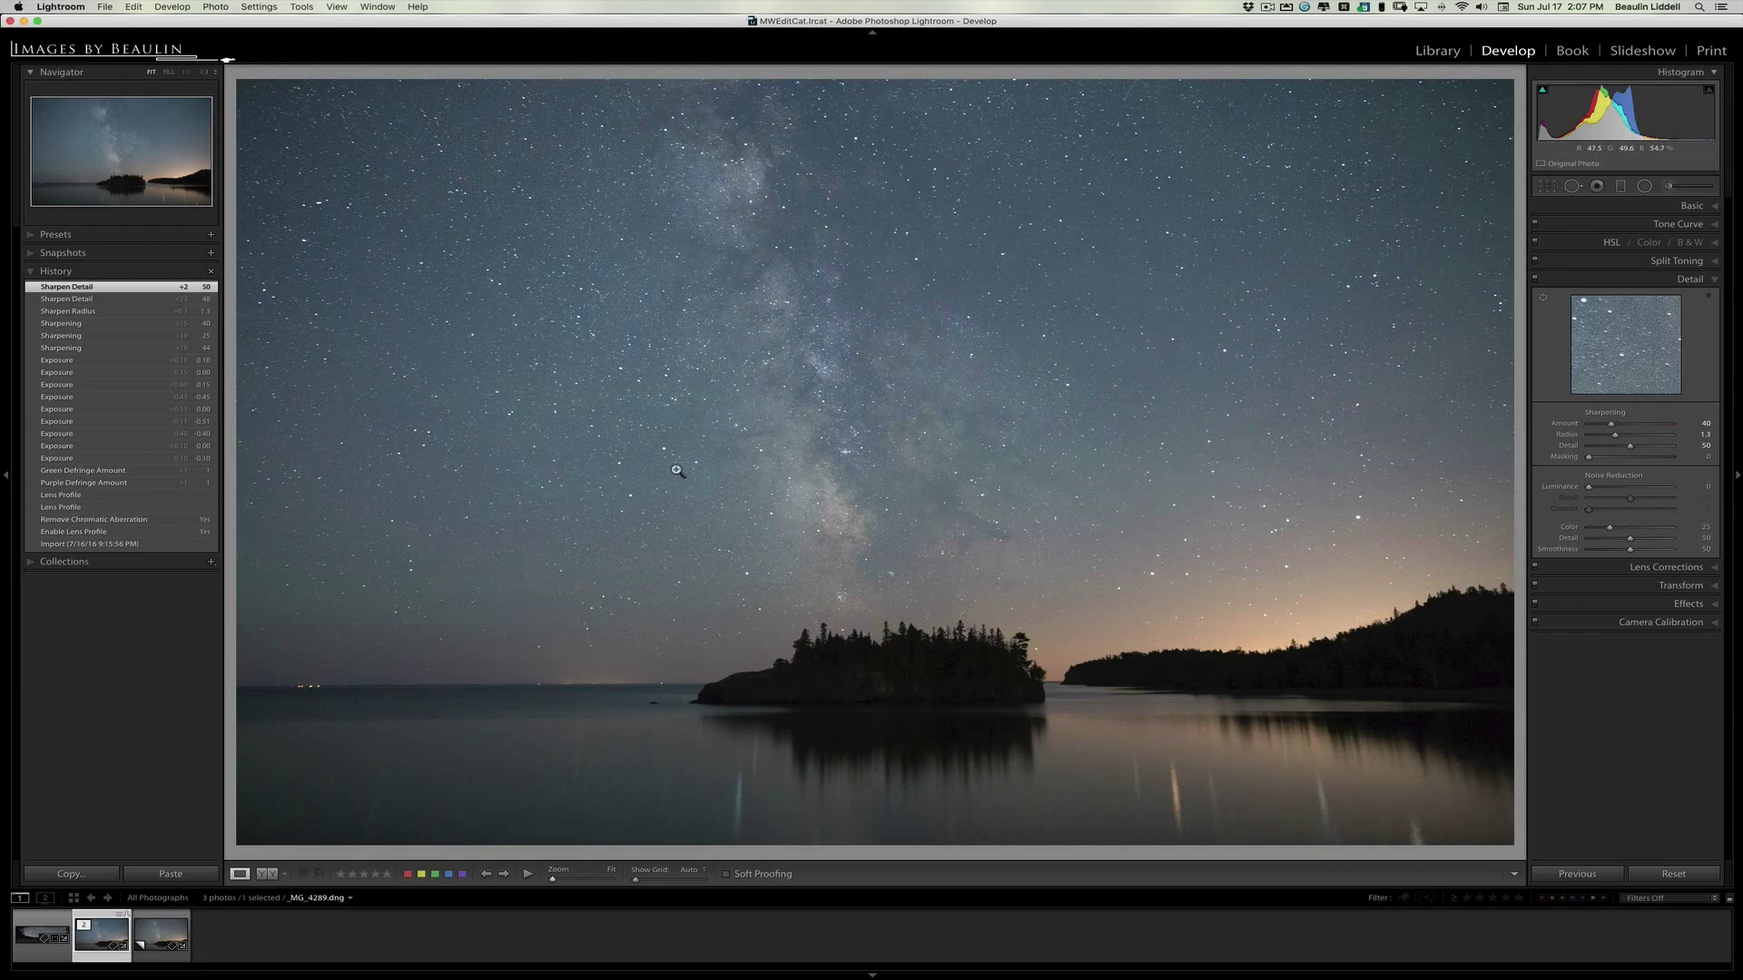
click(758, 165)
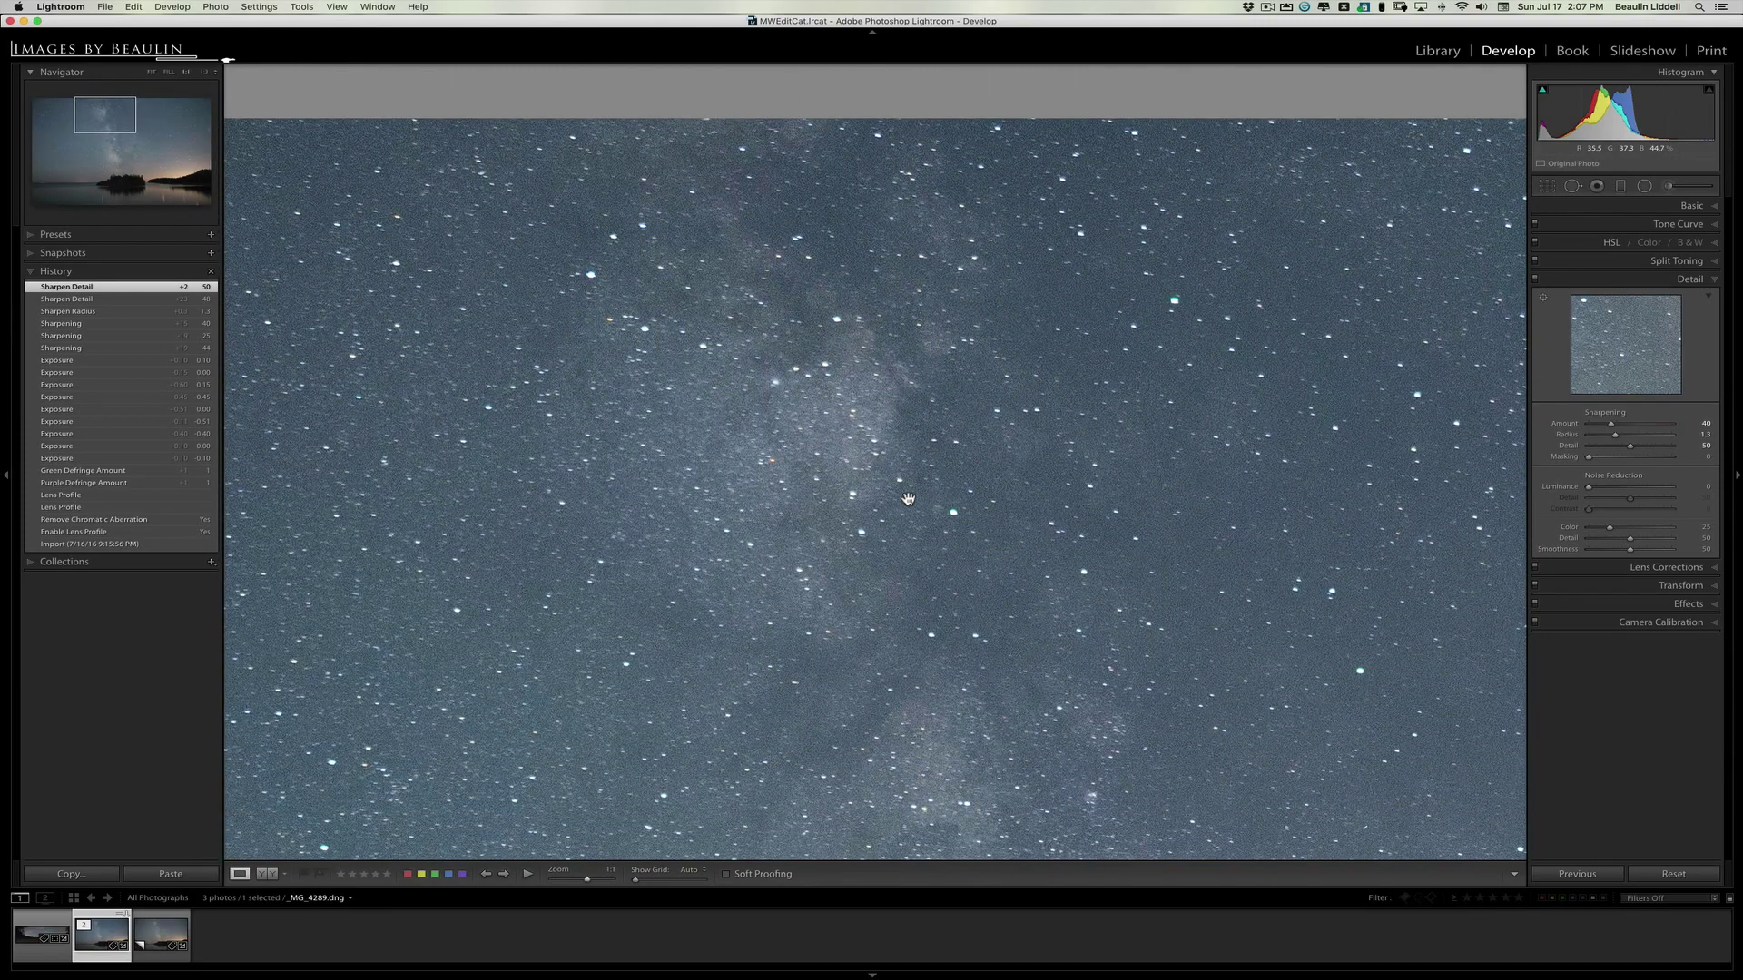
click(911, 500)
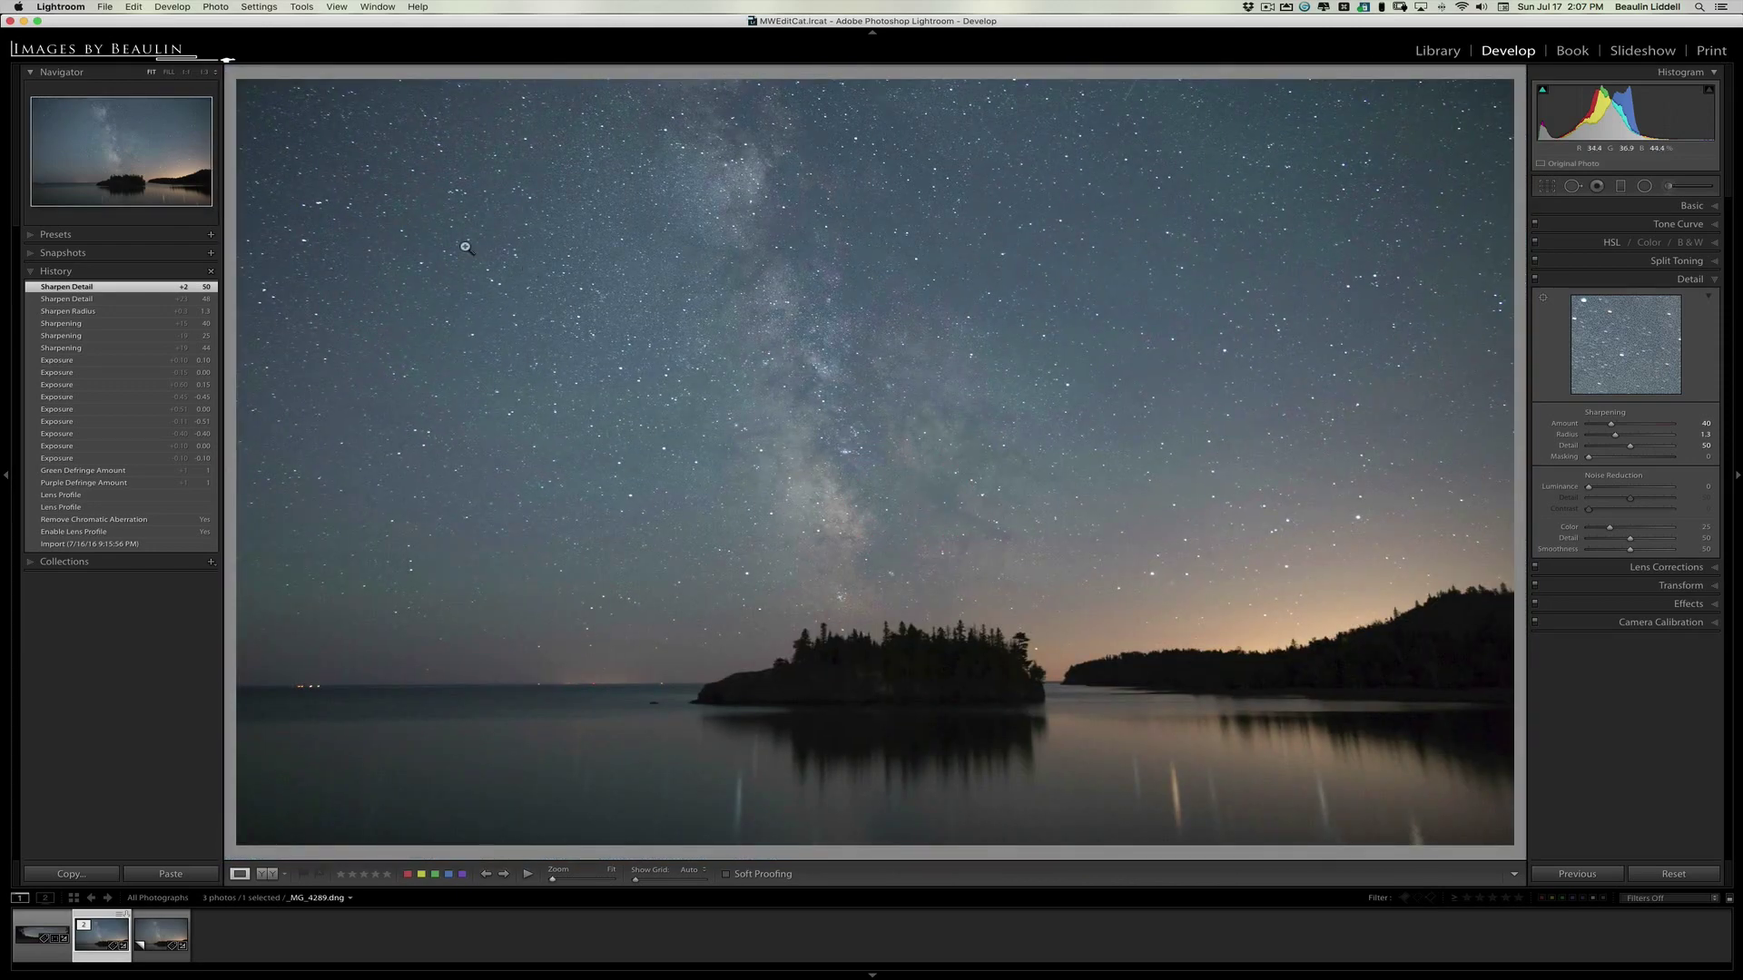
Compare the photo at 1:3, 1:1 and fit zoom levels, ending at 1:1.
click(203, 72)
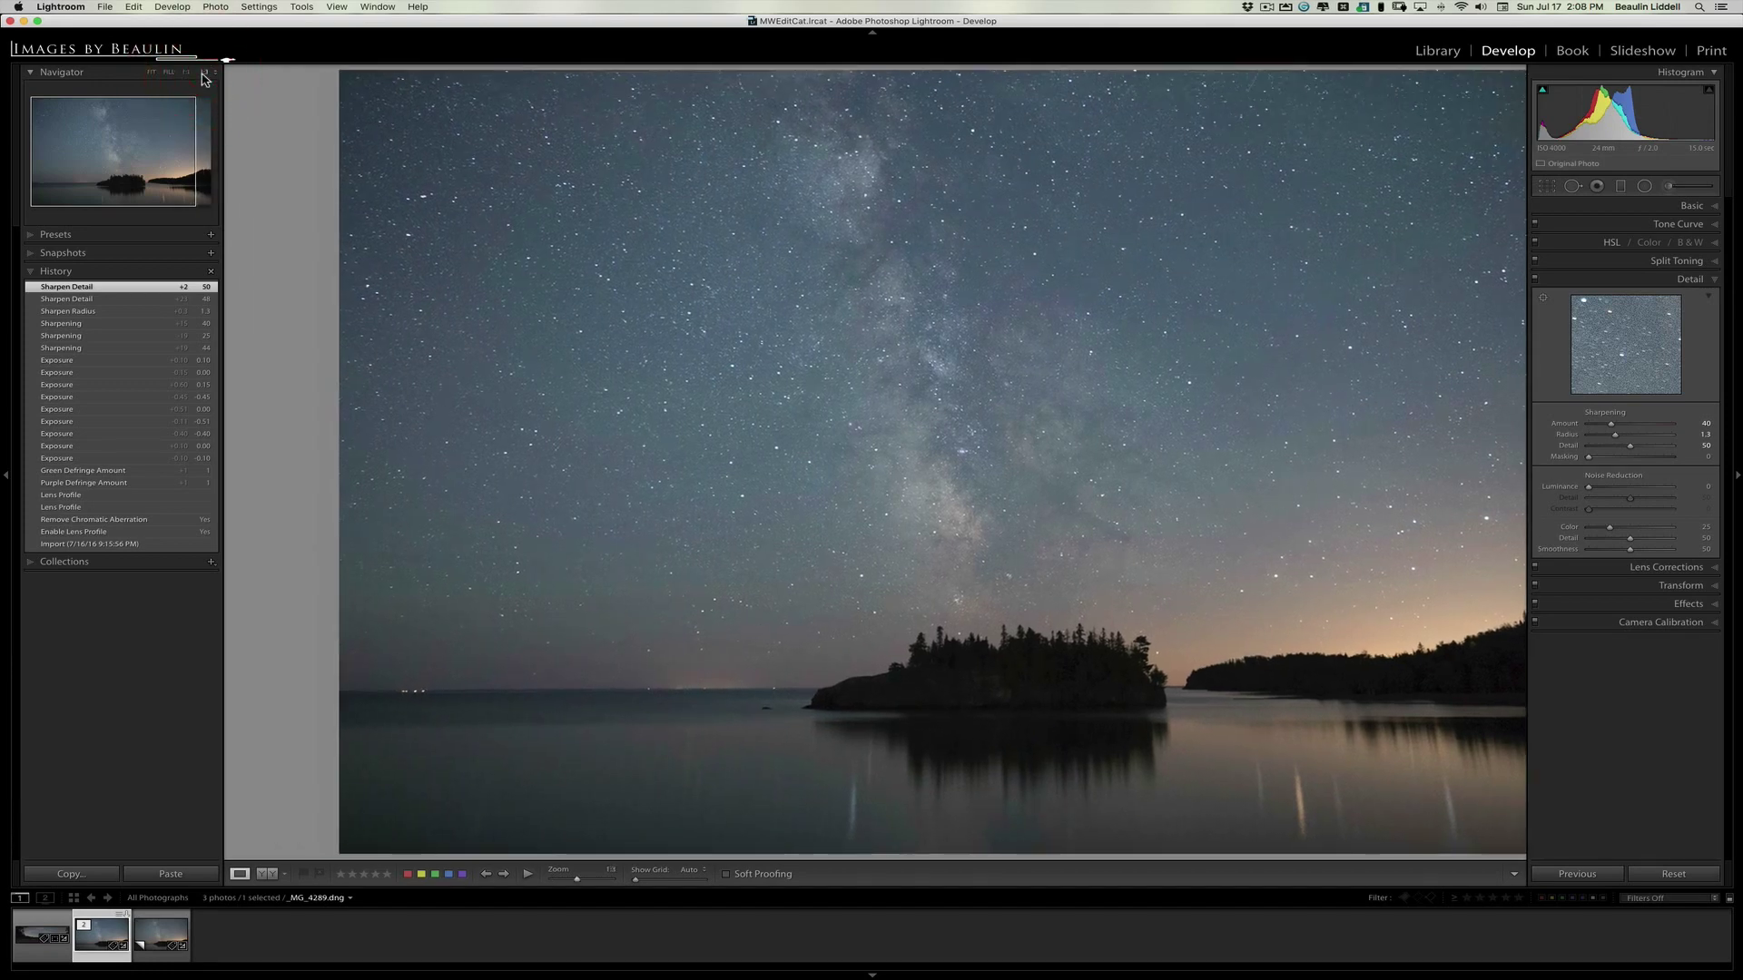
scroll(817, 504, right, 5)
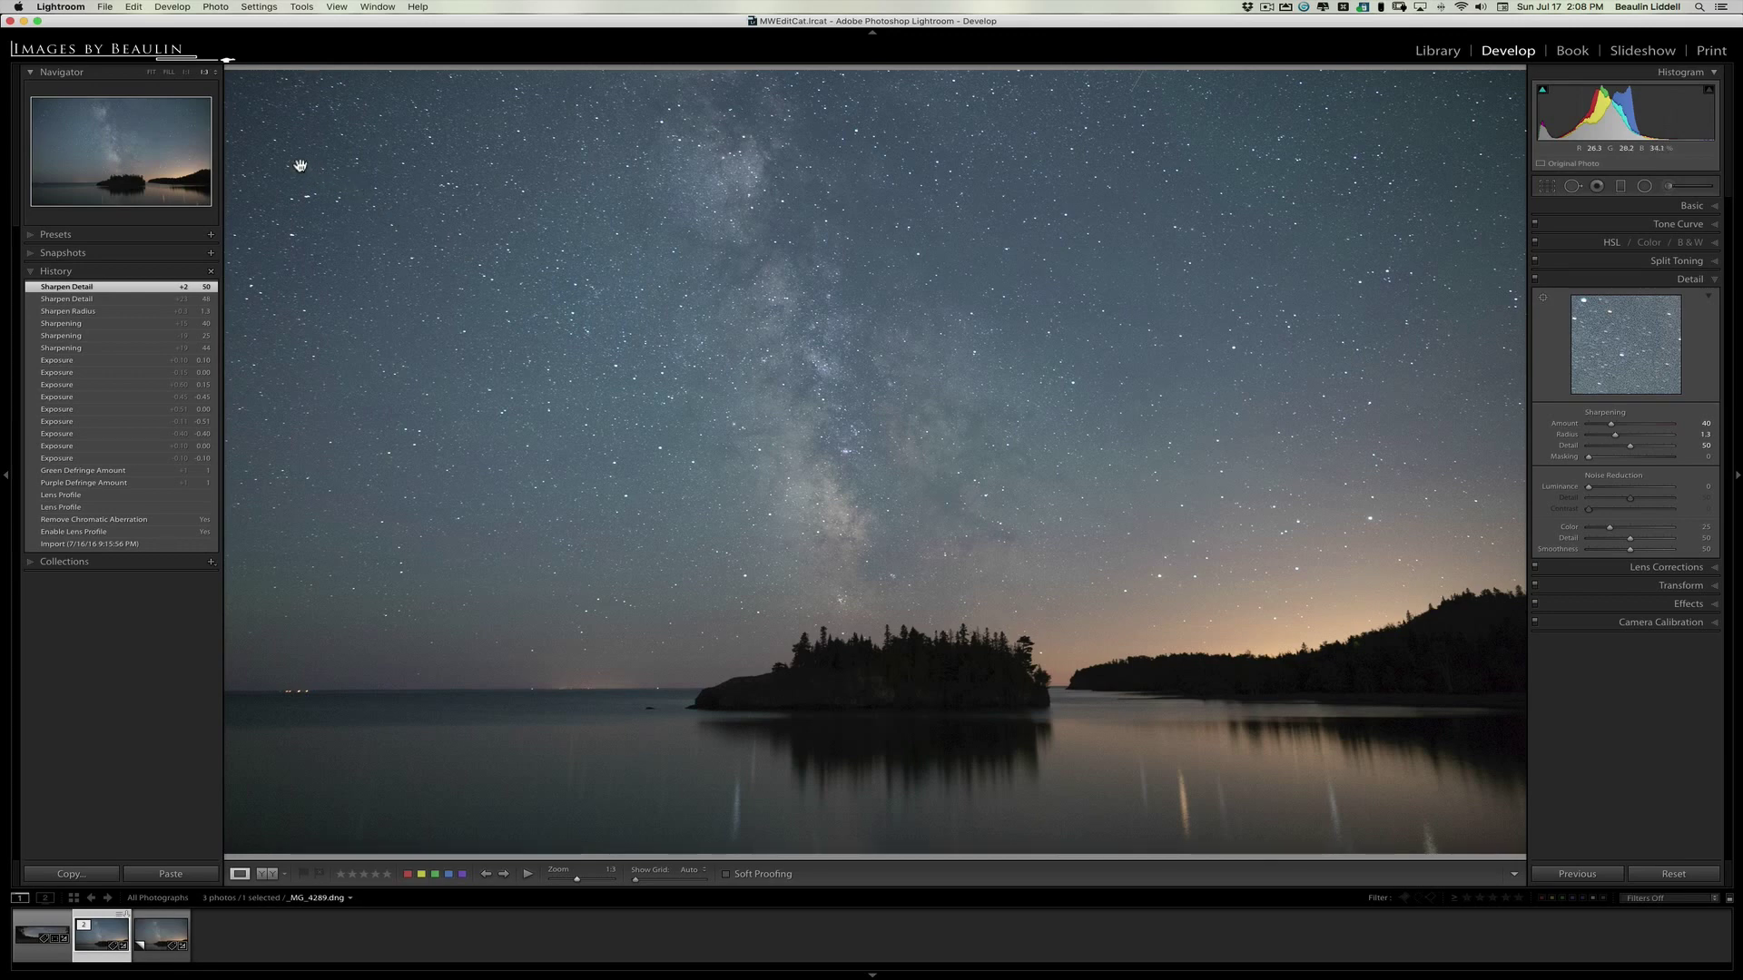
click(187, 72)
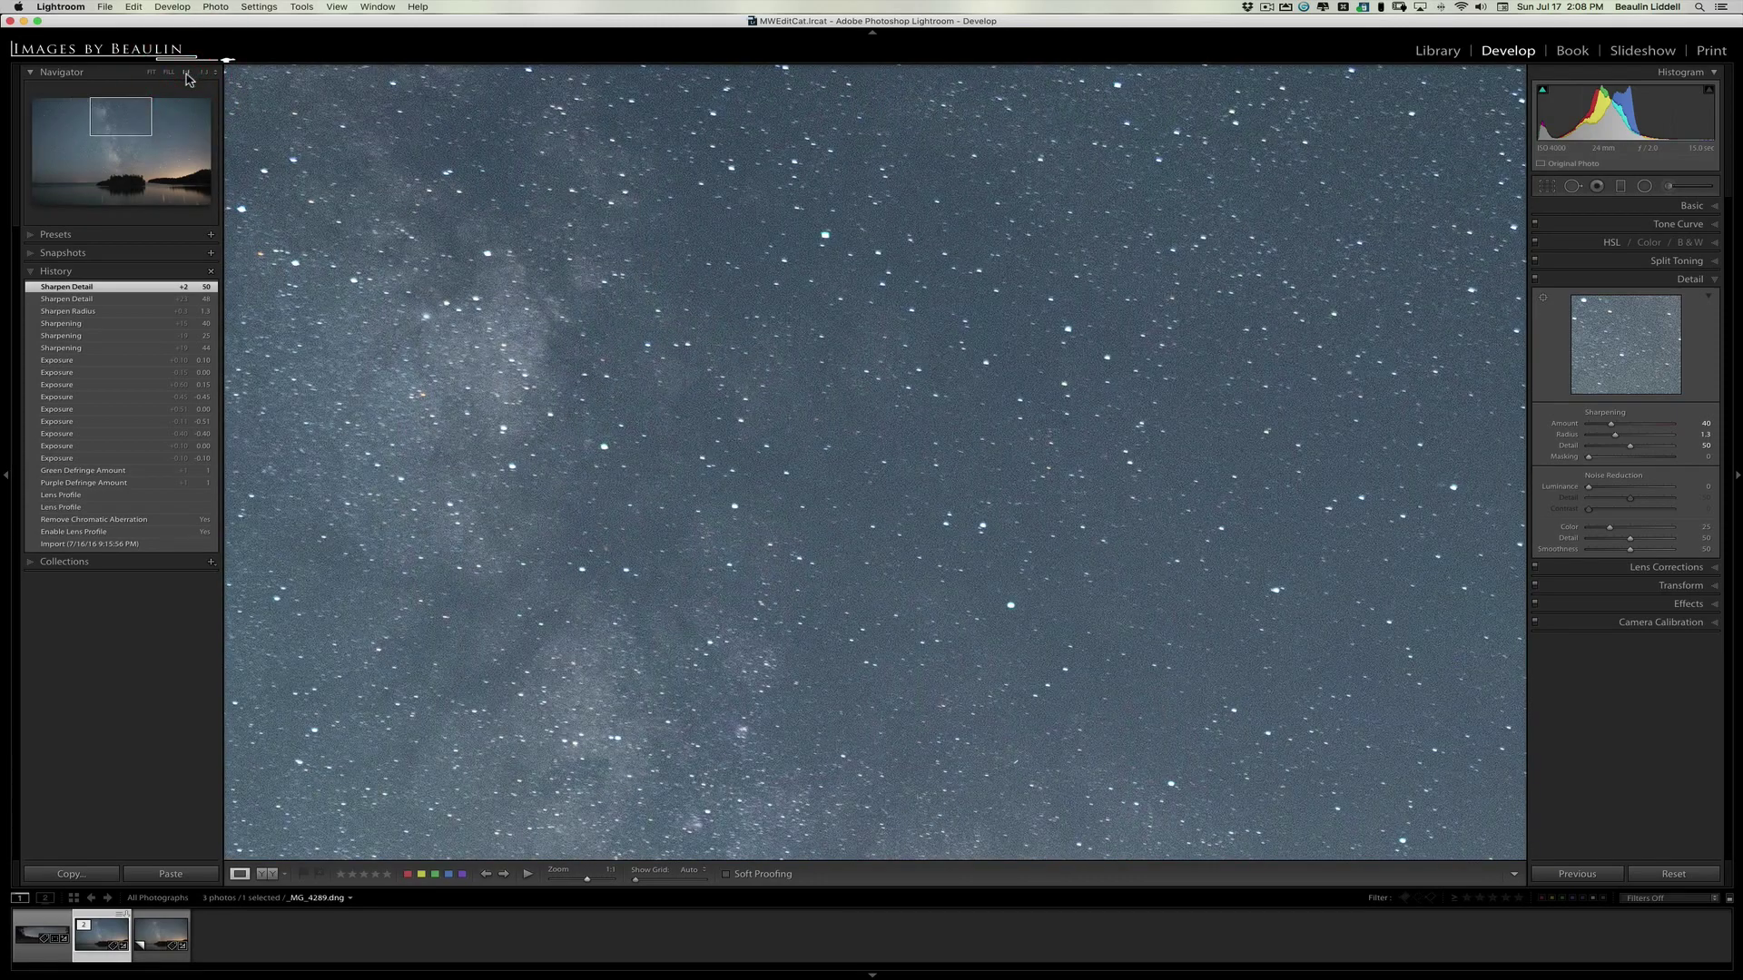
click(151, 72)
click(187, 73)
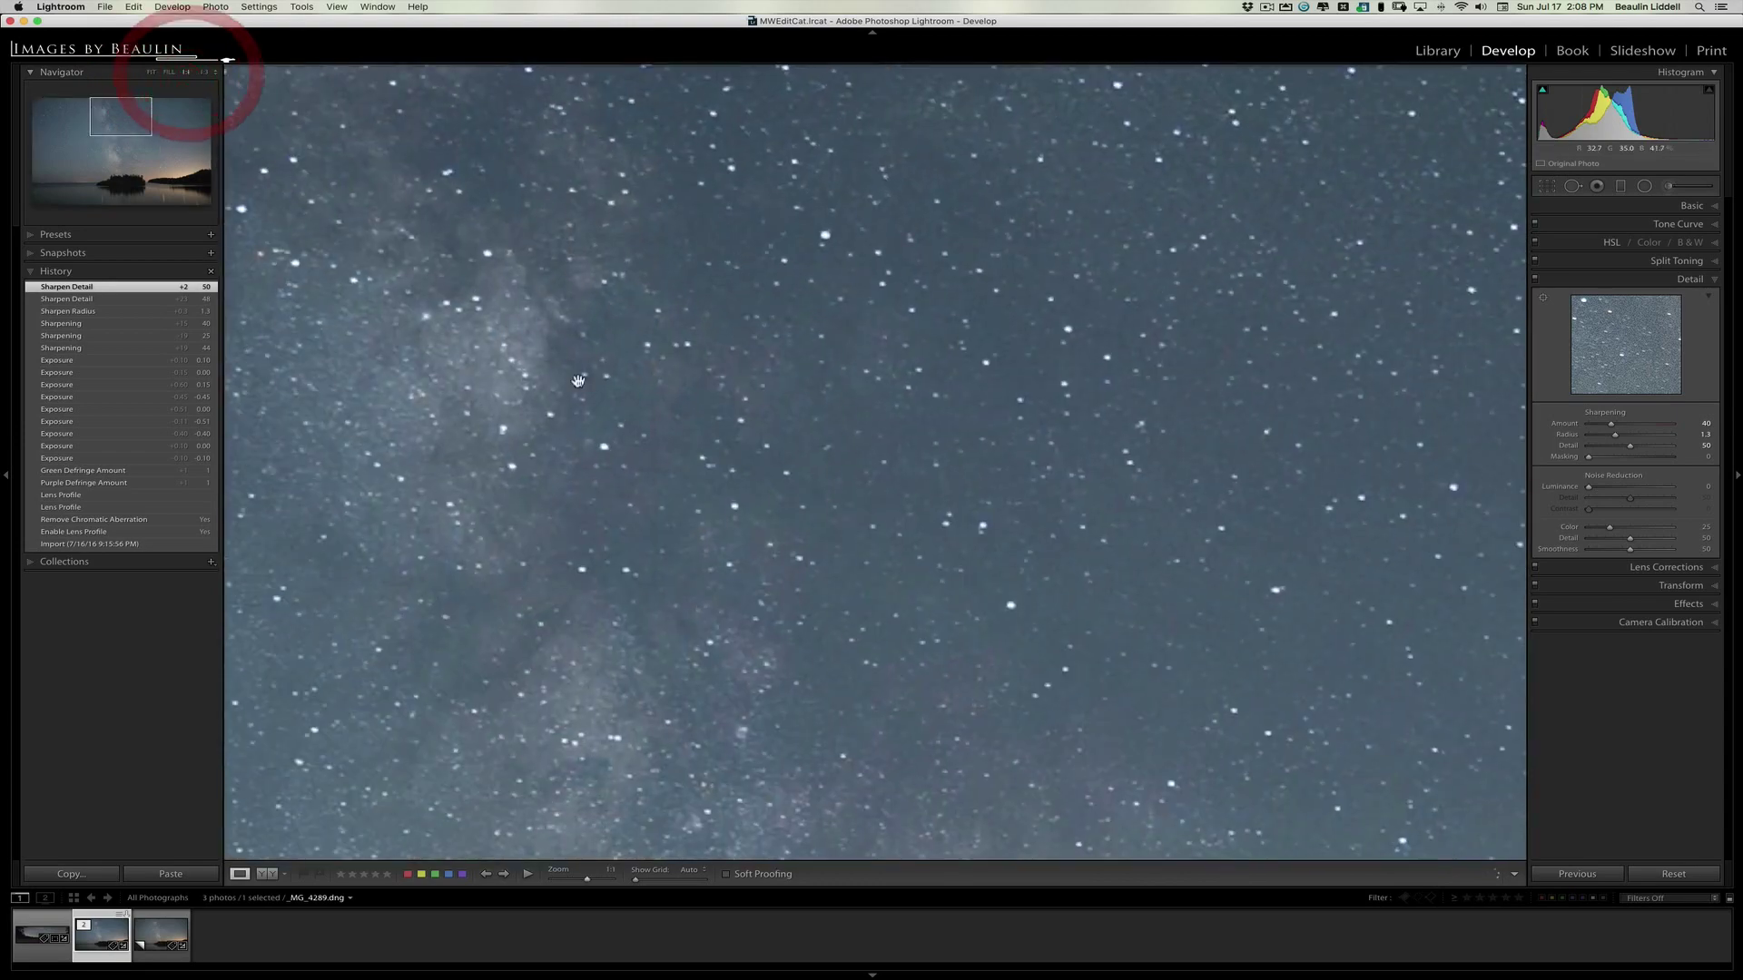
Set the luminance noise reduction to 4 while viewing the Milky Way core at 1:1.
scroll(771, 518, down, 5)
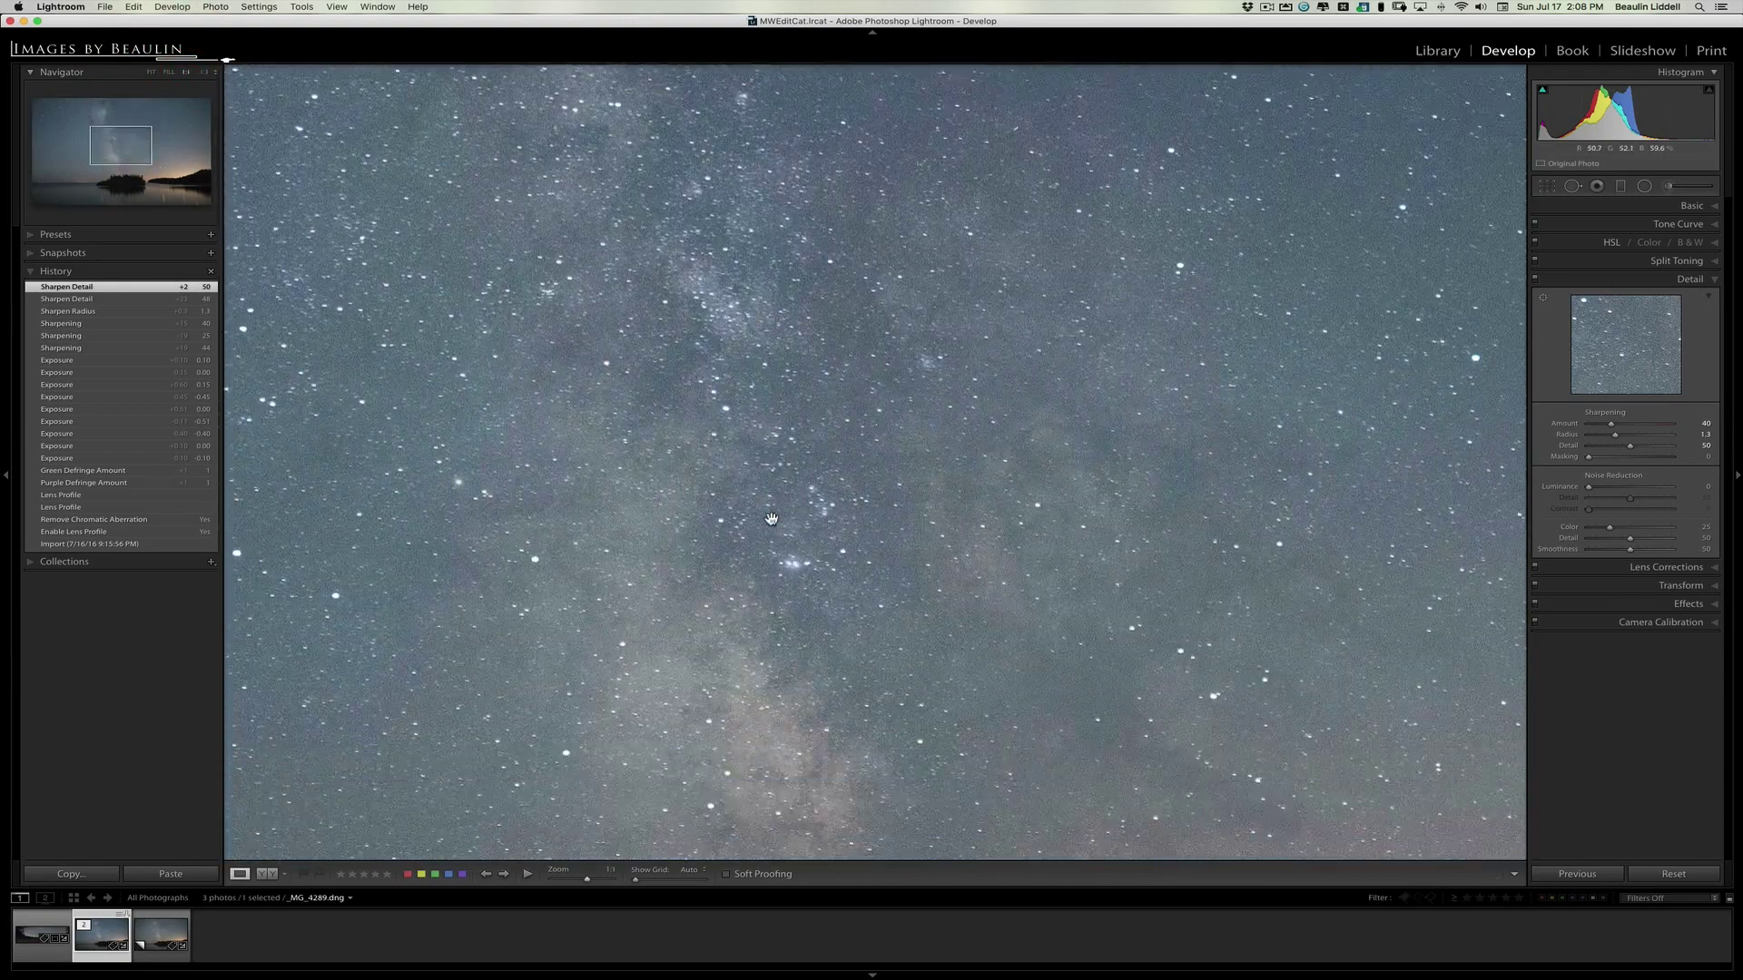
scroll(760, 507, down, 2)
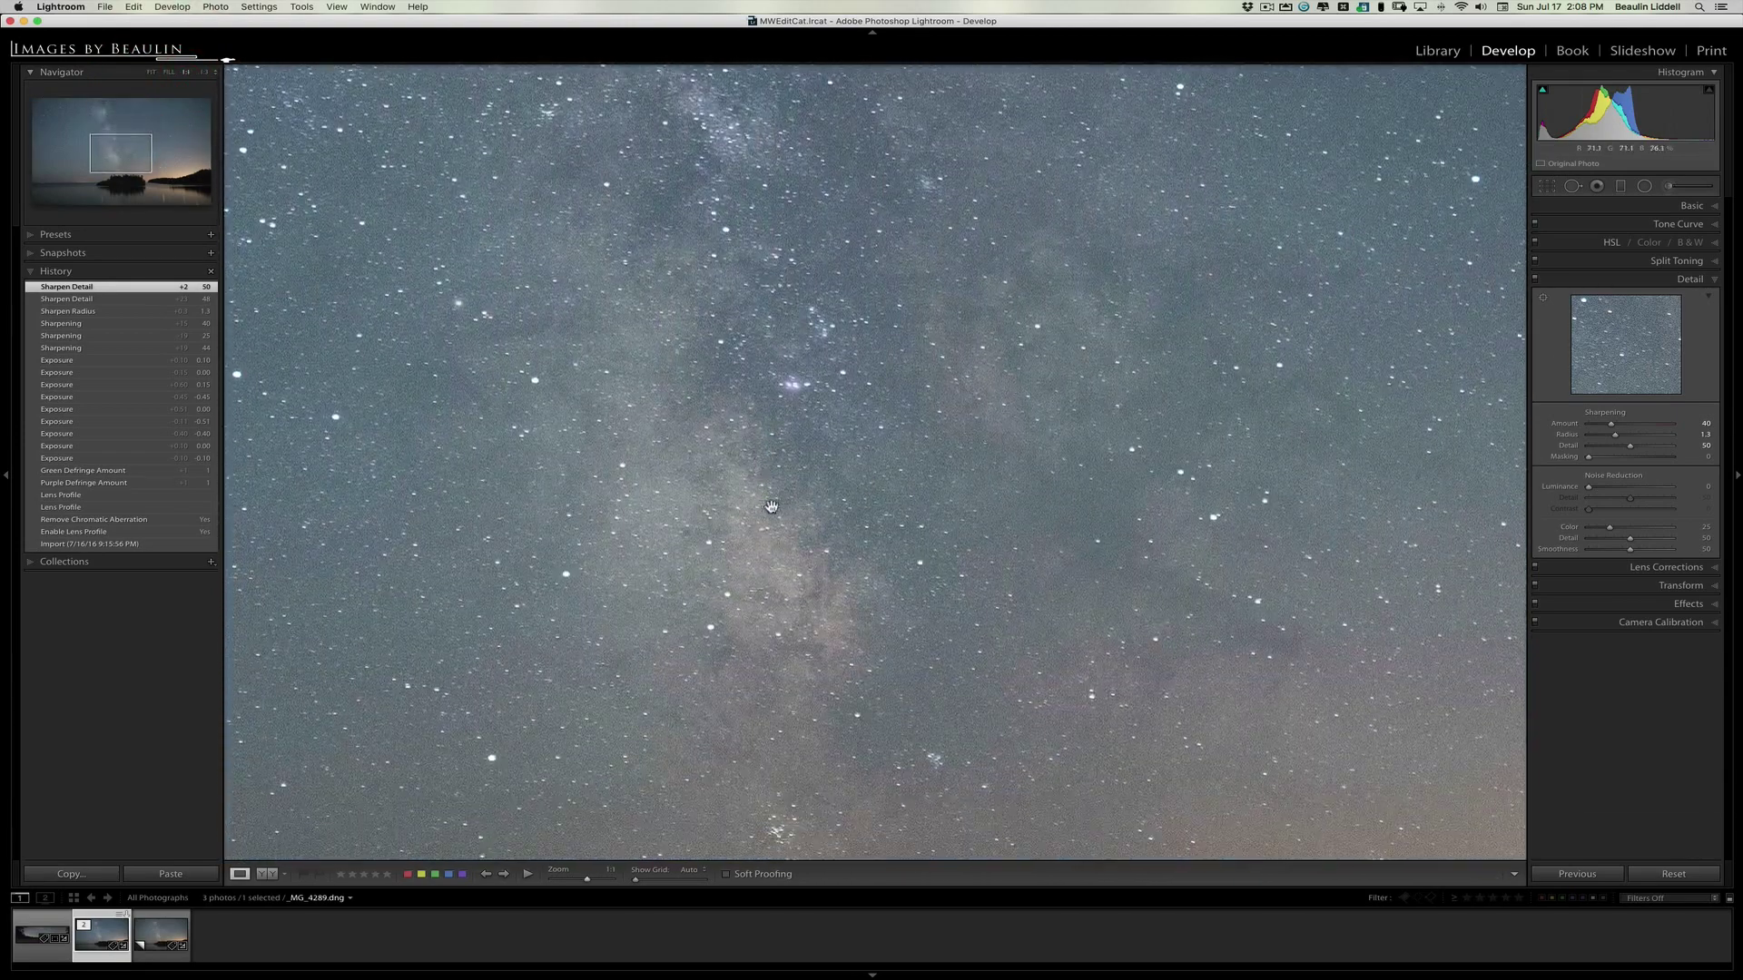
scroll(762, 507, left, 3)
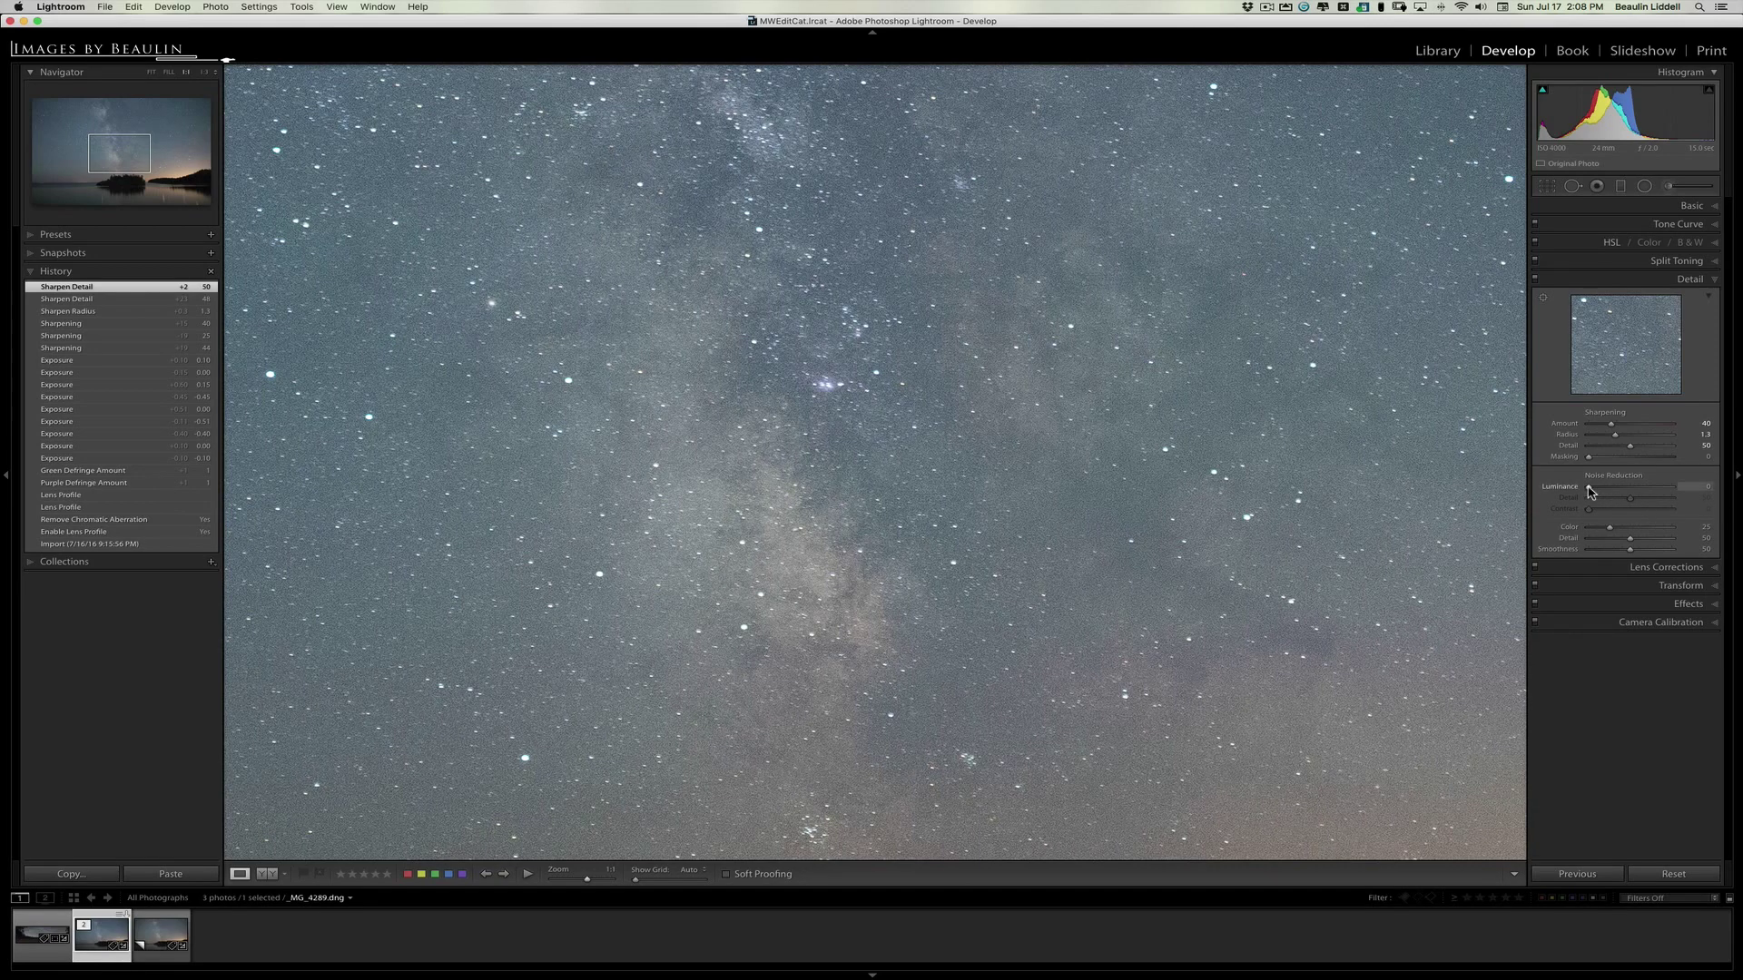
drag(1590, 490, 1593, 493)
key(alt)
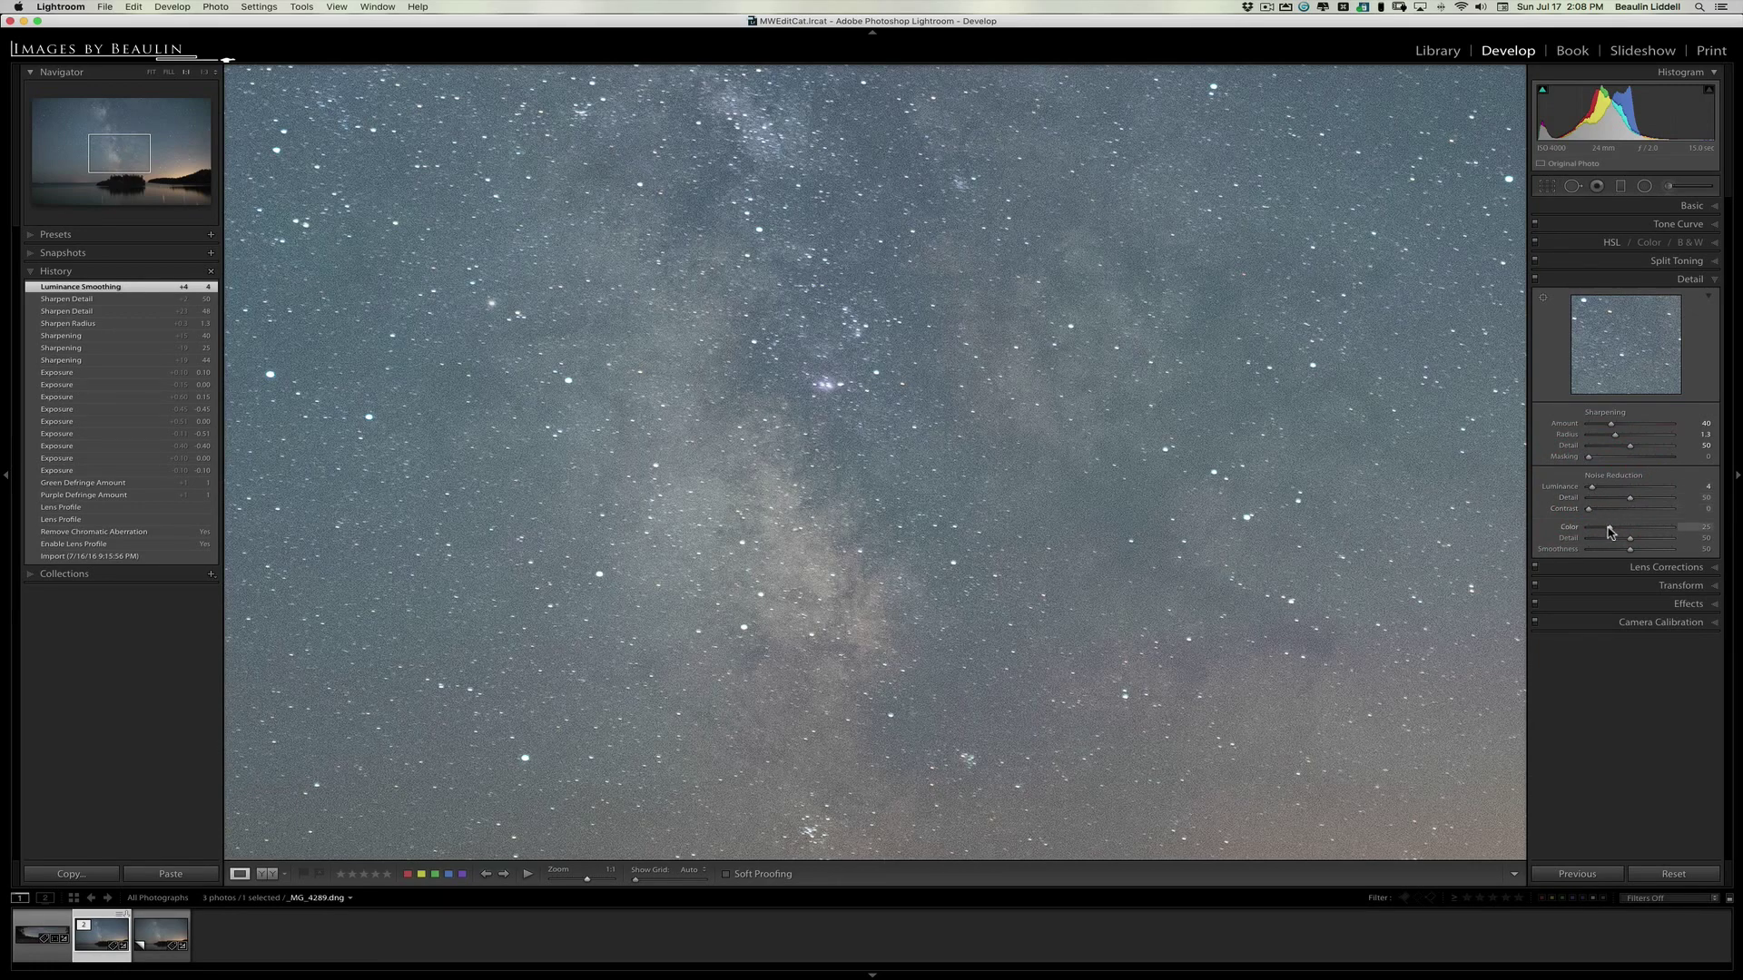
Test color noise reduction at 0, 20 and 100, settle on 17, and return to the full-image view.
drag(1610, 532, 1587, 533)
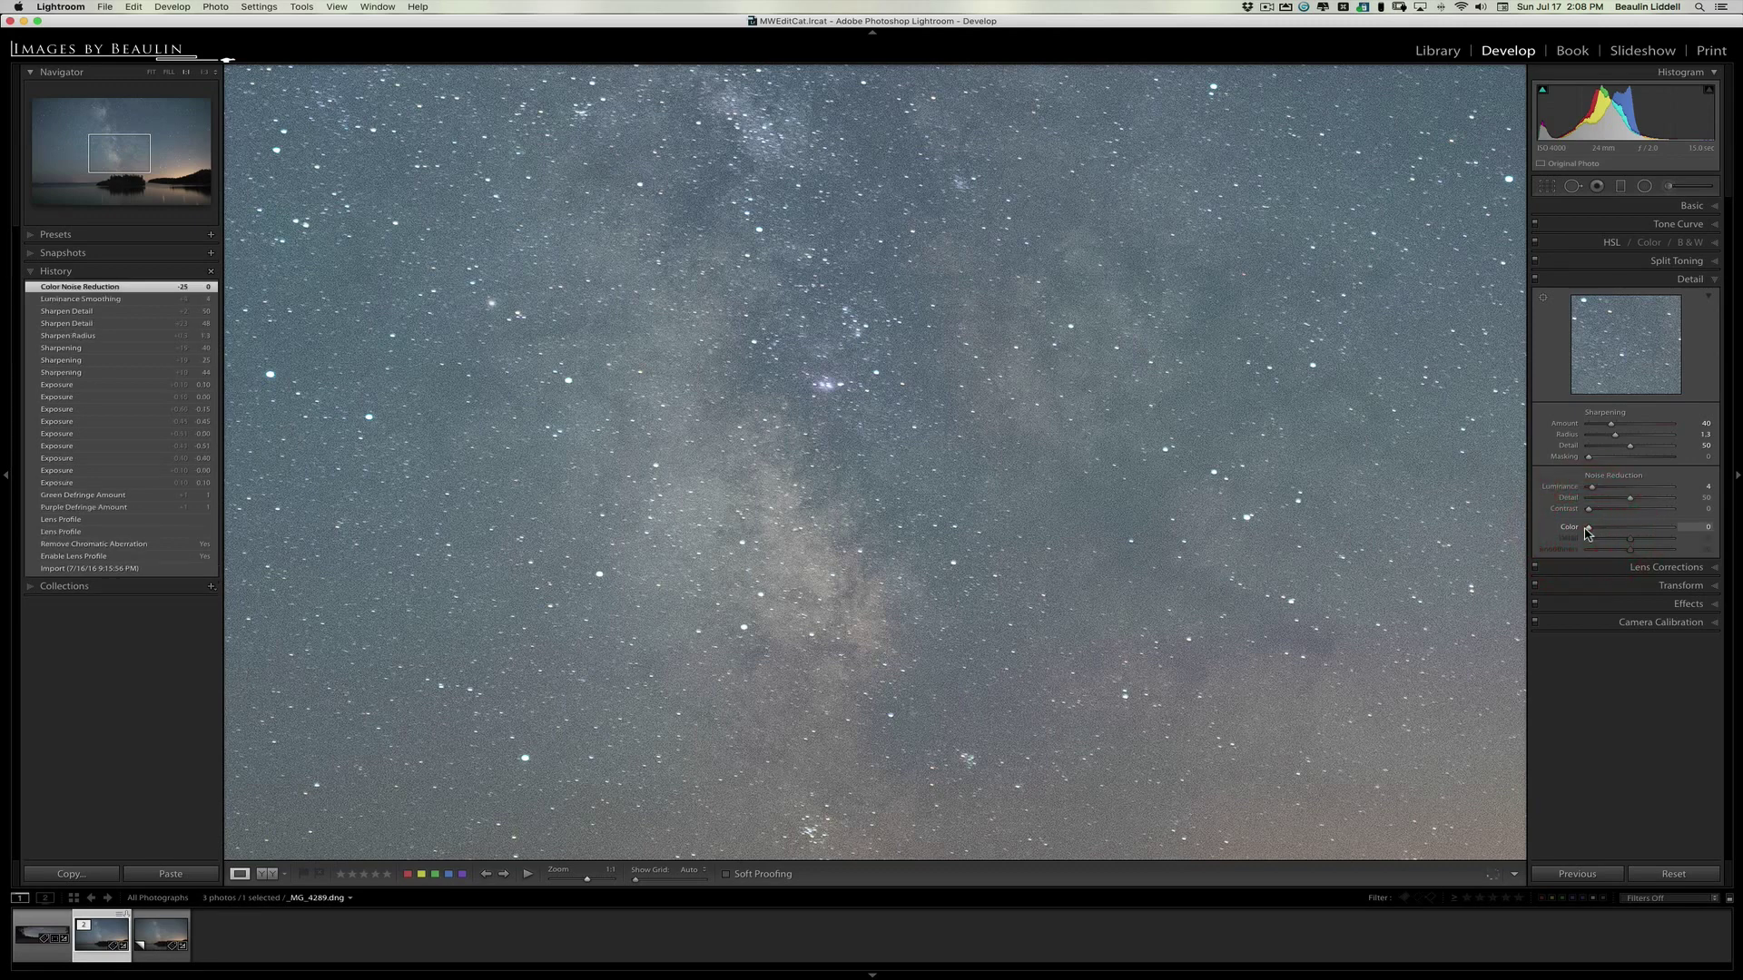
drag(1589, 533, 1607, 532)
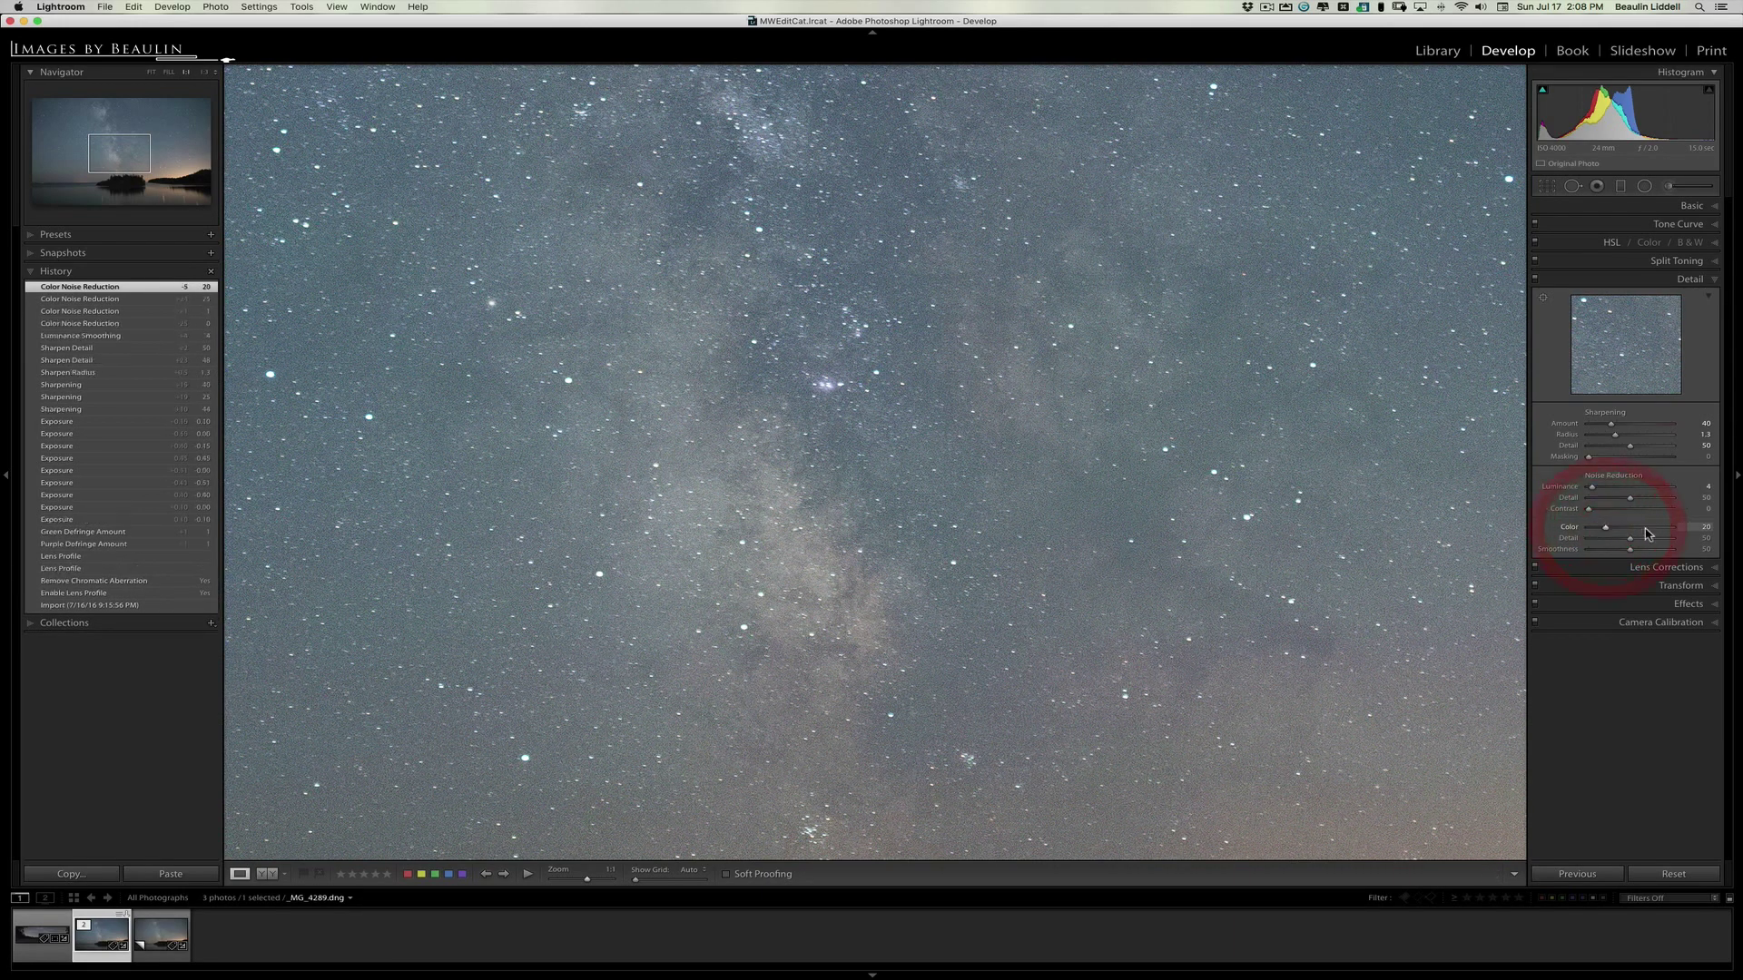
click(1675, 533)
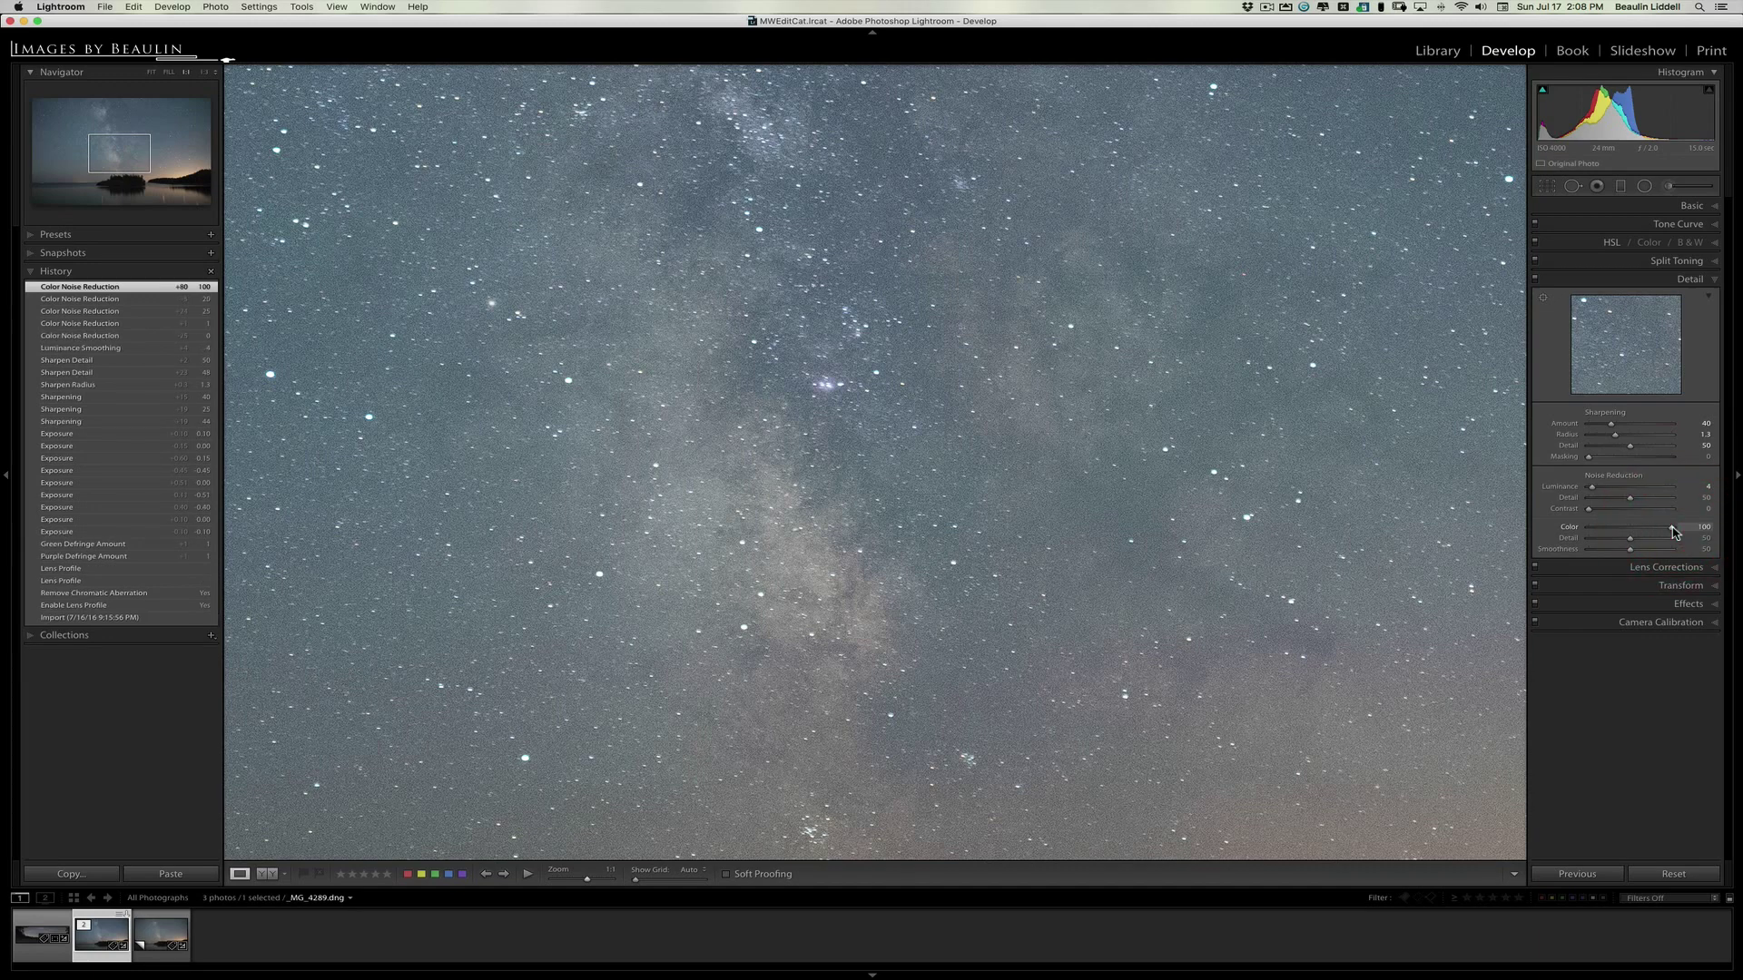
double_click(1675, 533)
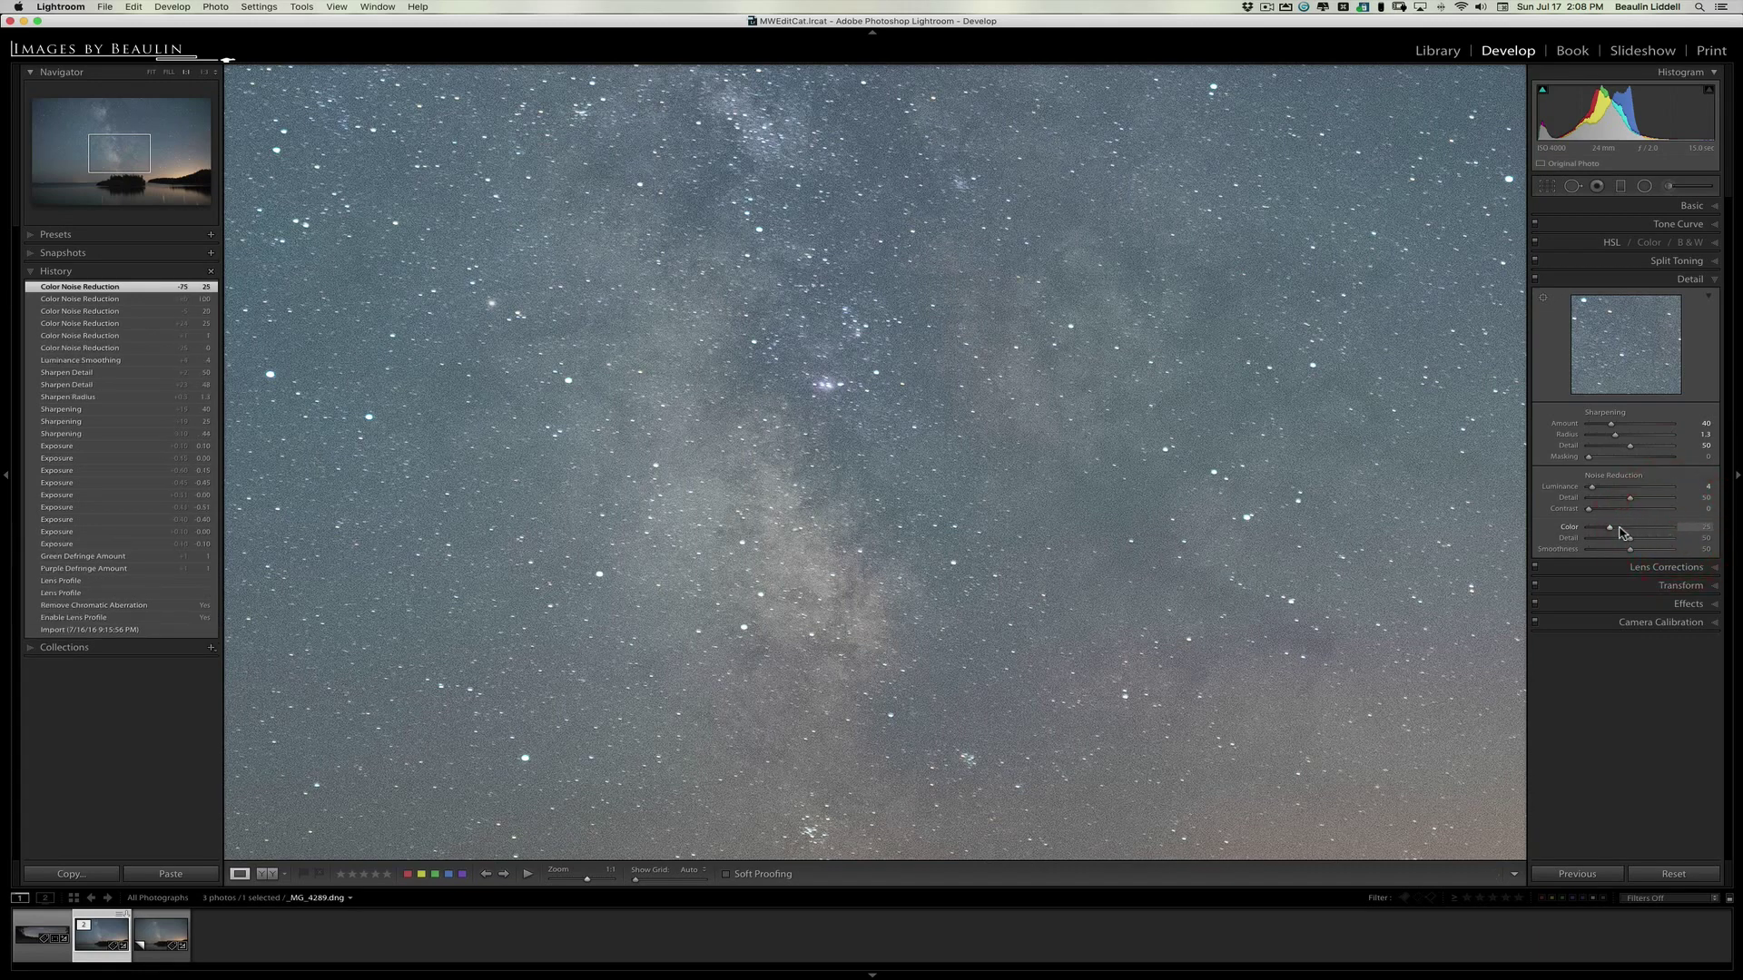
drag(1610, 532, 1604, 536)
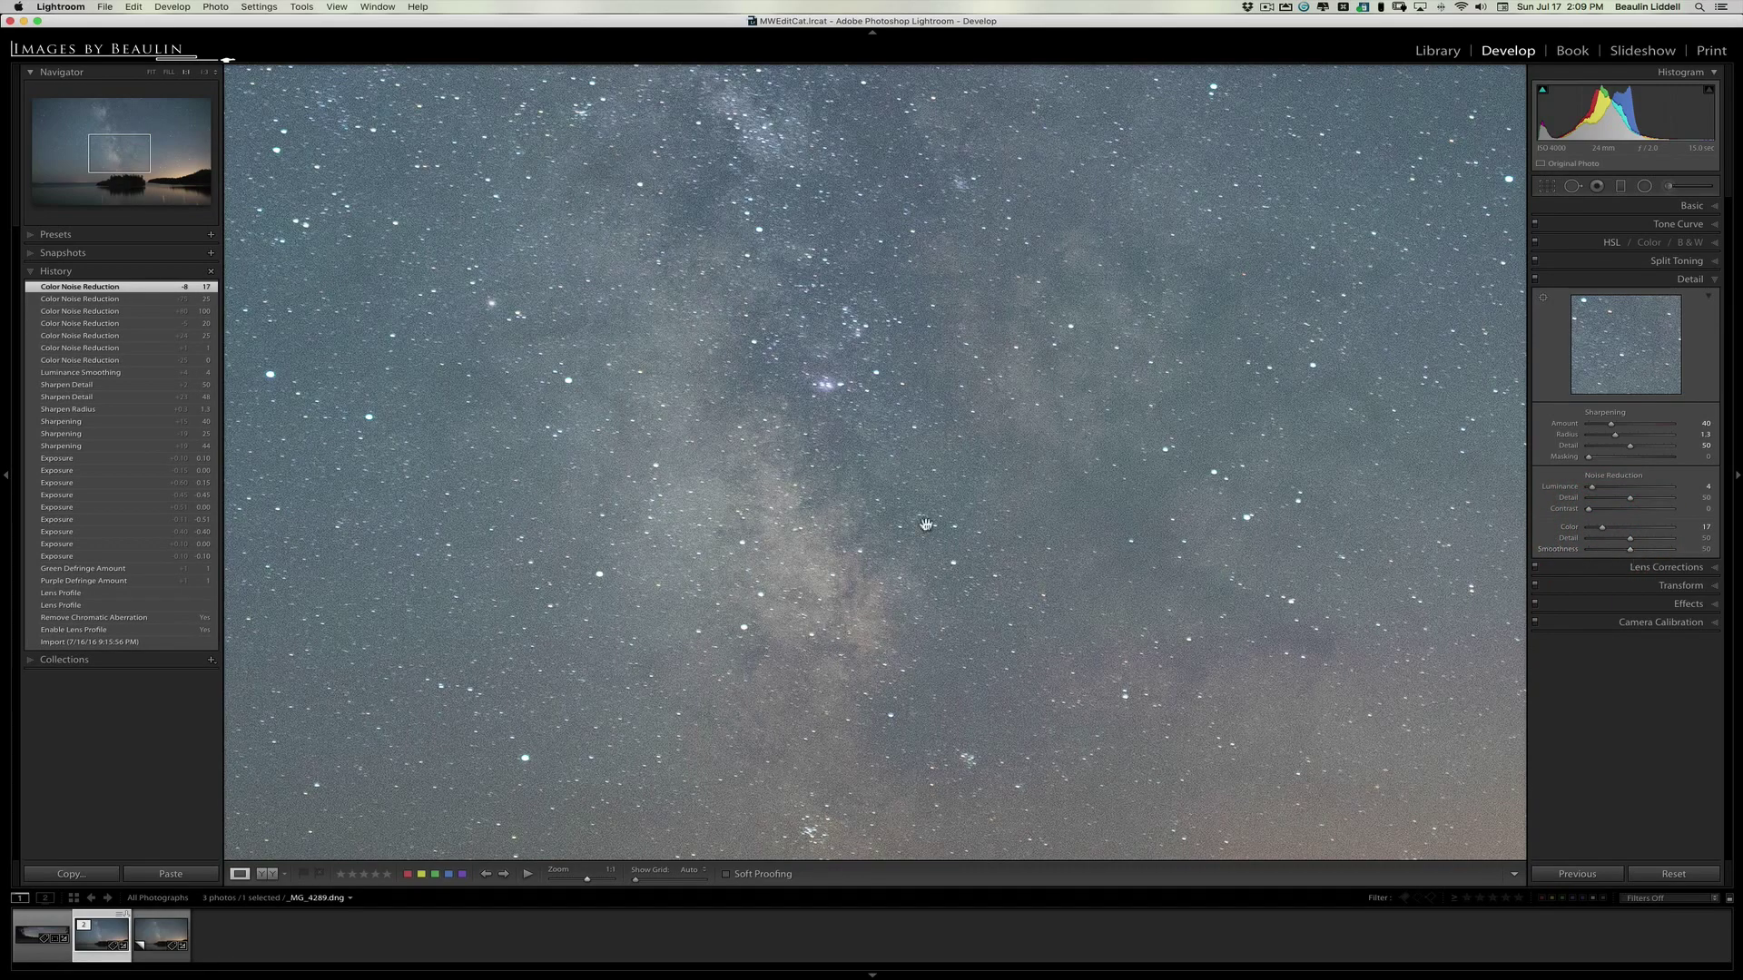
click(886, 522)
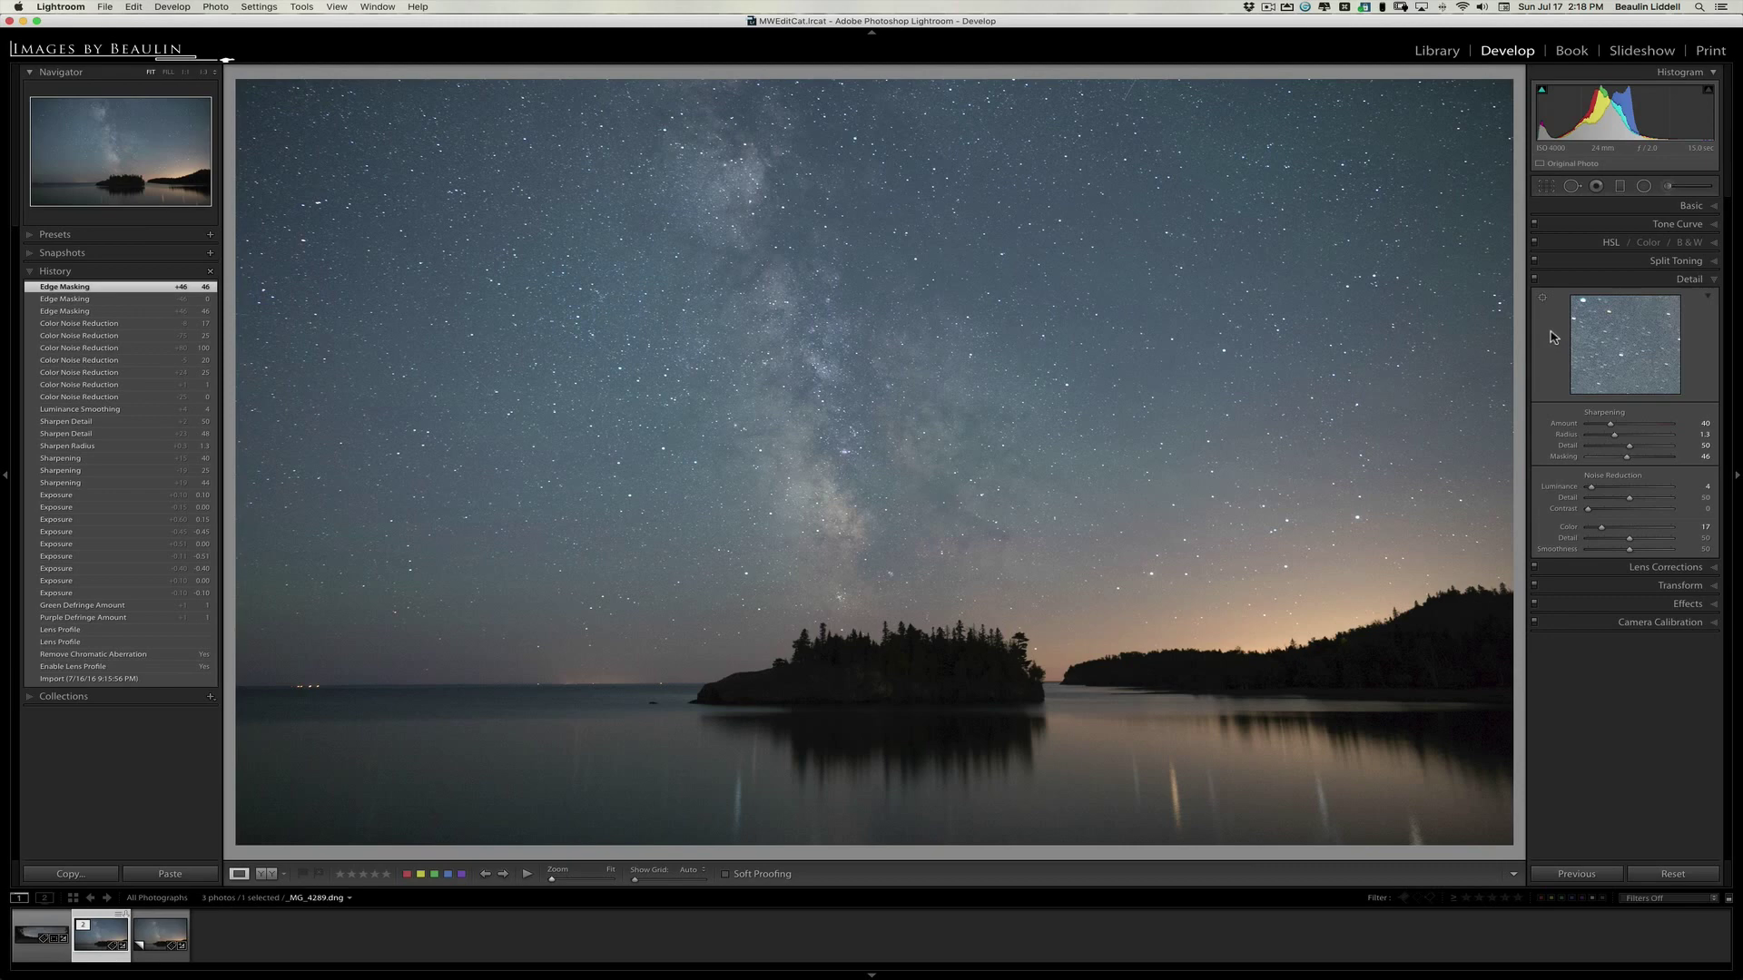
Try a warmer white balance with temperature 4,255 and tint +6, and restore the original temperature and tint.
click(1686, 207)
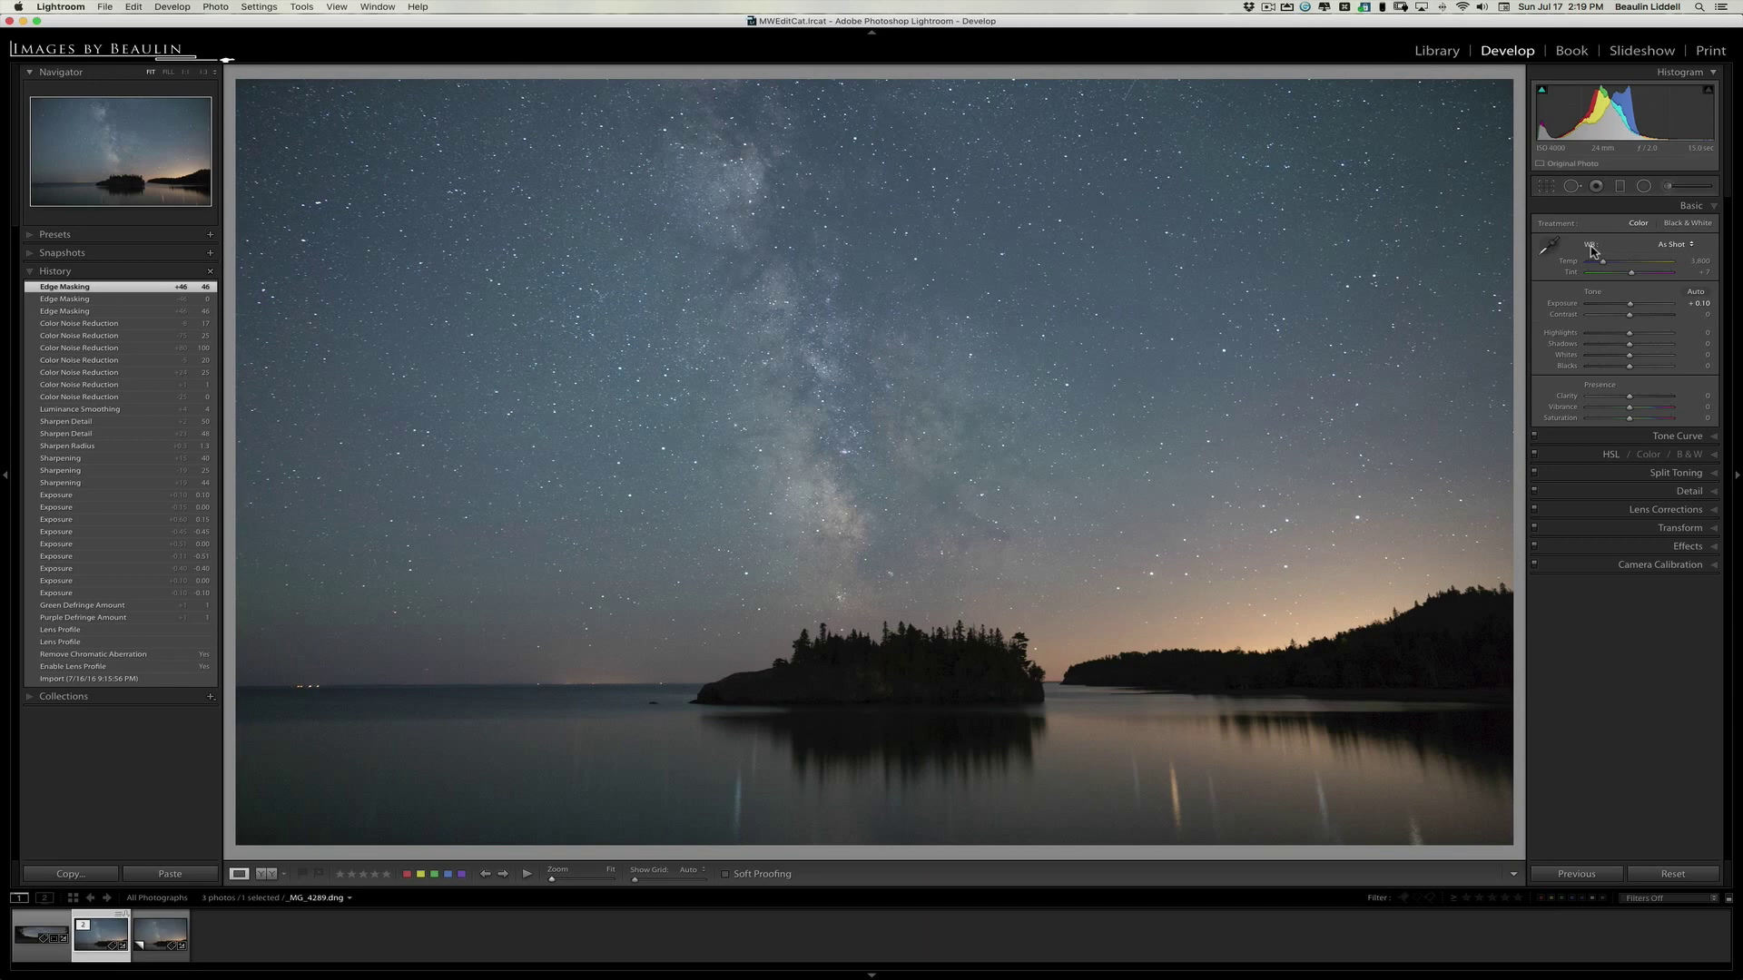
drag(1603, 267, 1634, 276)
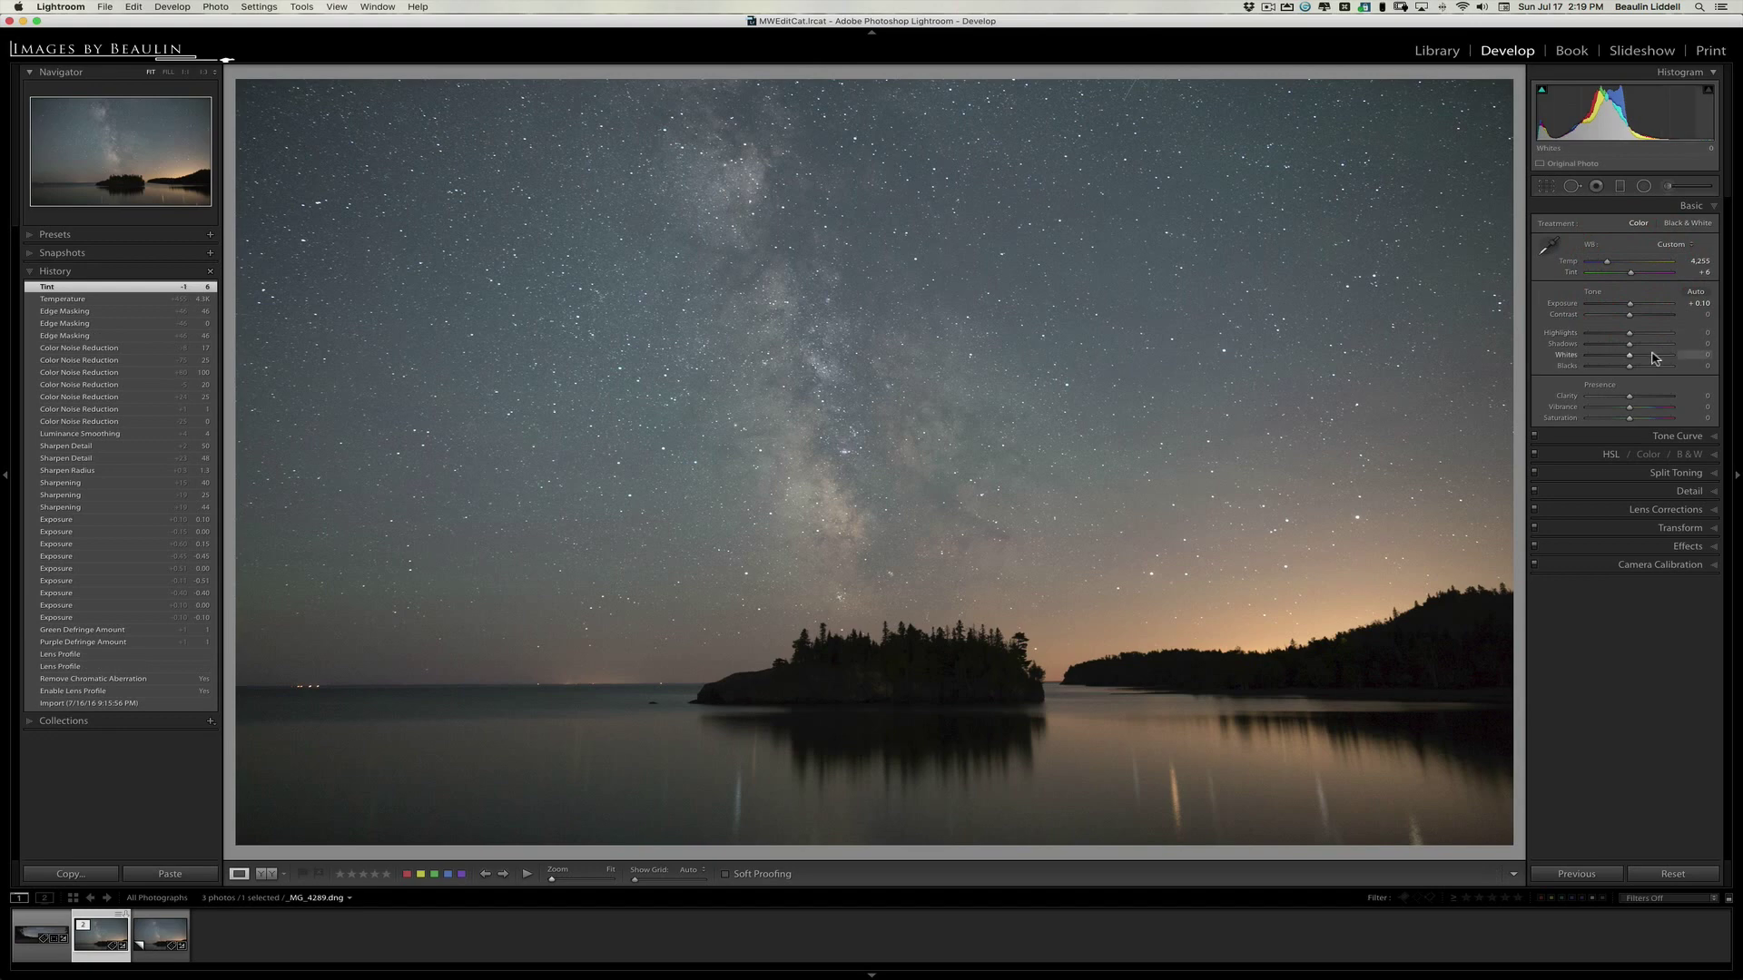
click(1606, 262)
drag(1607, 262, 1633, 272)
click(1631, 272)
Try temperature 4,316 and tint +16 with vibrance and saturation boosted to 100, and reset all four adjustments.
drag(1629, 407, 1688, 413)
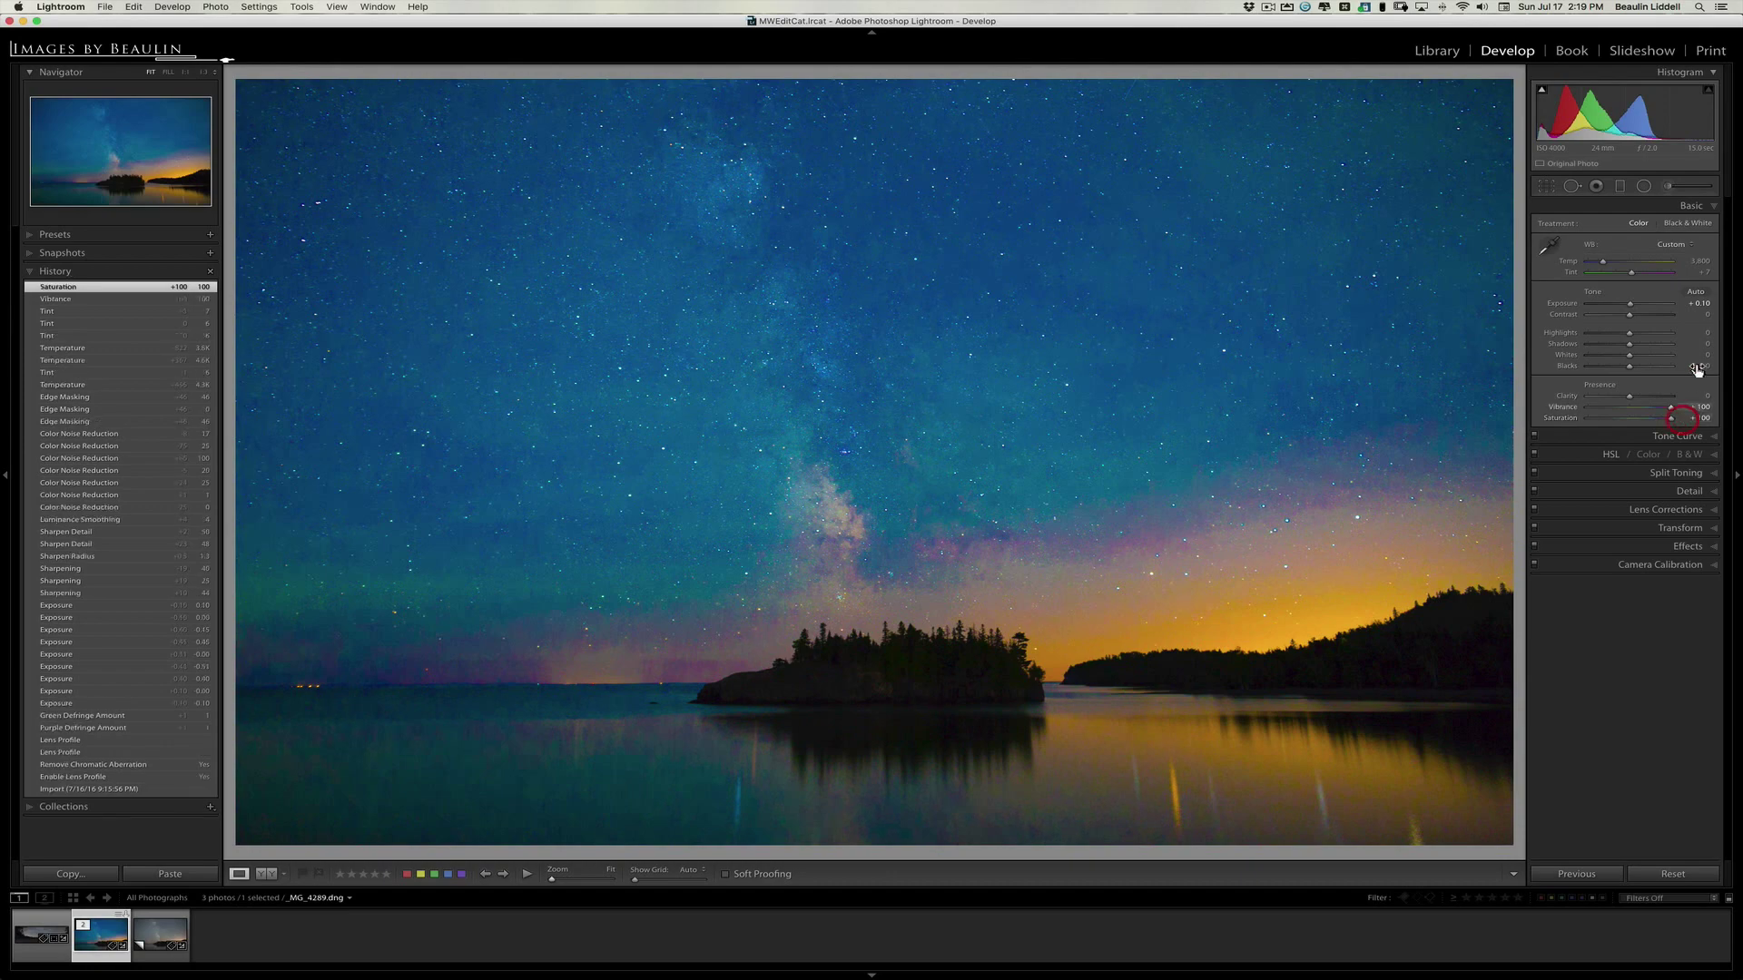
drag(1604, 265, 1637, 279)
double_click(1670, 409)
double_click(1671, 420)
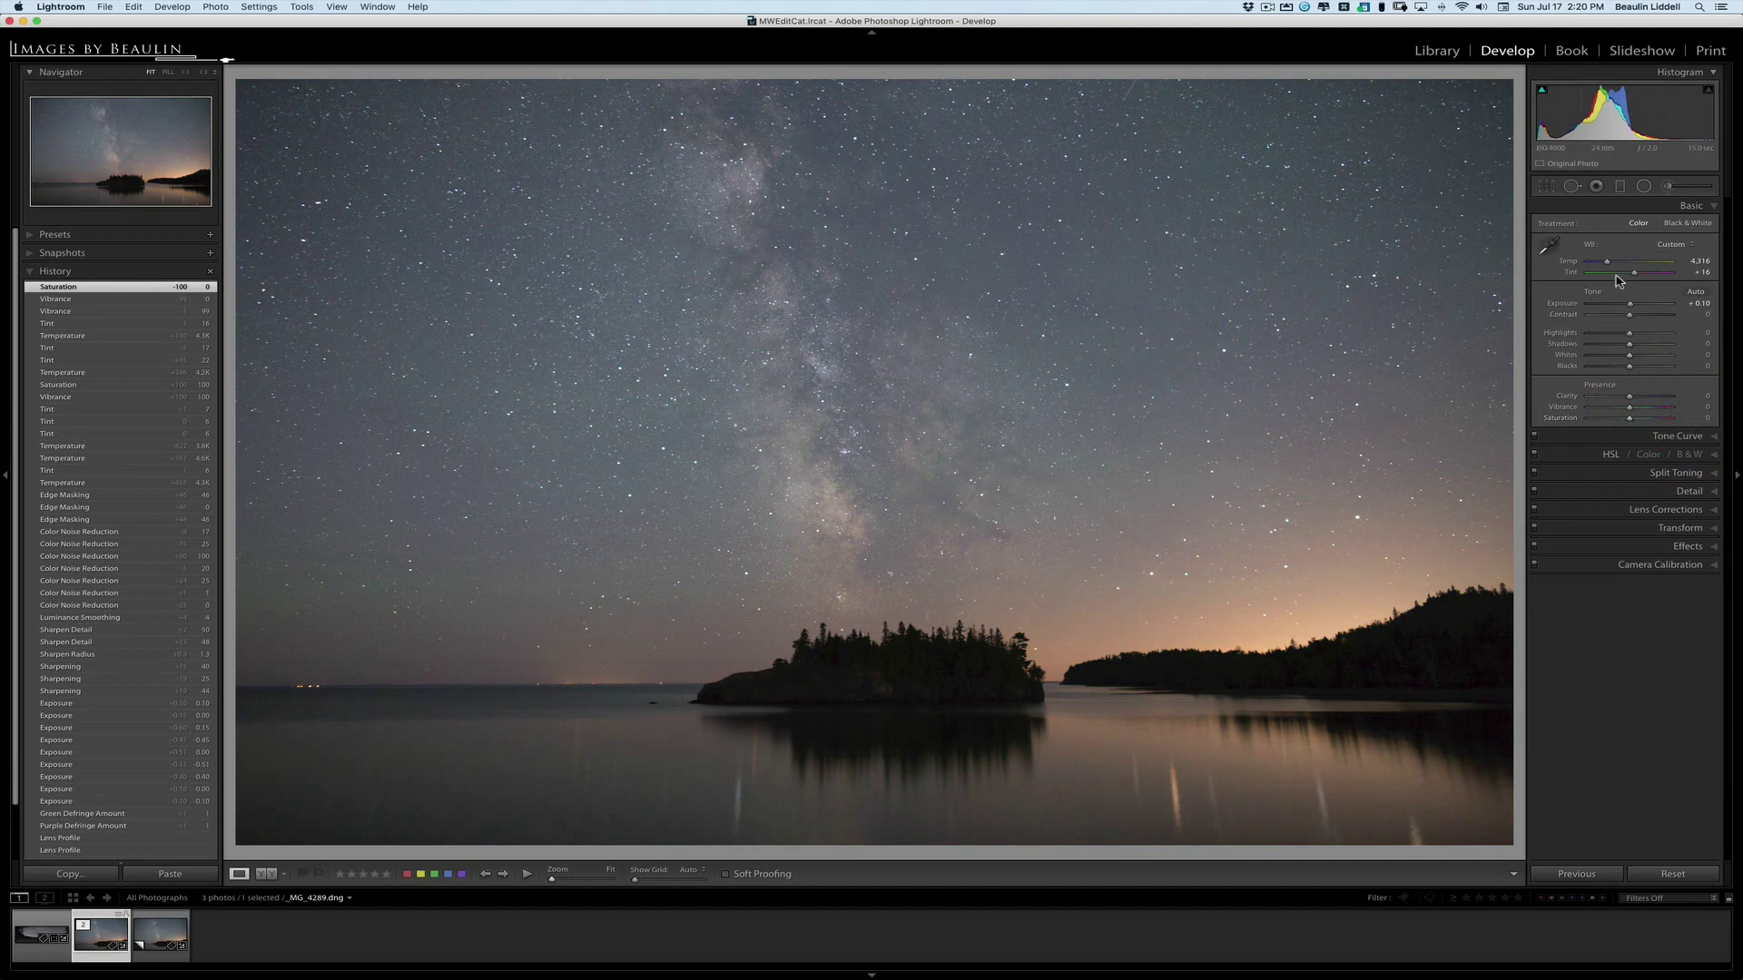
drag(1607, 265, 1631, 272)
Try bending the midpoint of the red channel's tone curve and remove the added point.
click(1660, 439)
click(1652, 353)
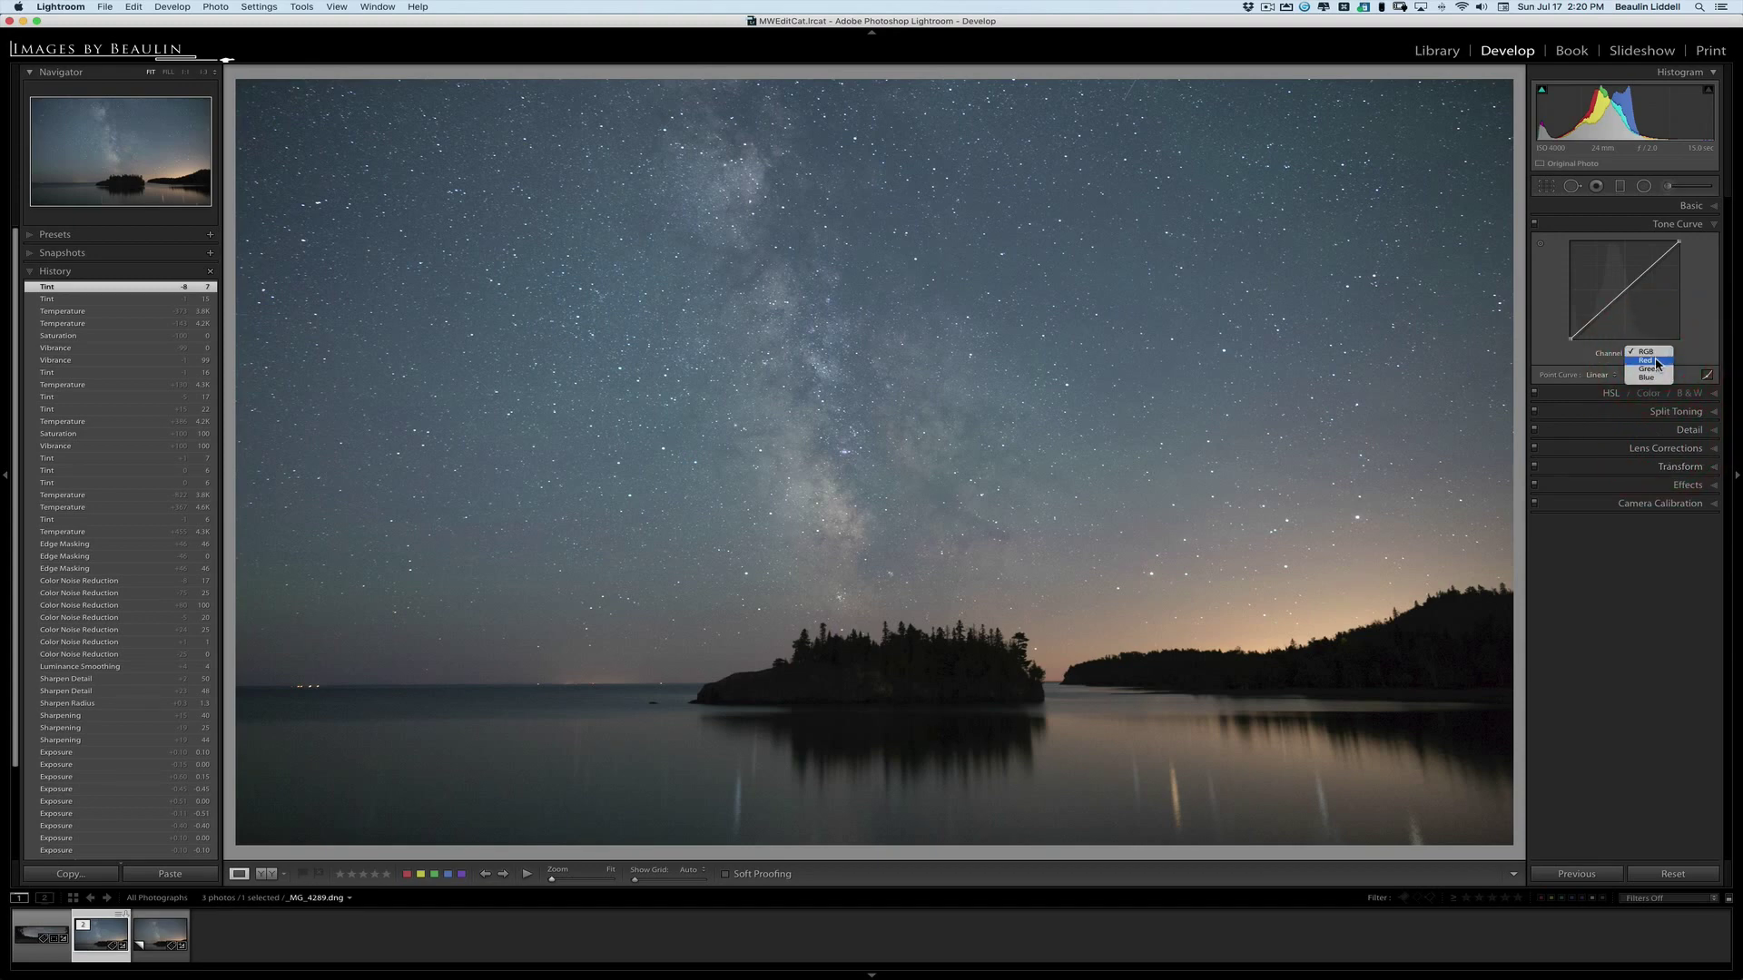
click(1656, 361)
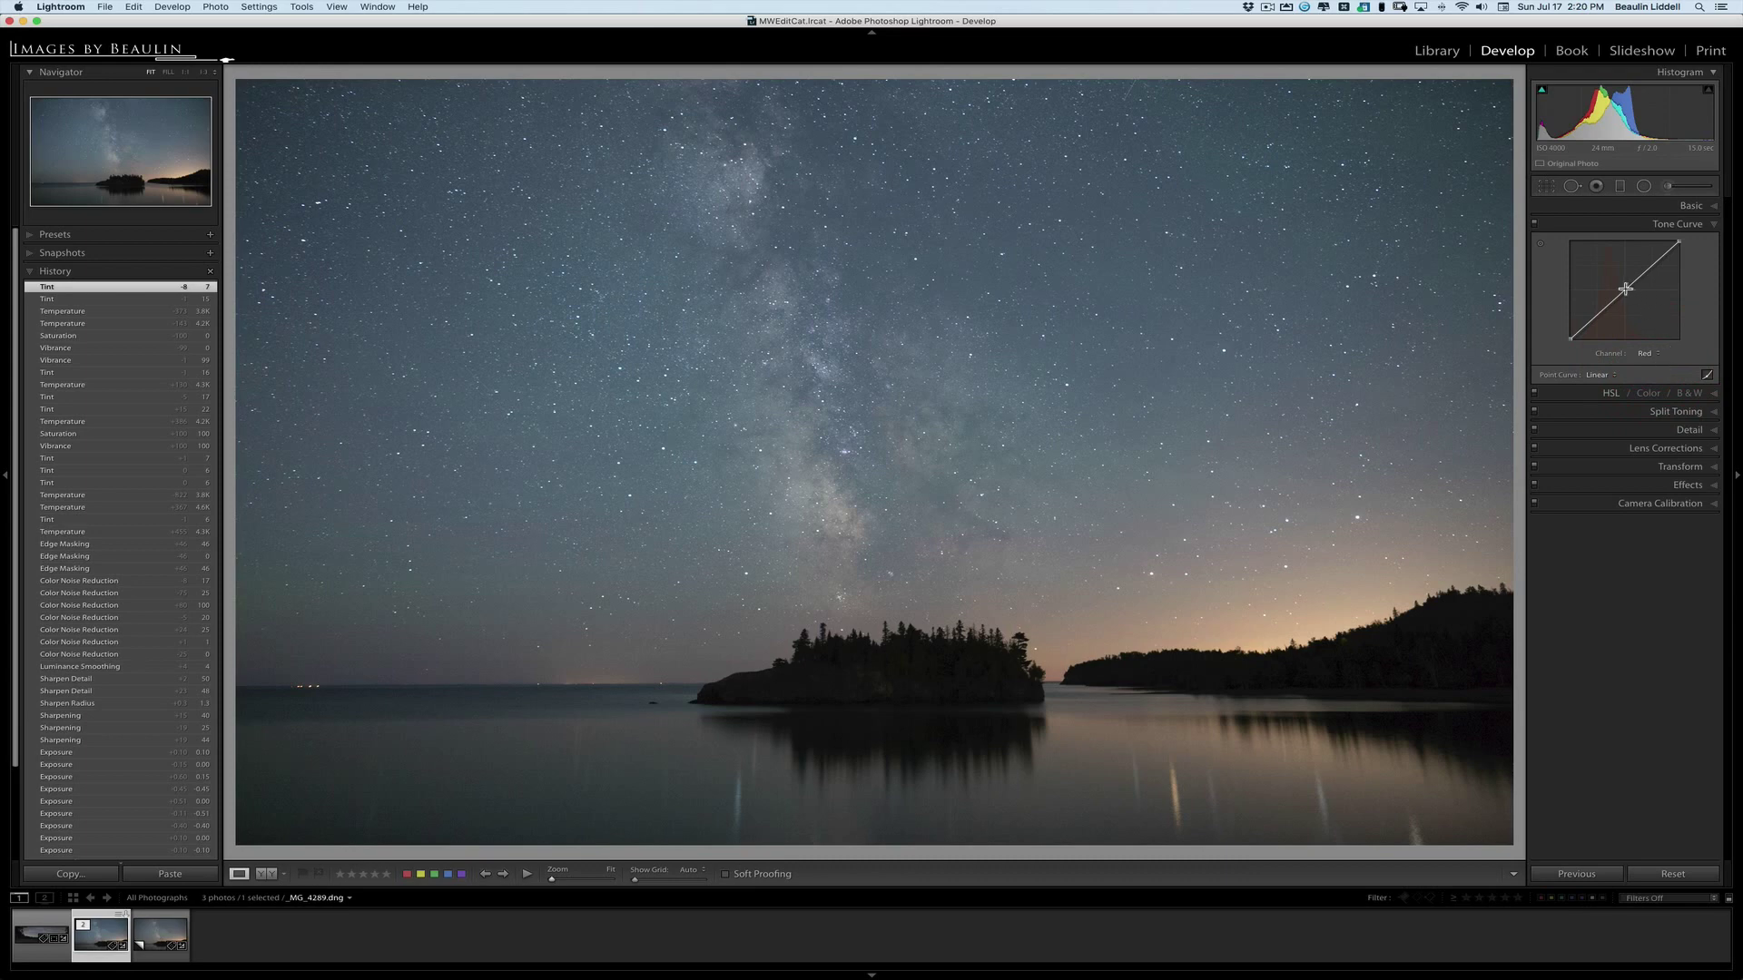
drag(1625, 289, 1529, 284)
Try shaping the blue channel's tone curve with highlight and shadow points, and remove the added points.
click(1657, 358)
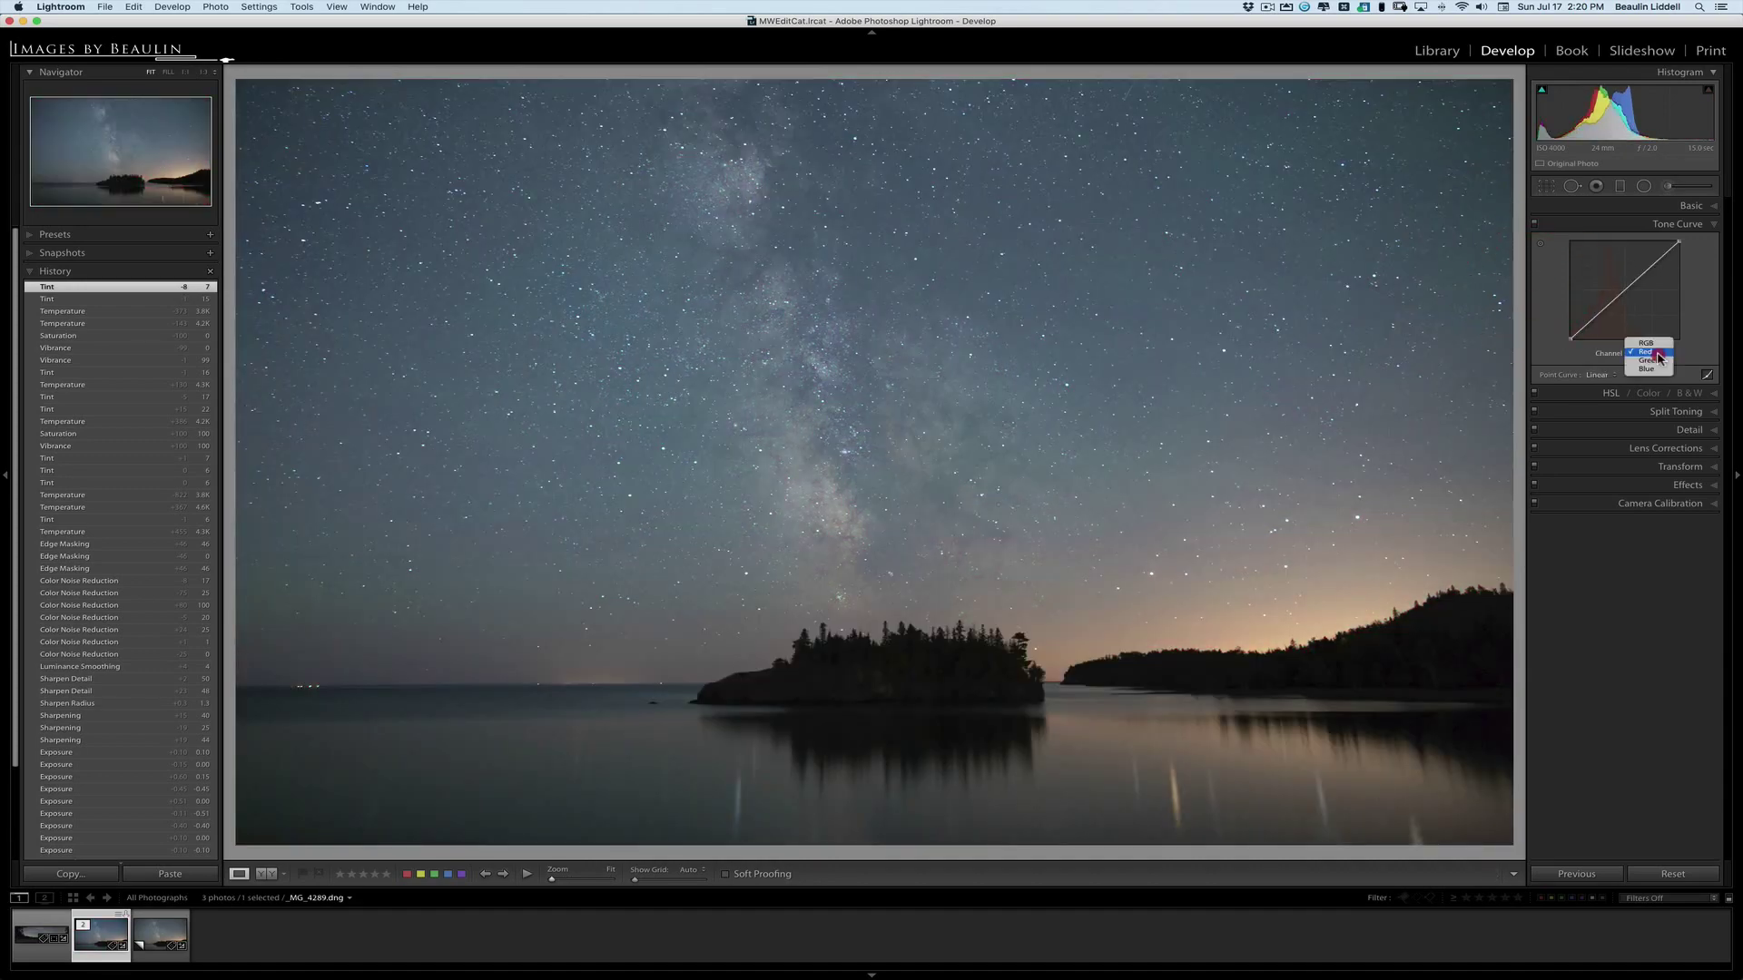
click(1655, 371)
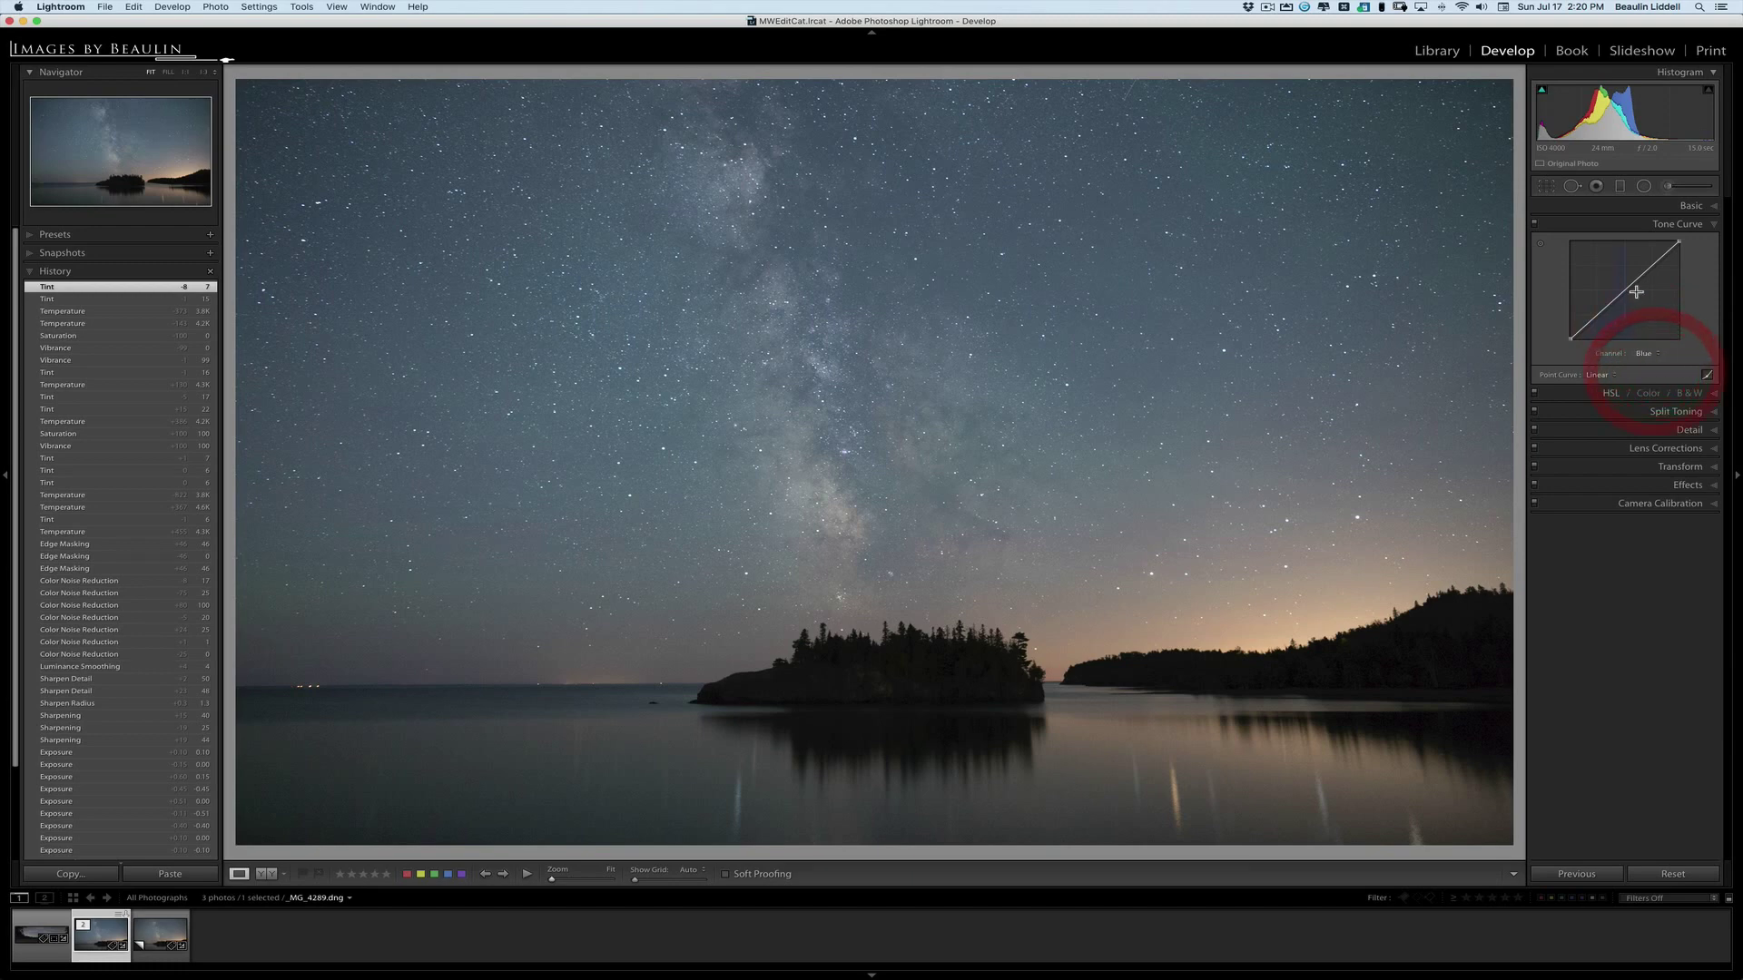
drag(1625, 291, 1518, 318)
click(1650, 269)
click(1602, 312)
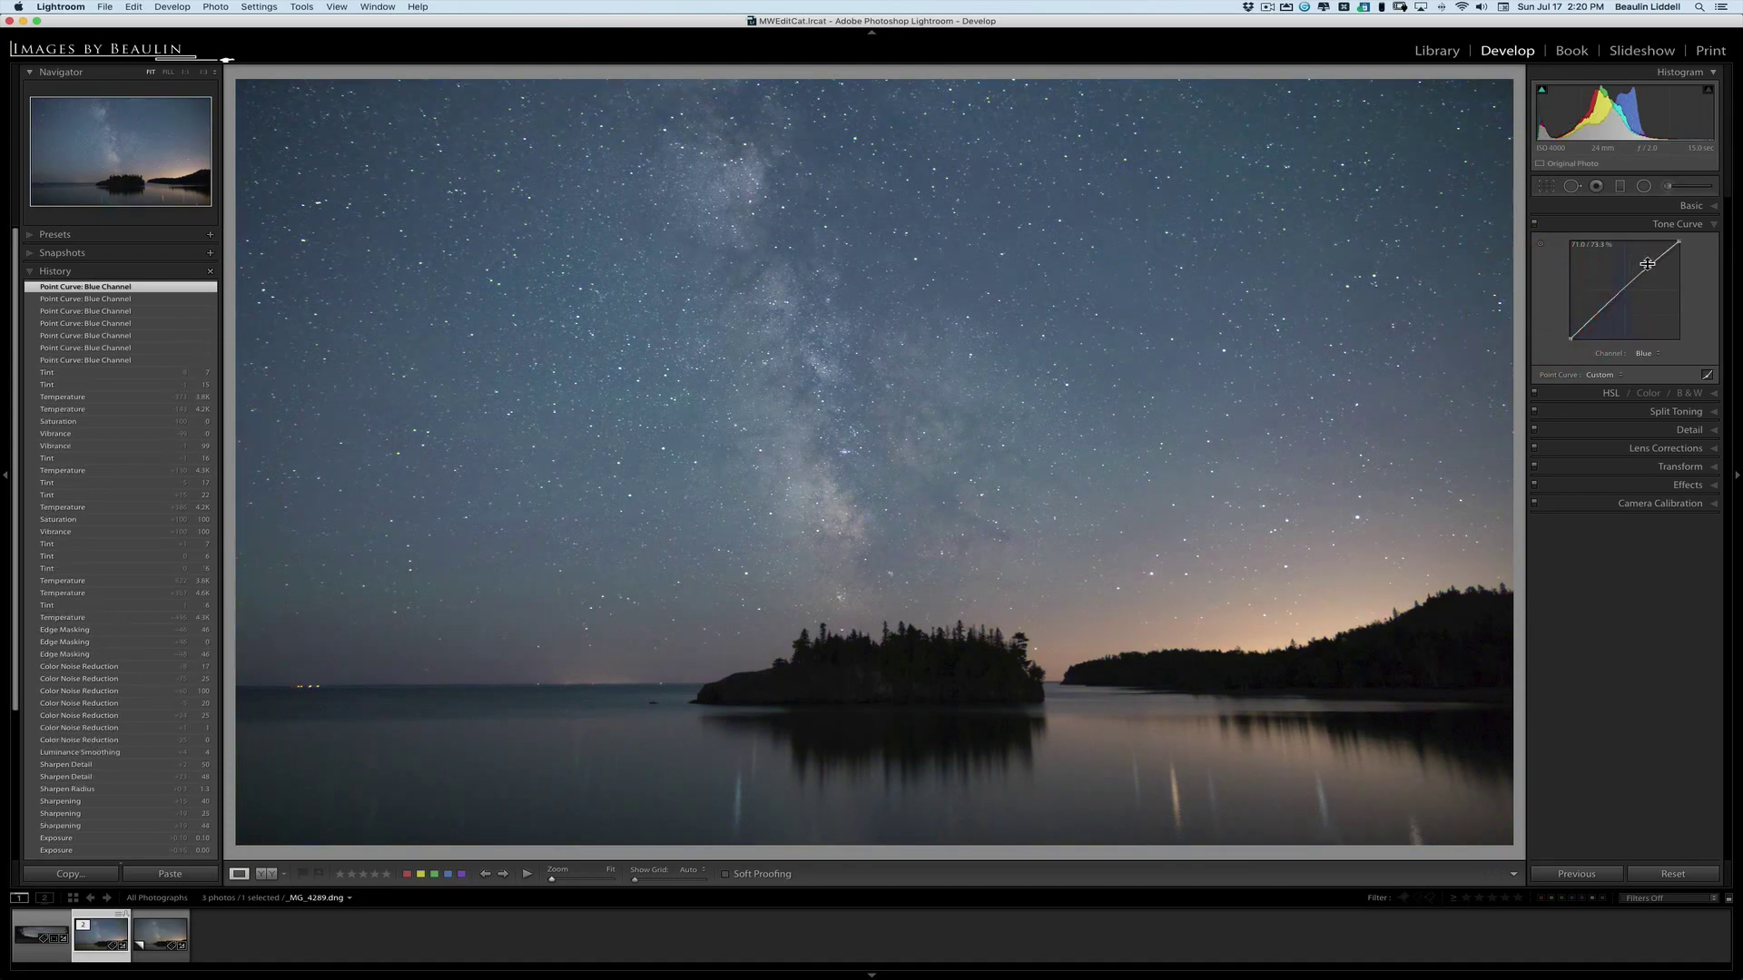
drag(1647, 267, 1525, 308)
Warm the photo's white balance to temperature 4,374 with tint +7.
click(1679, 224)
click(1684, 206)
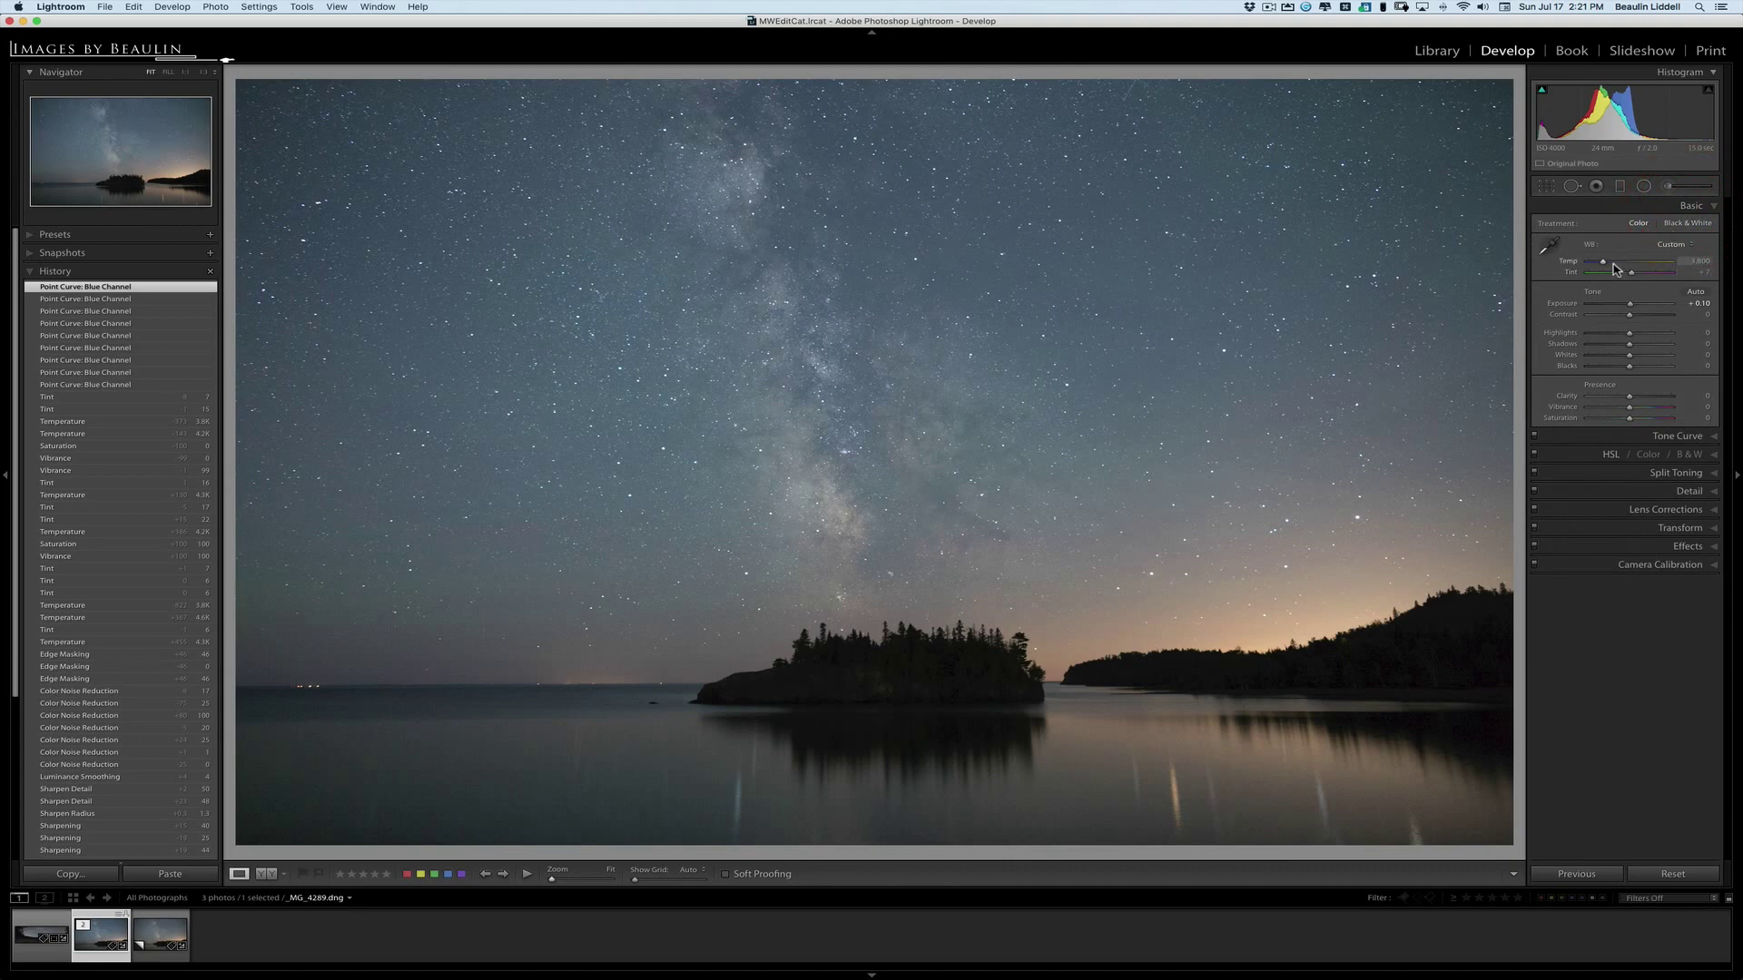
drag(1603, 266, 1632, 276)
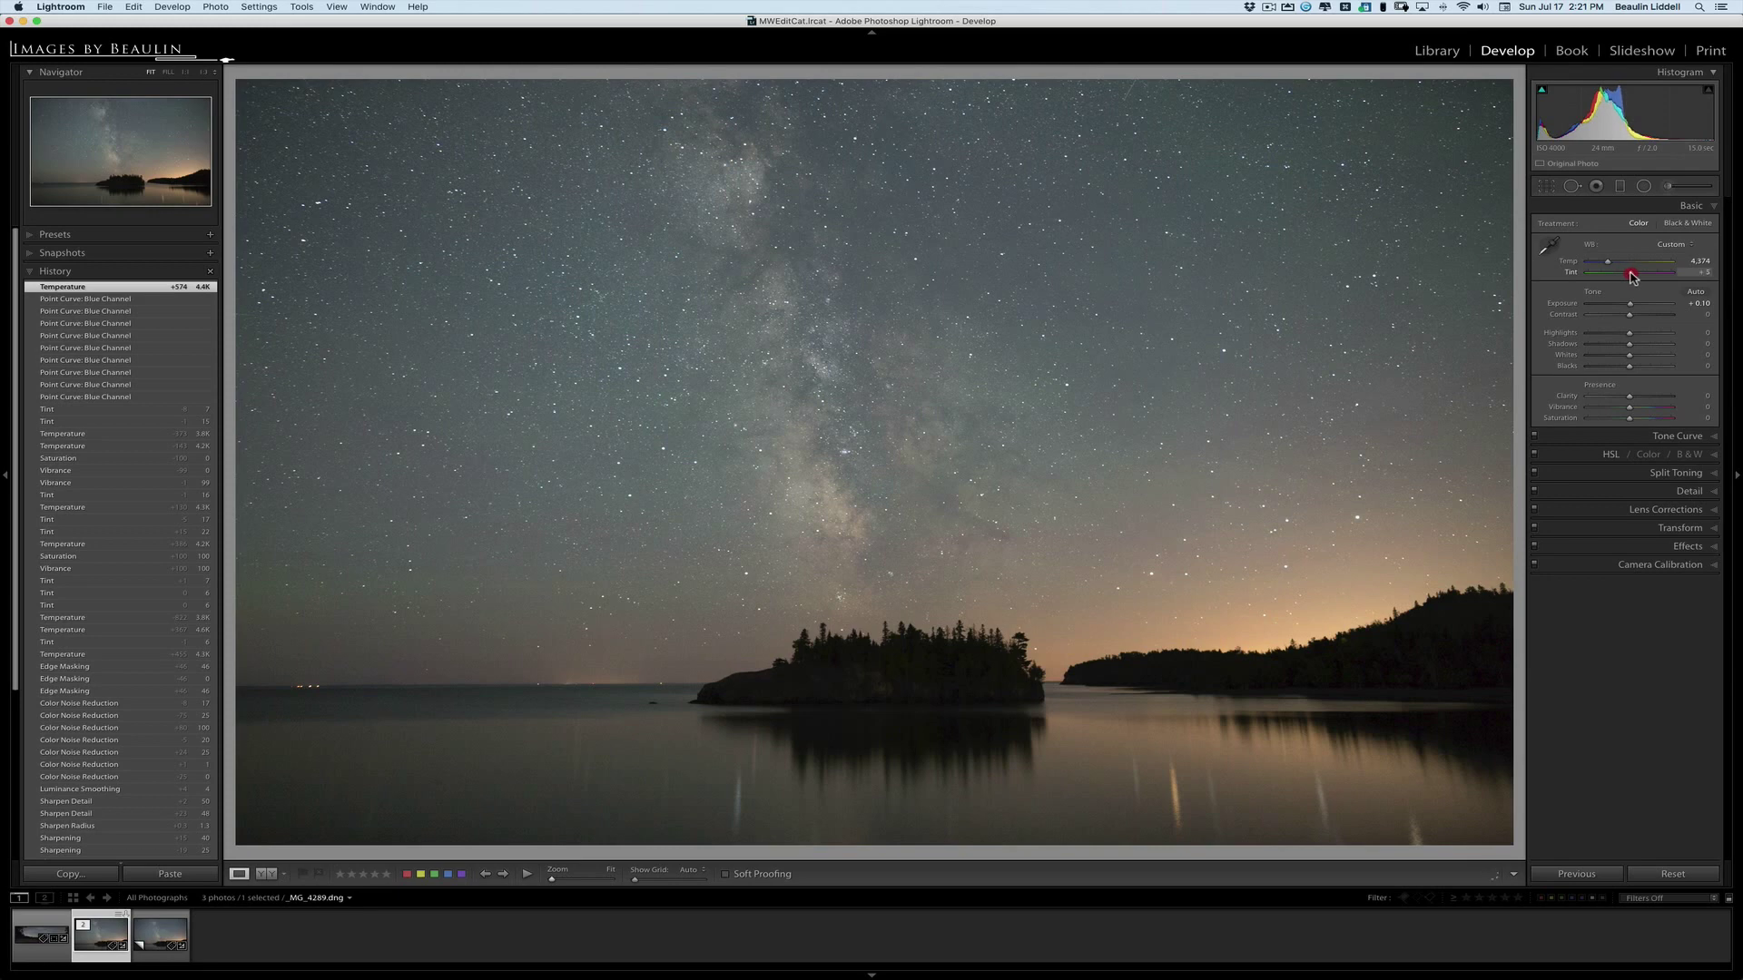
click(1631, 276)
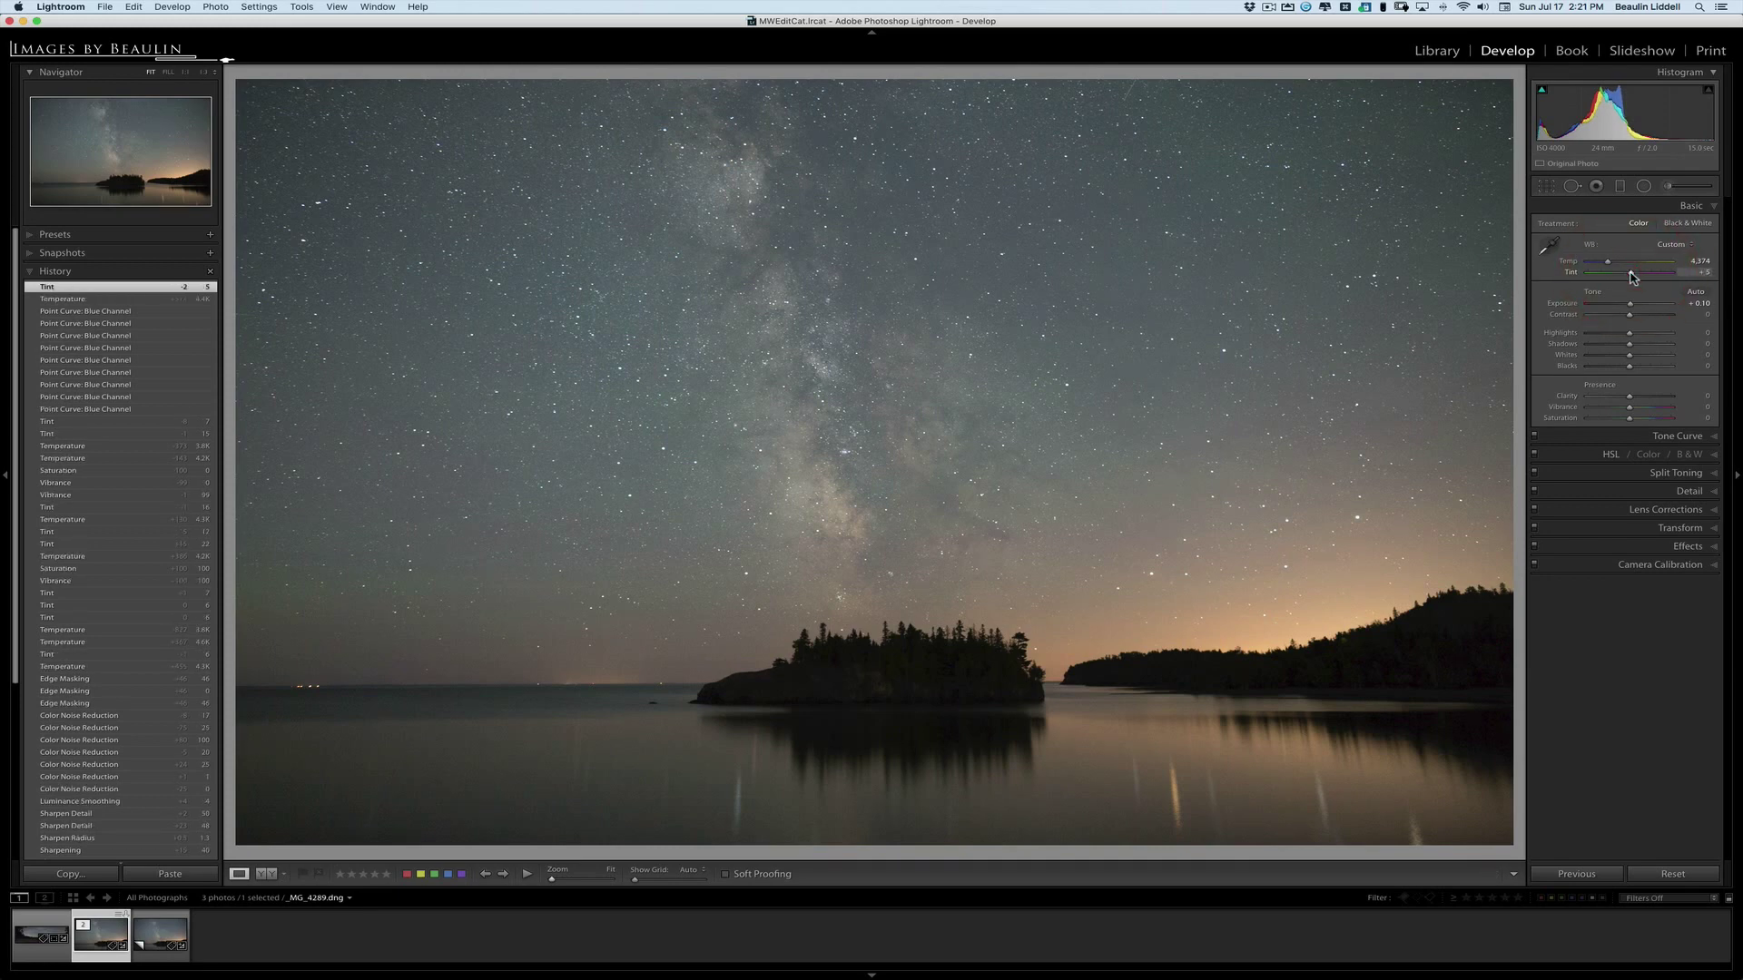
click(1631, 276)
drag(1631, 276, 1632, 276)
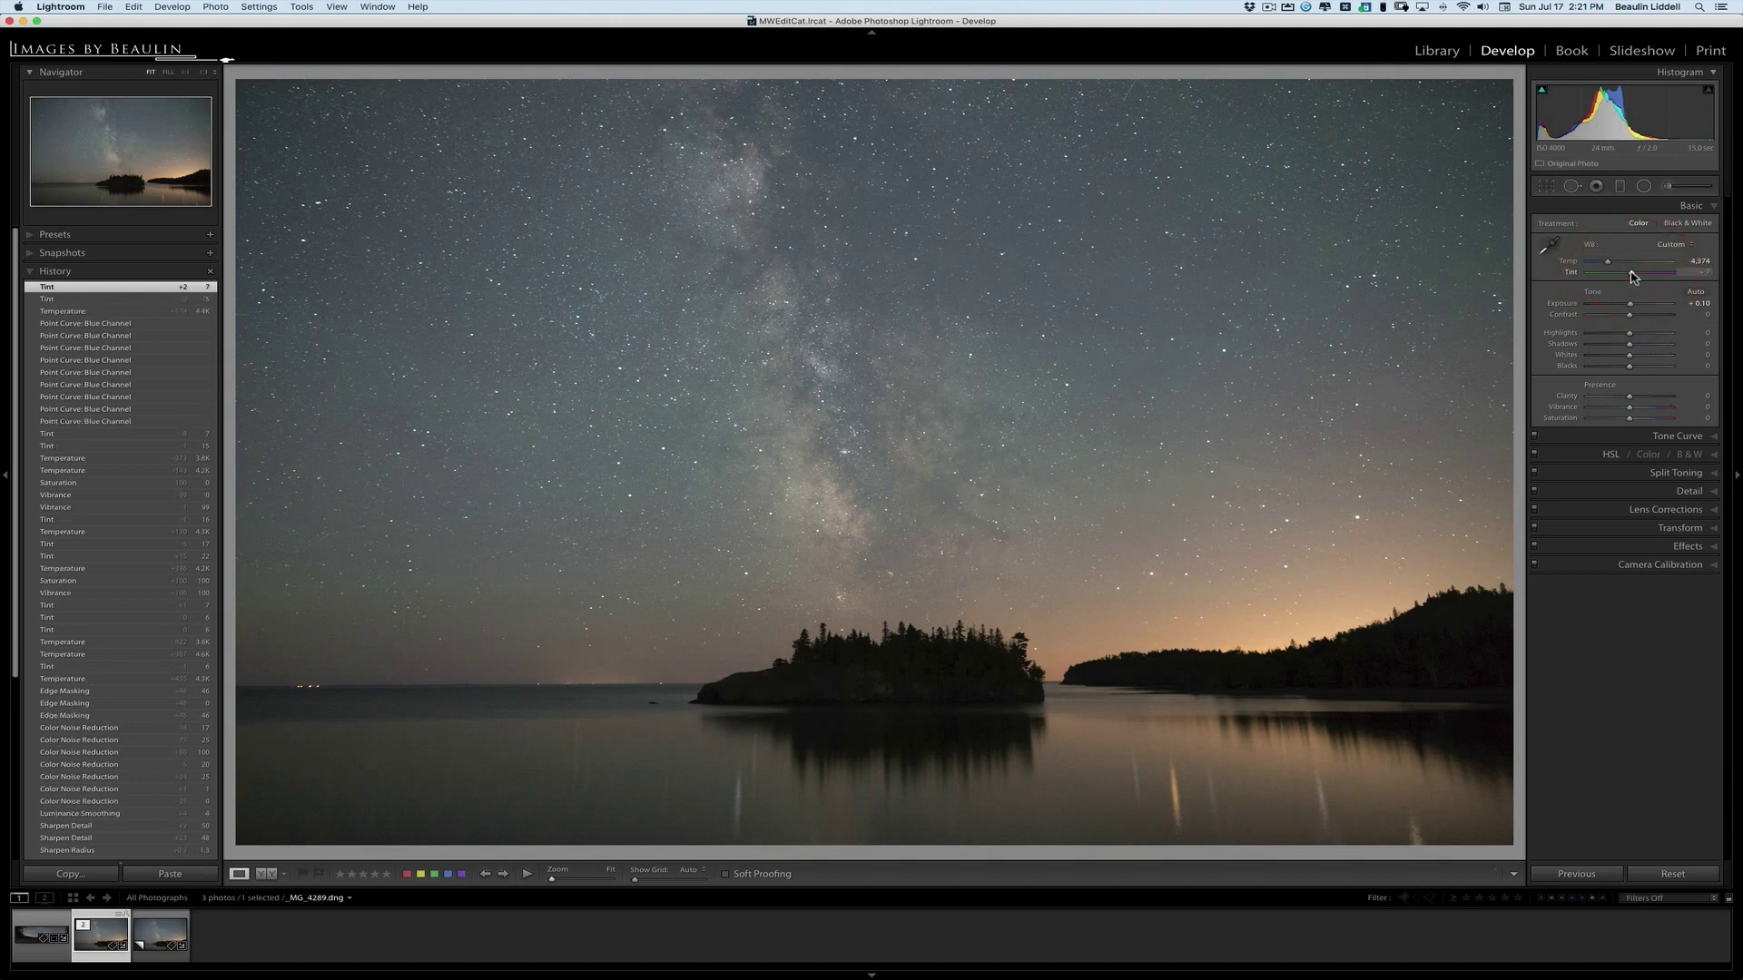
Fine-tune the white balance to temperature 4,213 and tint +8, and raise the vibrance slightly.
click(1632, 276)
drag(1632, 276, 1608, 265)
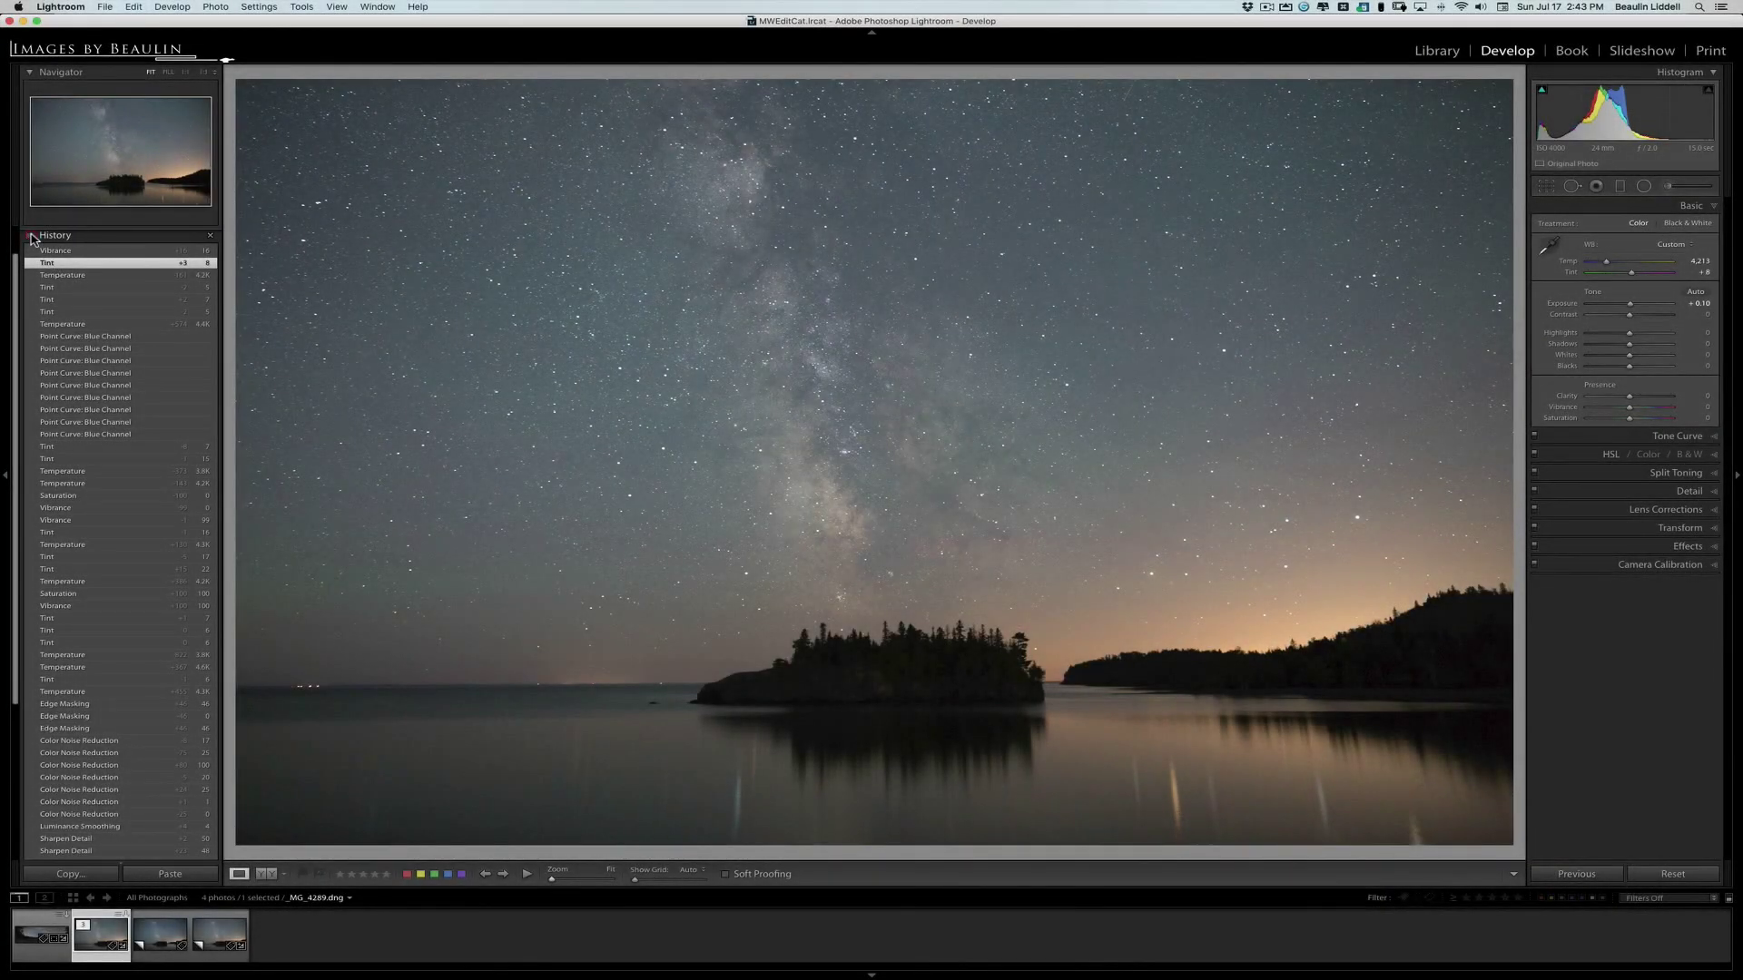
click(52, 235)
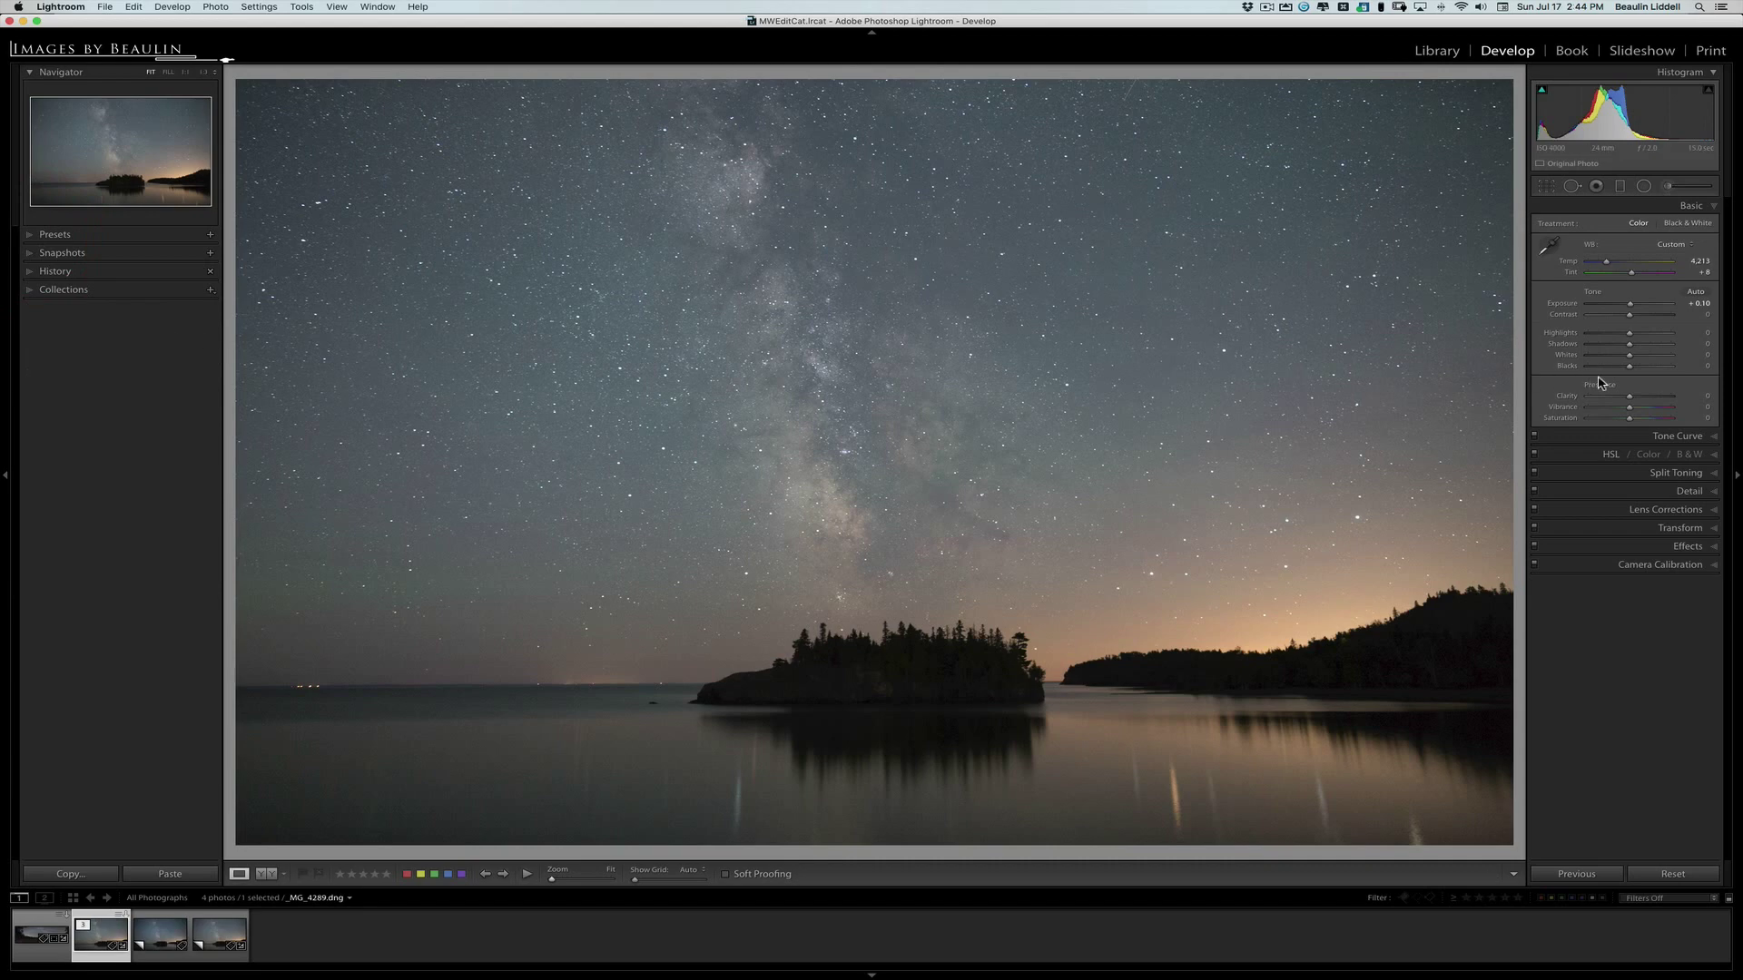
mouse_move(1629, 407)
mouse_down()
mouse_move(1660, 411)
mouse_move(1636, 413)
mouse_up()
click(1636, 413)
Open the panorama photo _MG_1894-2-Pano.dng and enable its existing Adjustment Brush corrections.
click(43, 953)
click(46, 958)
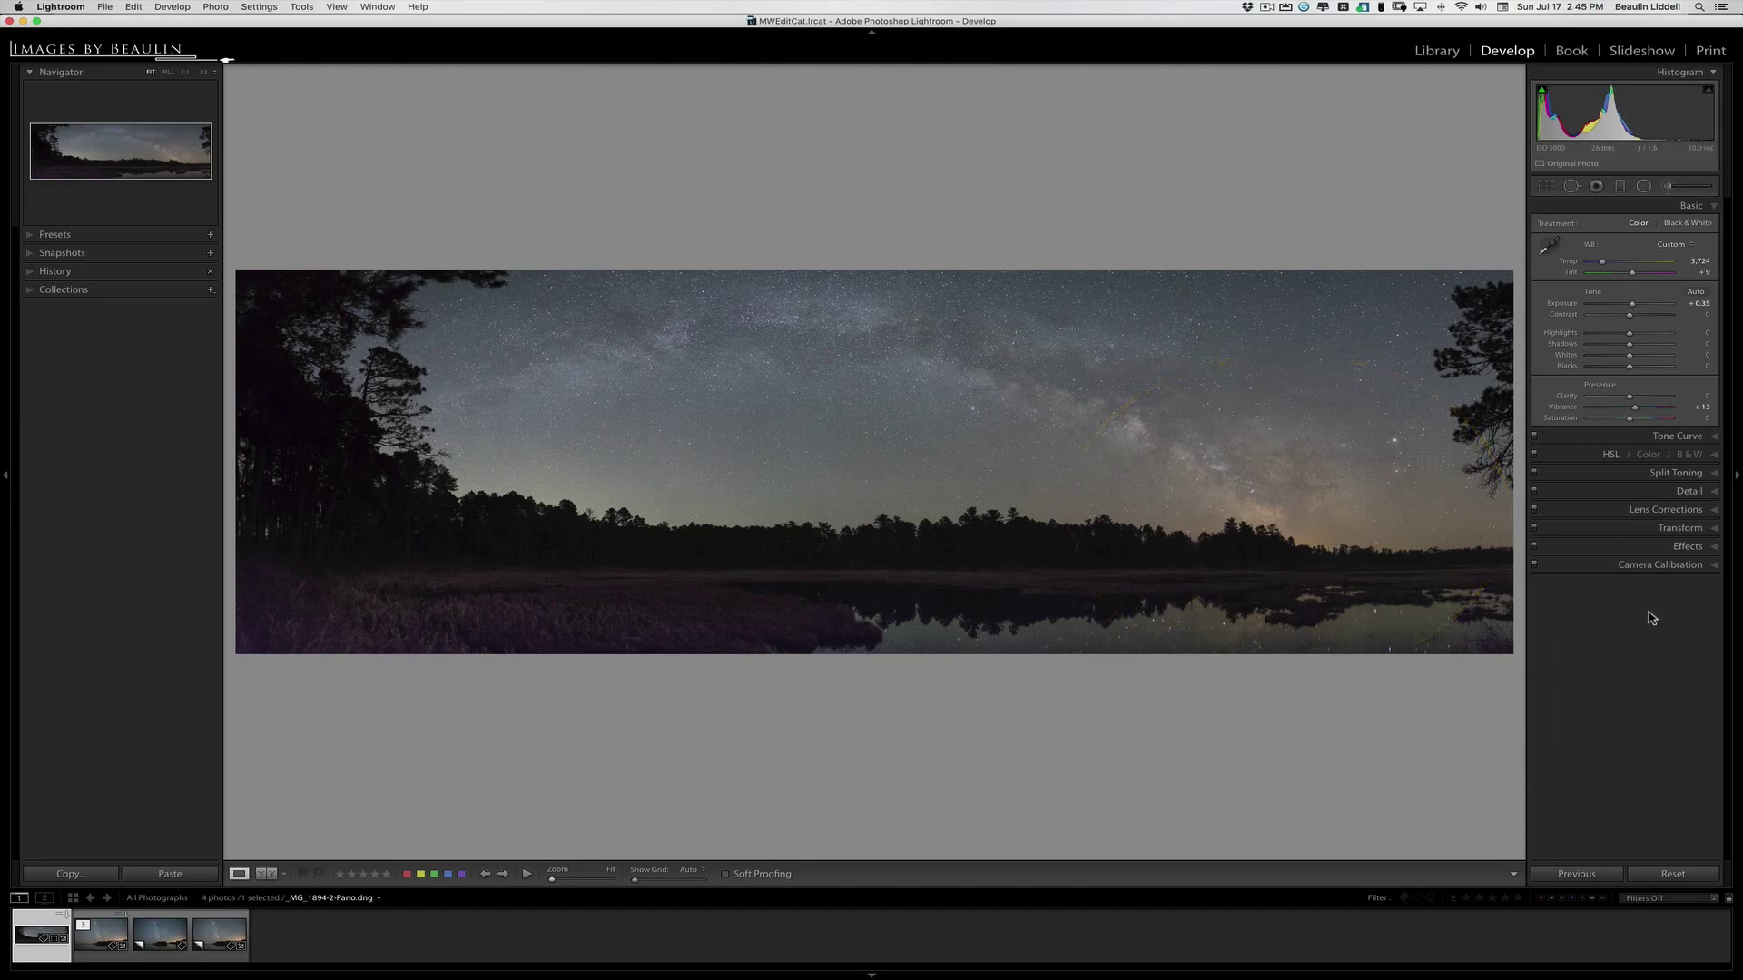
click(1667, 186)
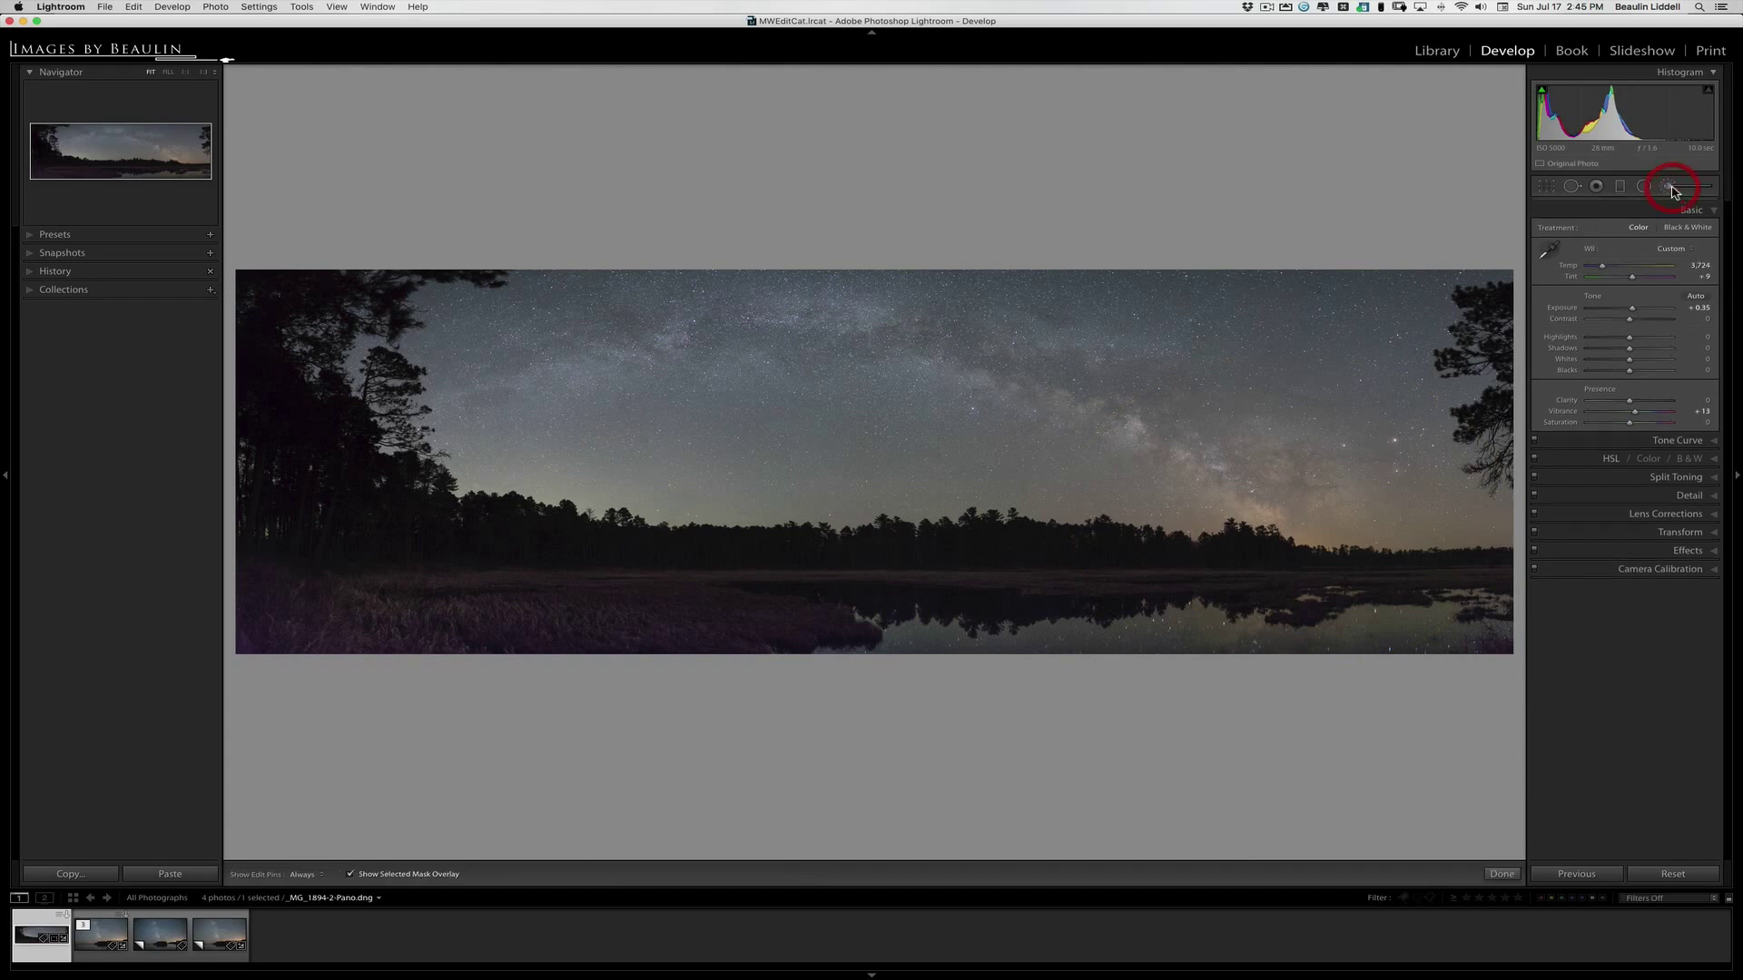
click(1543, 525)
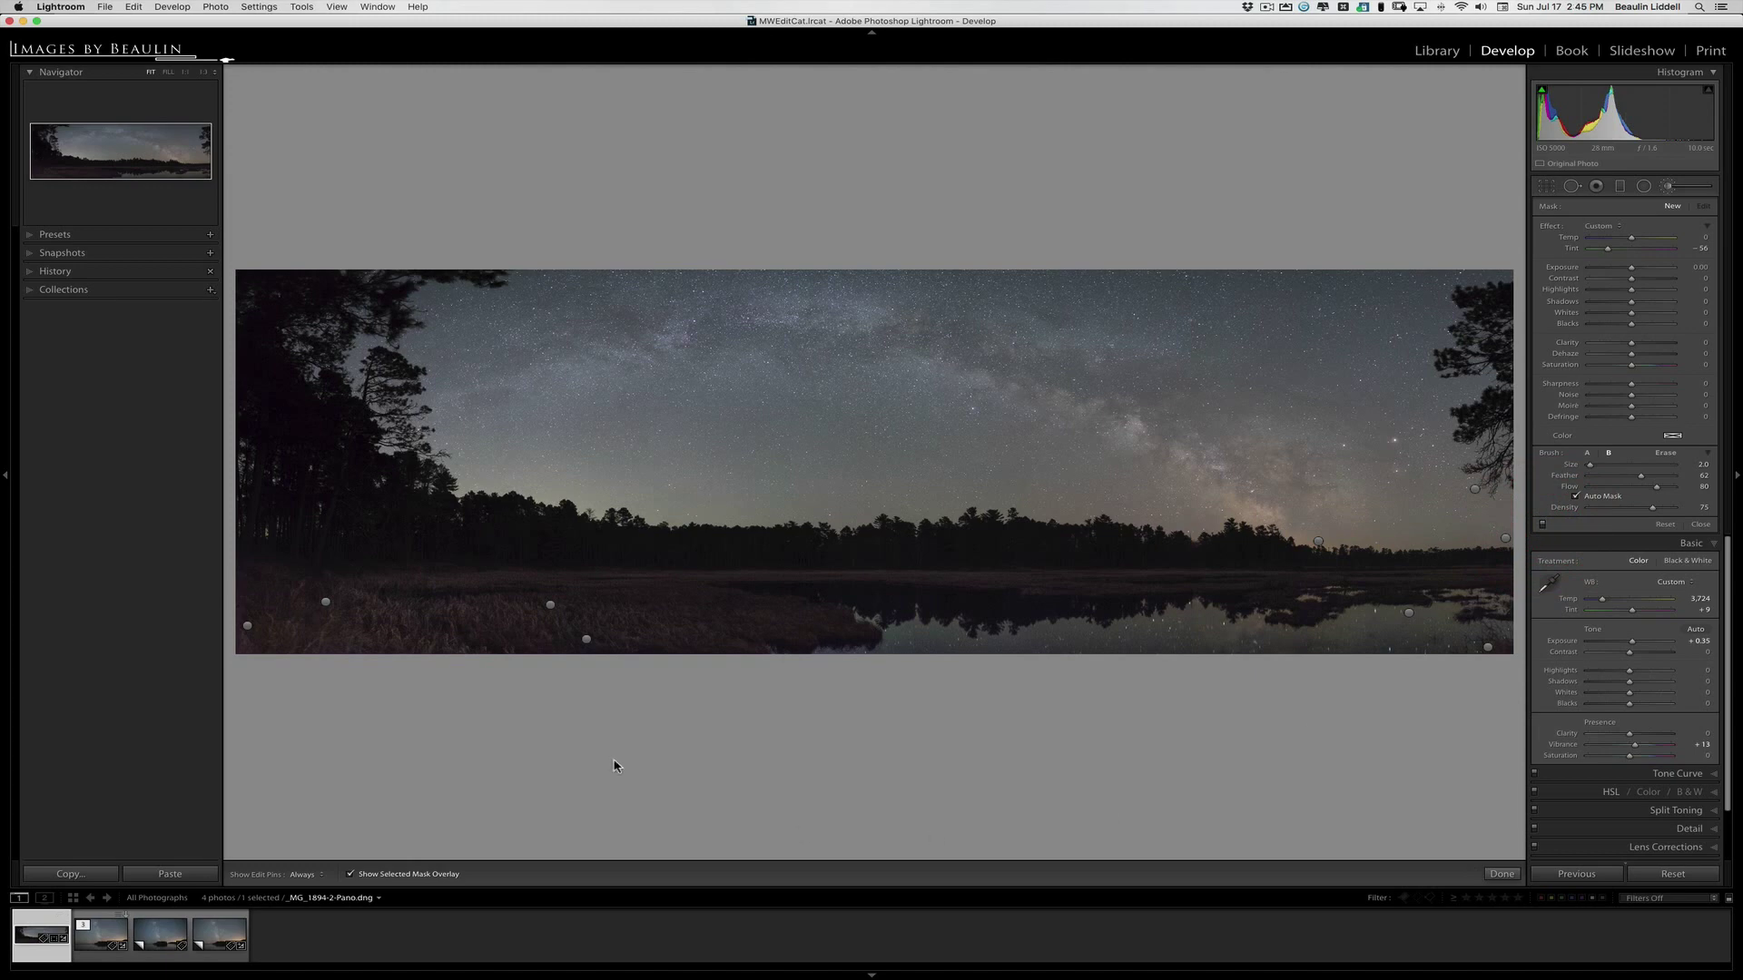
Inspect the brush mask painted over the foreground grass and deselect it to return to a new mask.
click(587, 639)
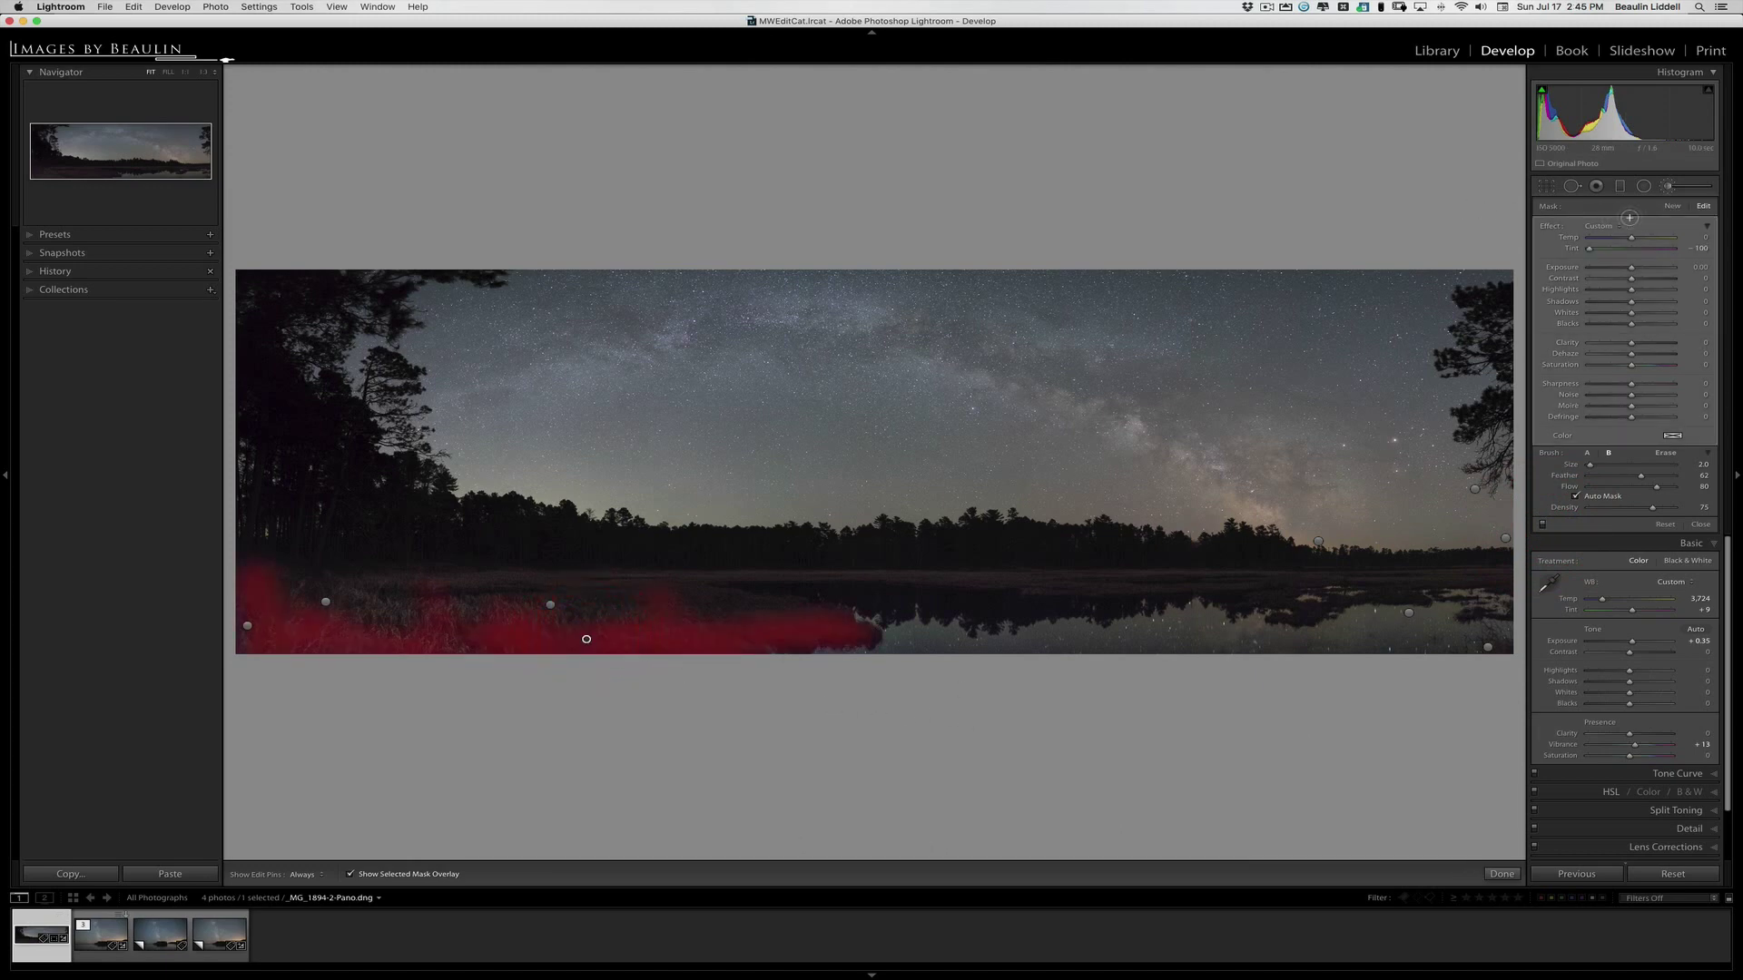
click(1679, 206)
click(1673, 206)
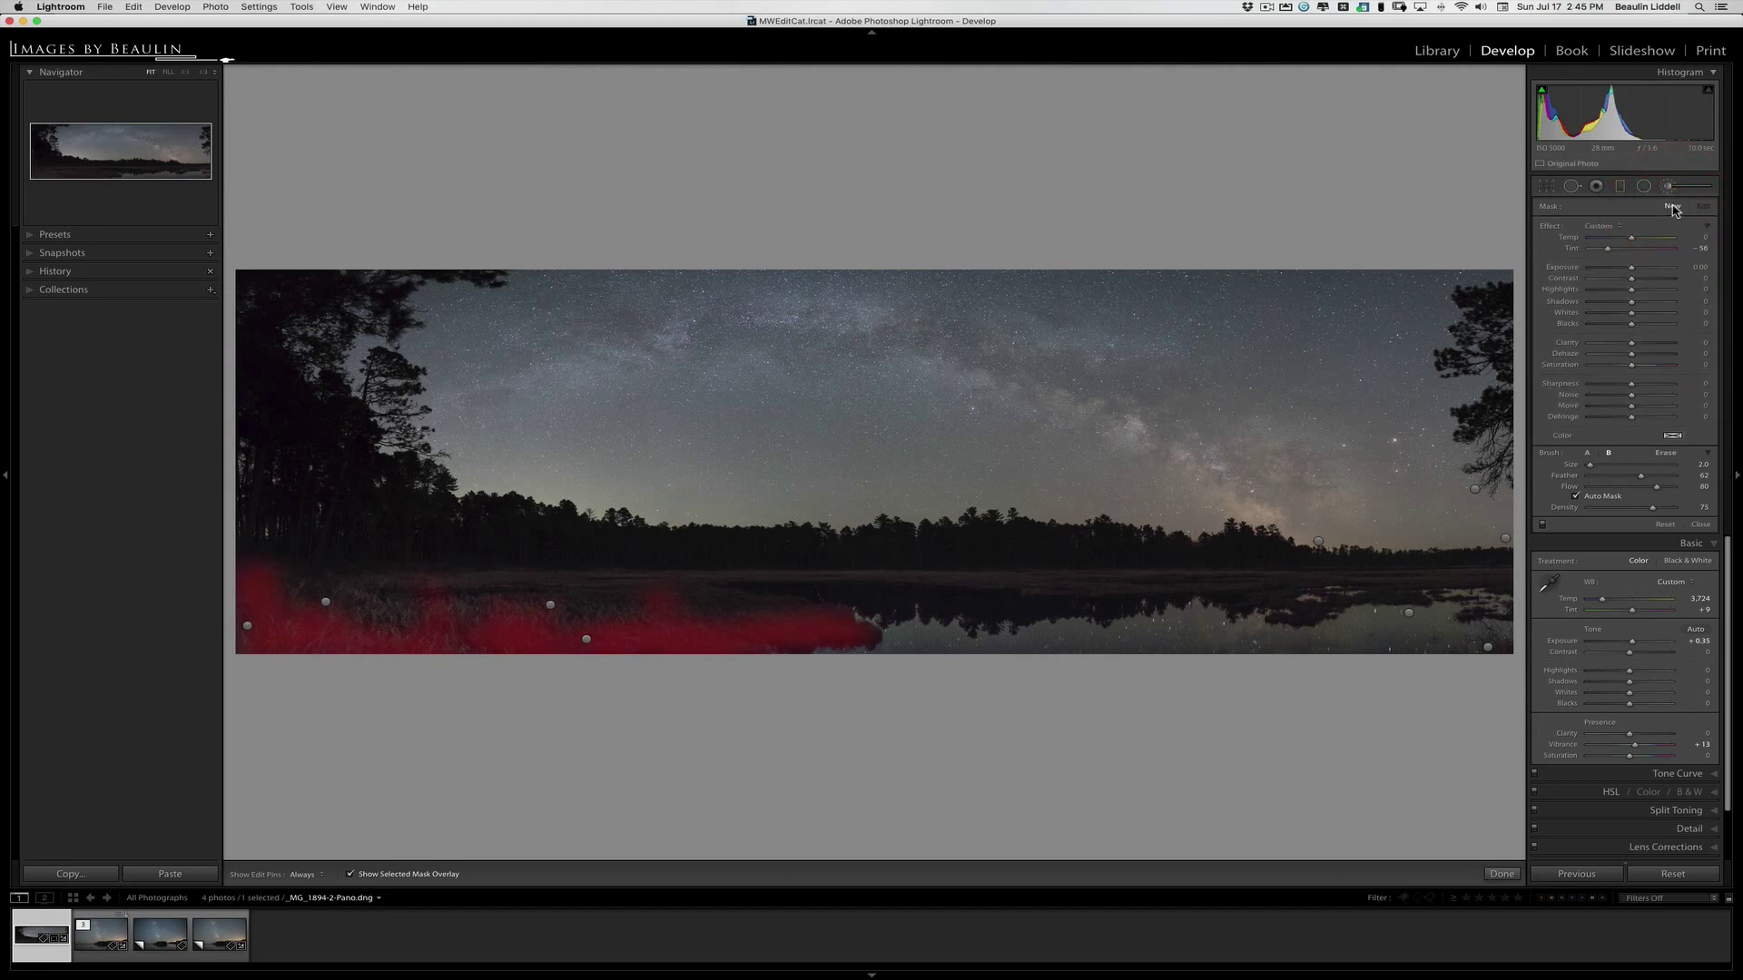
Compare the panorama with and without its Adjustment Brush corrections several times, leaving them enabled.
click(1542, 525)
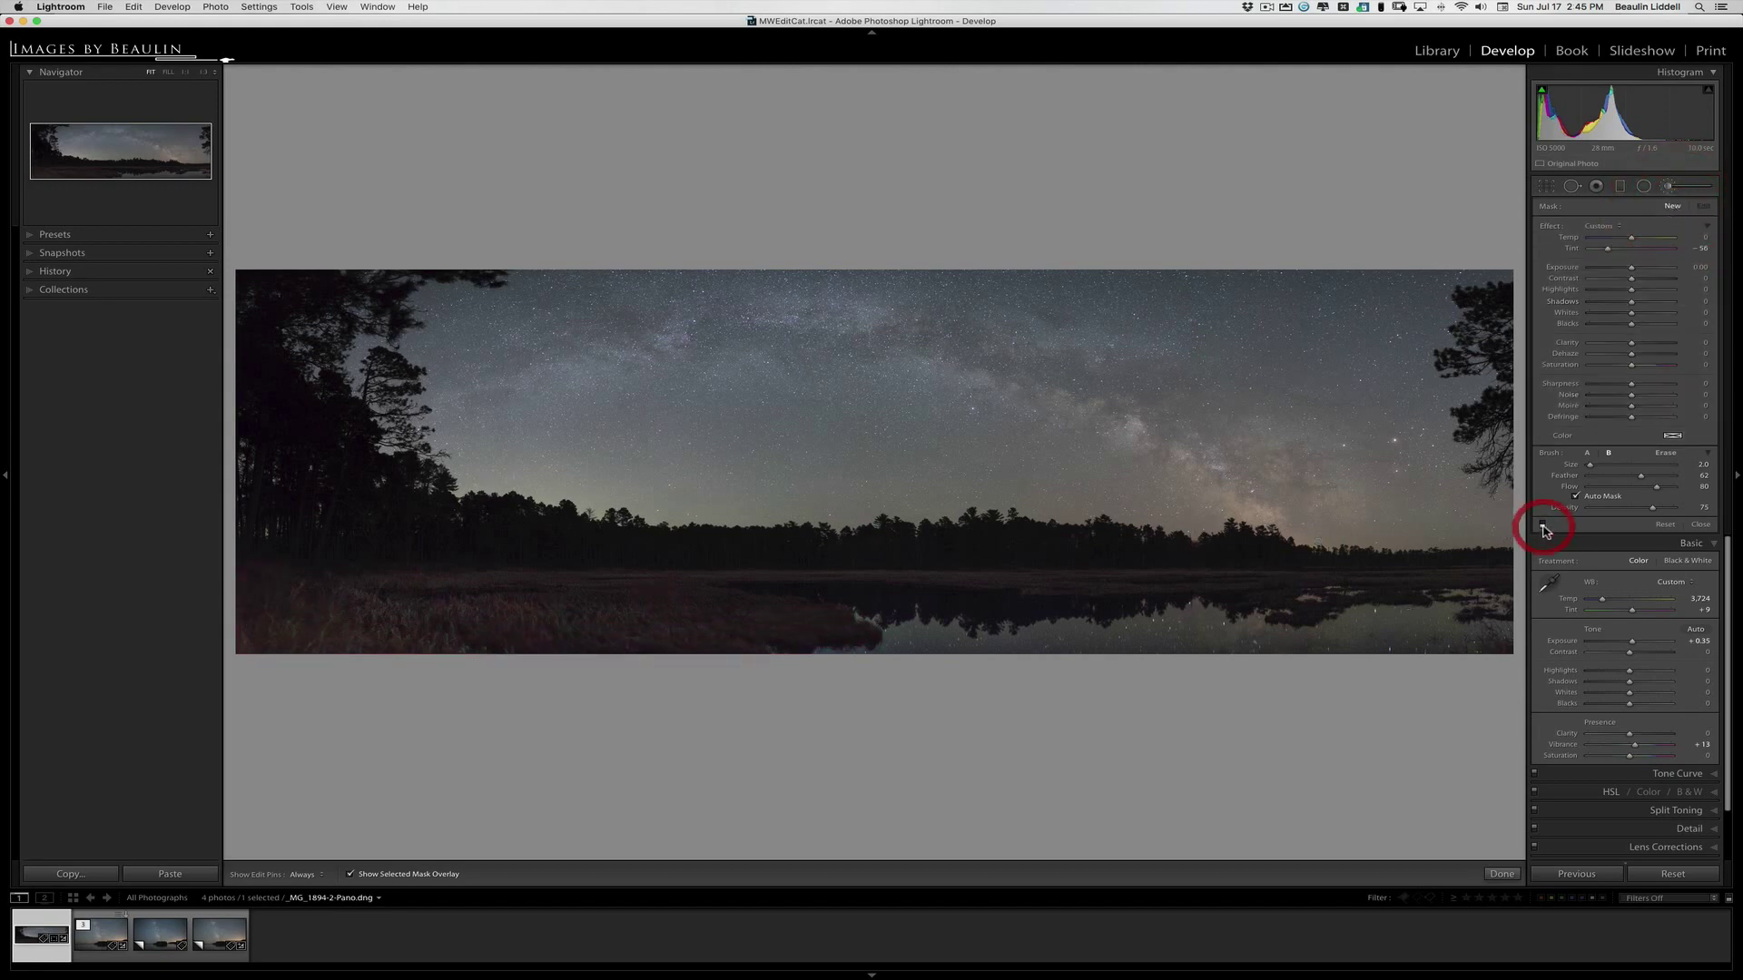
click(1542, 525)
click(1542, 524)
click(1542, 524)
click(1542, 526)
click(1542, 525)
click(1542, 526)
click(1542, 526)
click(1542, 526)
click(1542, 525)
click(1543, 525)
click(1542, 525)
click(1542, 526)
click(1542, 525)
Examine the brush masks and settings on the grass, shoreline, horizon sky and water reflection, and close the Adjustment Brush.
click(248, 625)
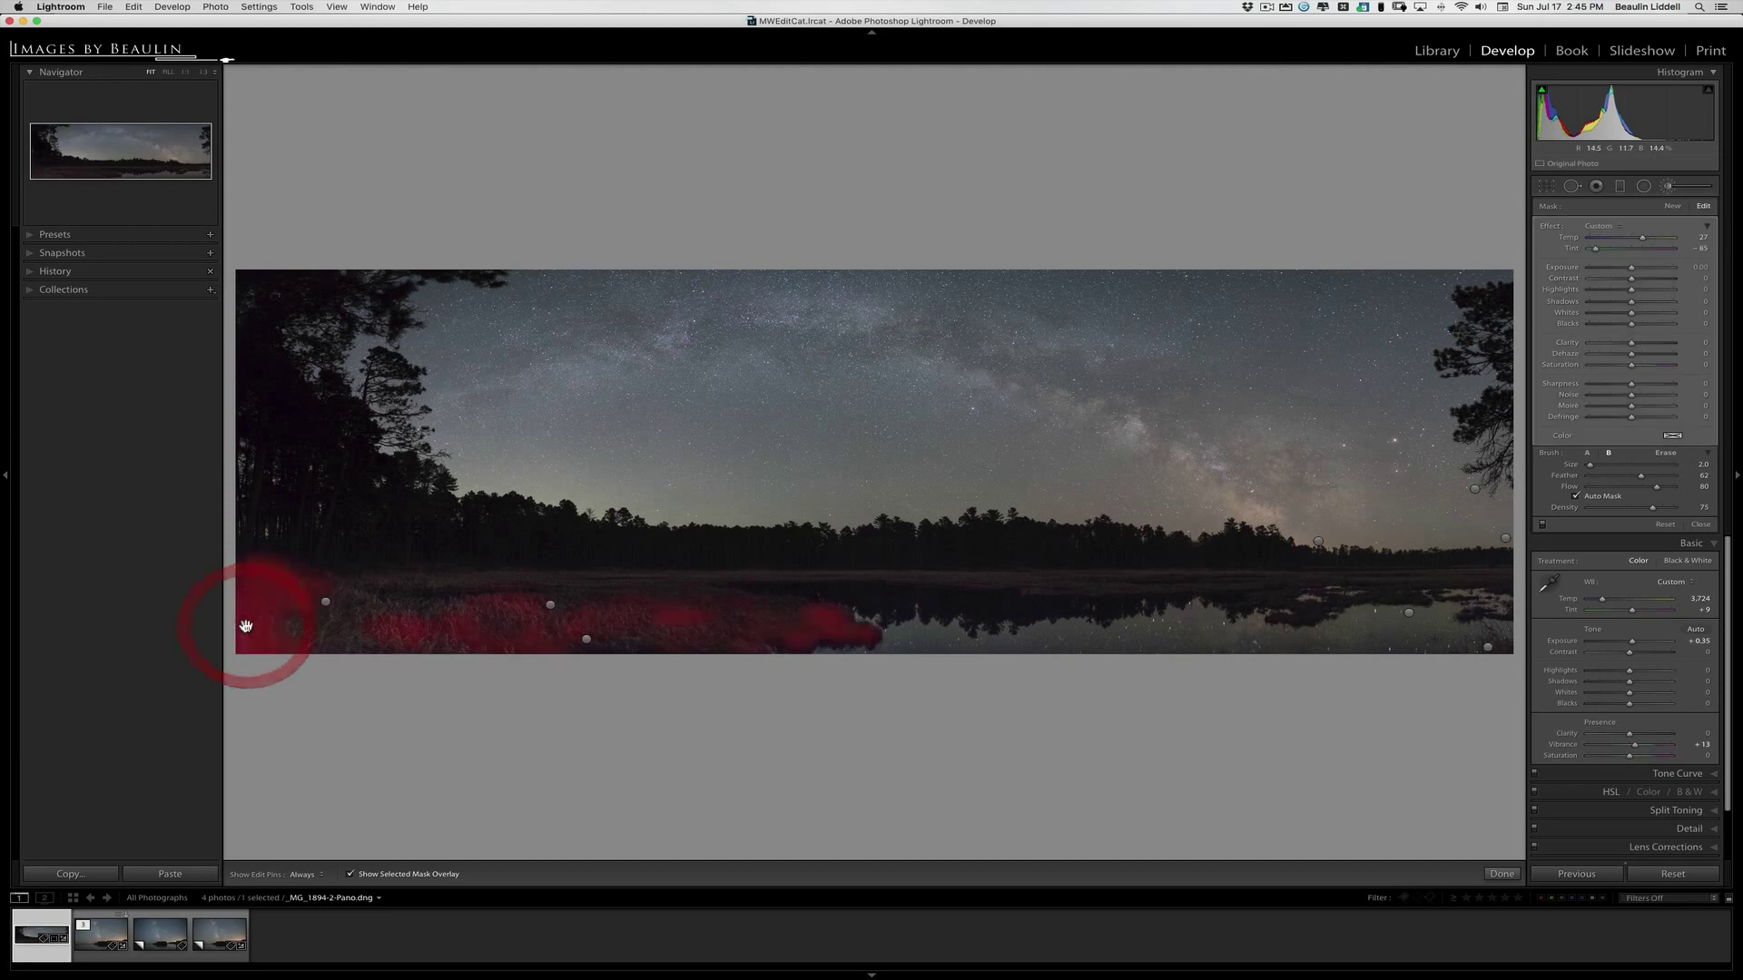
click(1487, 649)
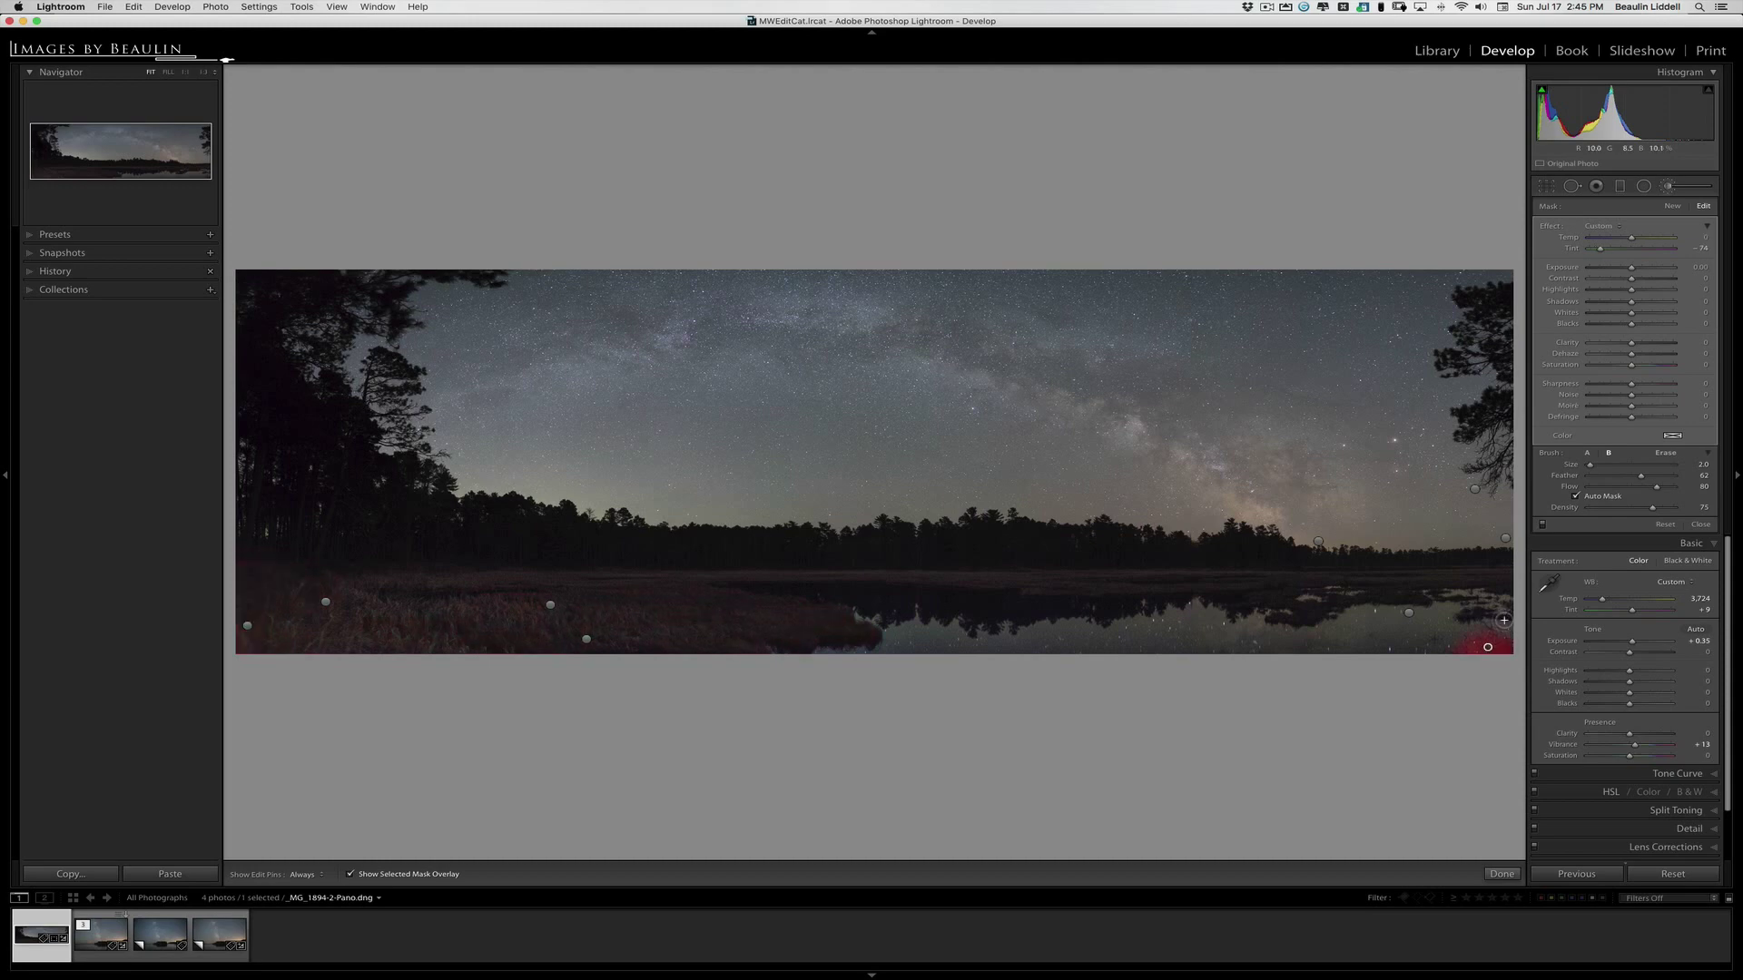
click(1475, 491)
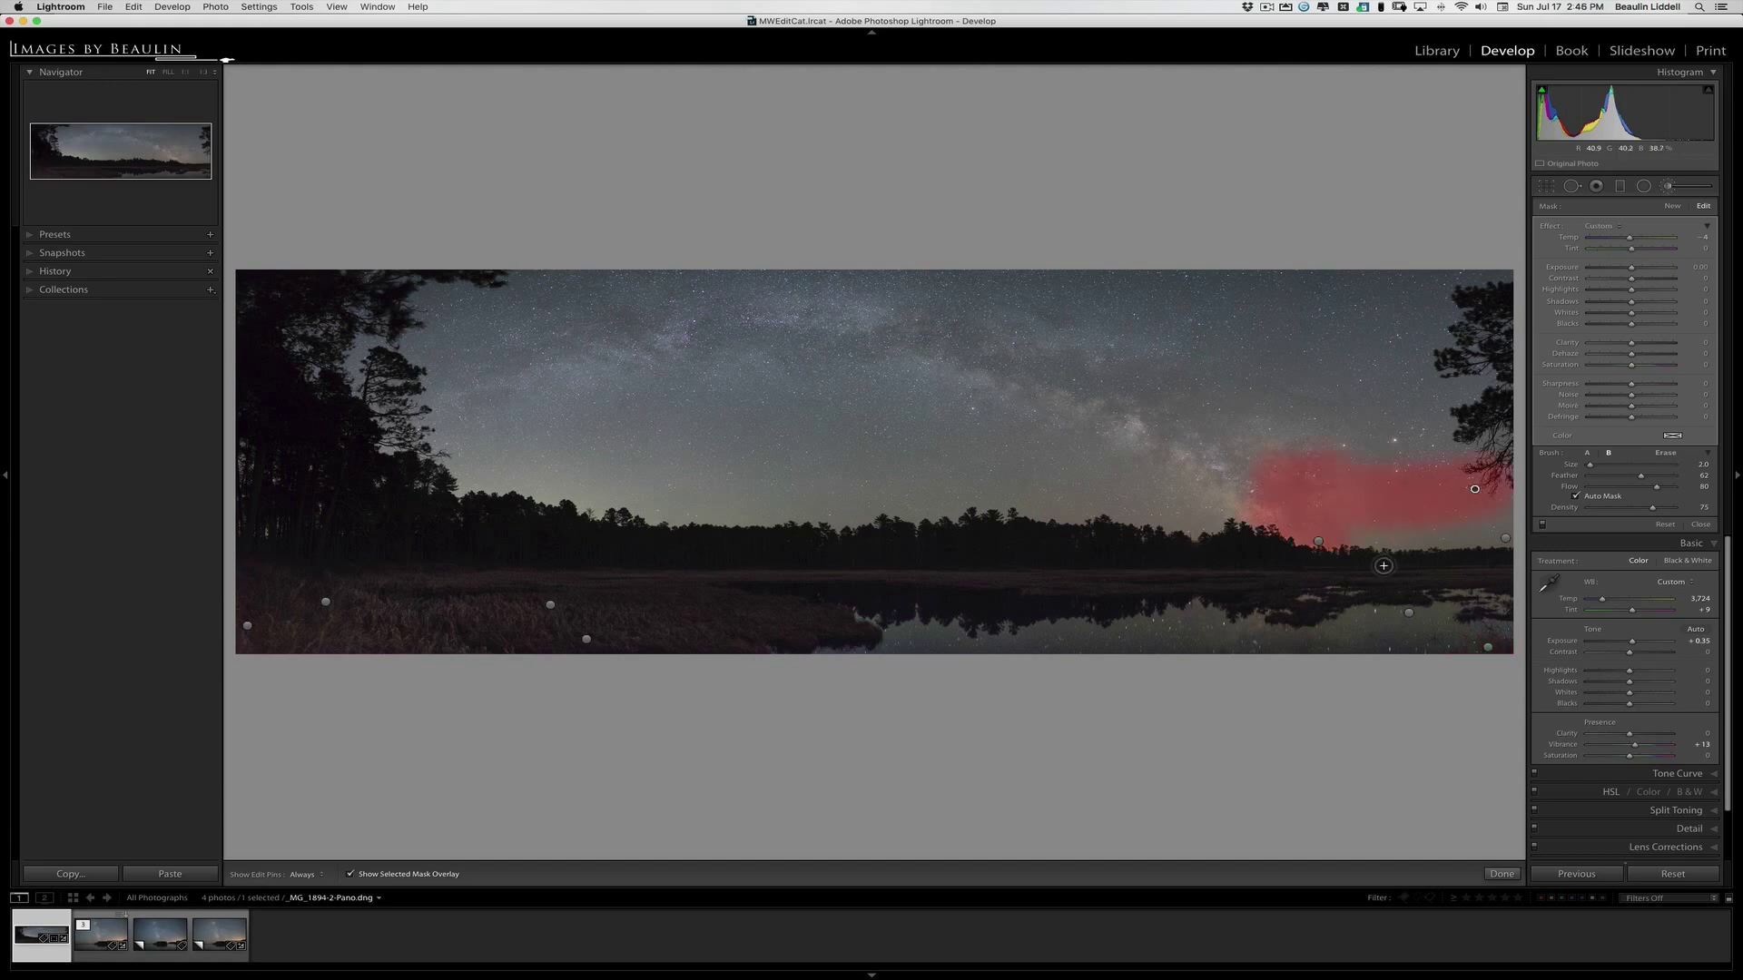
click(1319, 543)
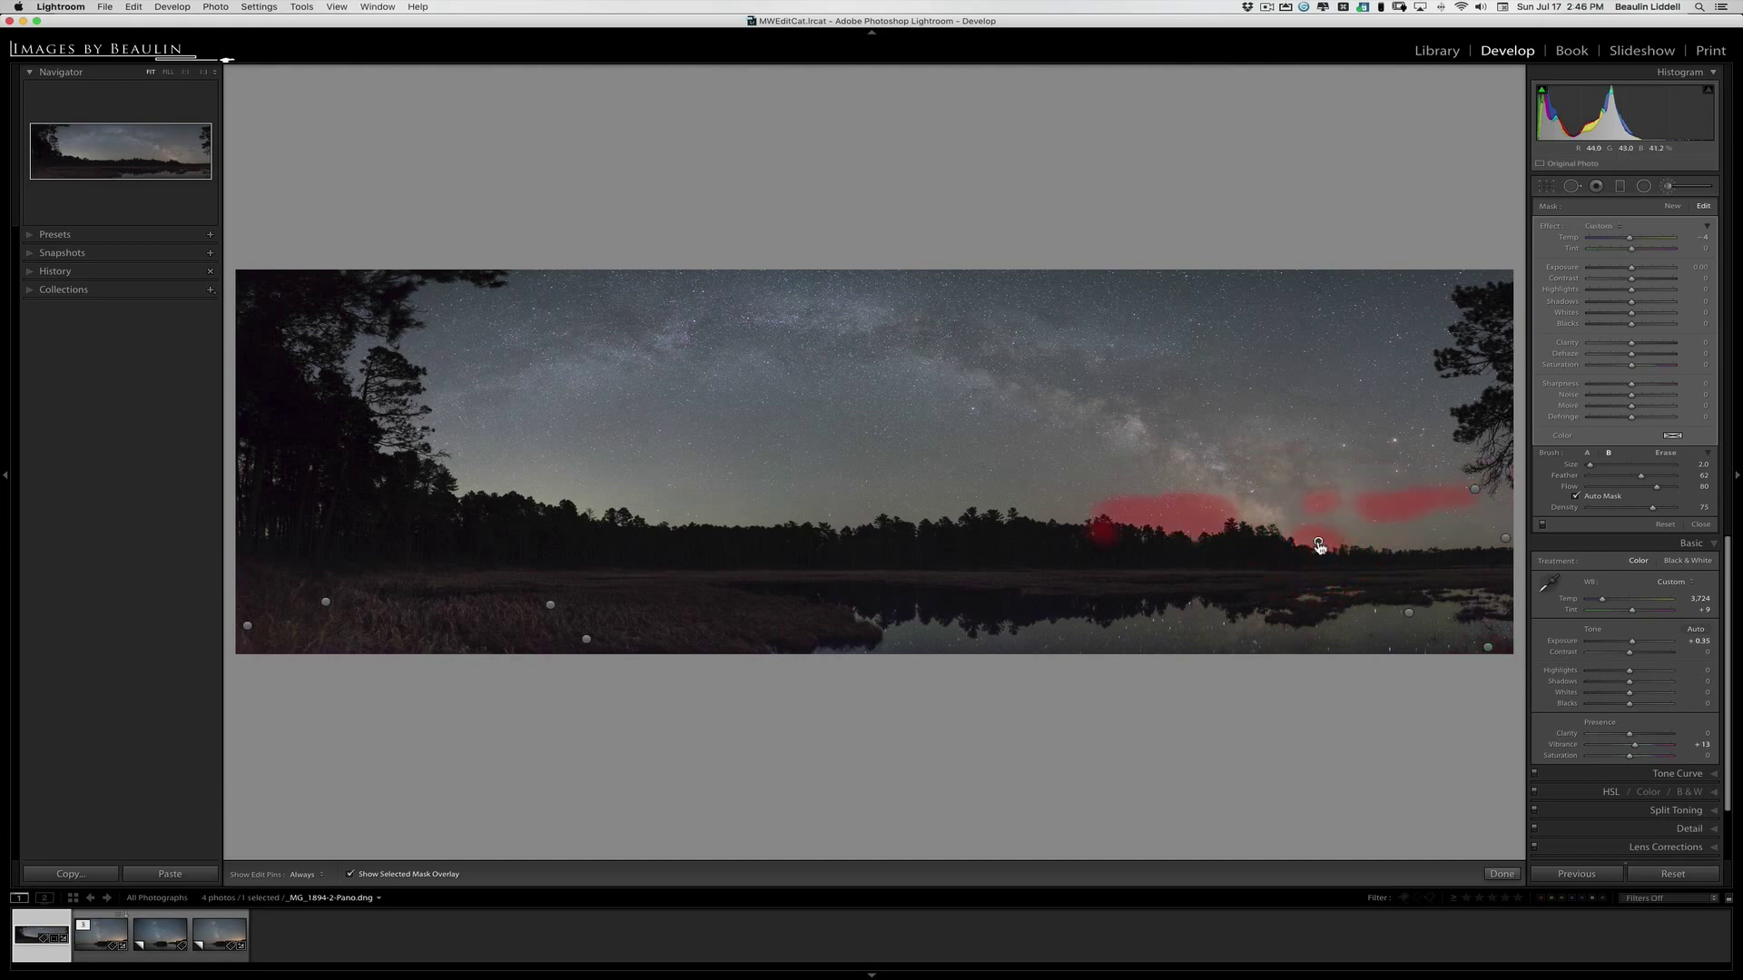
click(1409, 615)
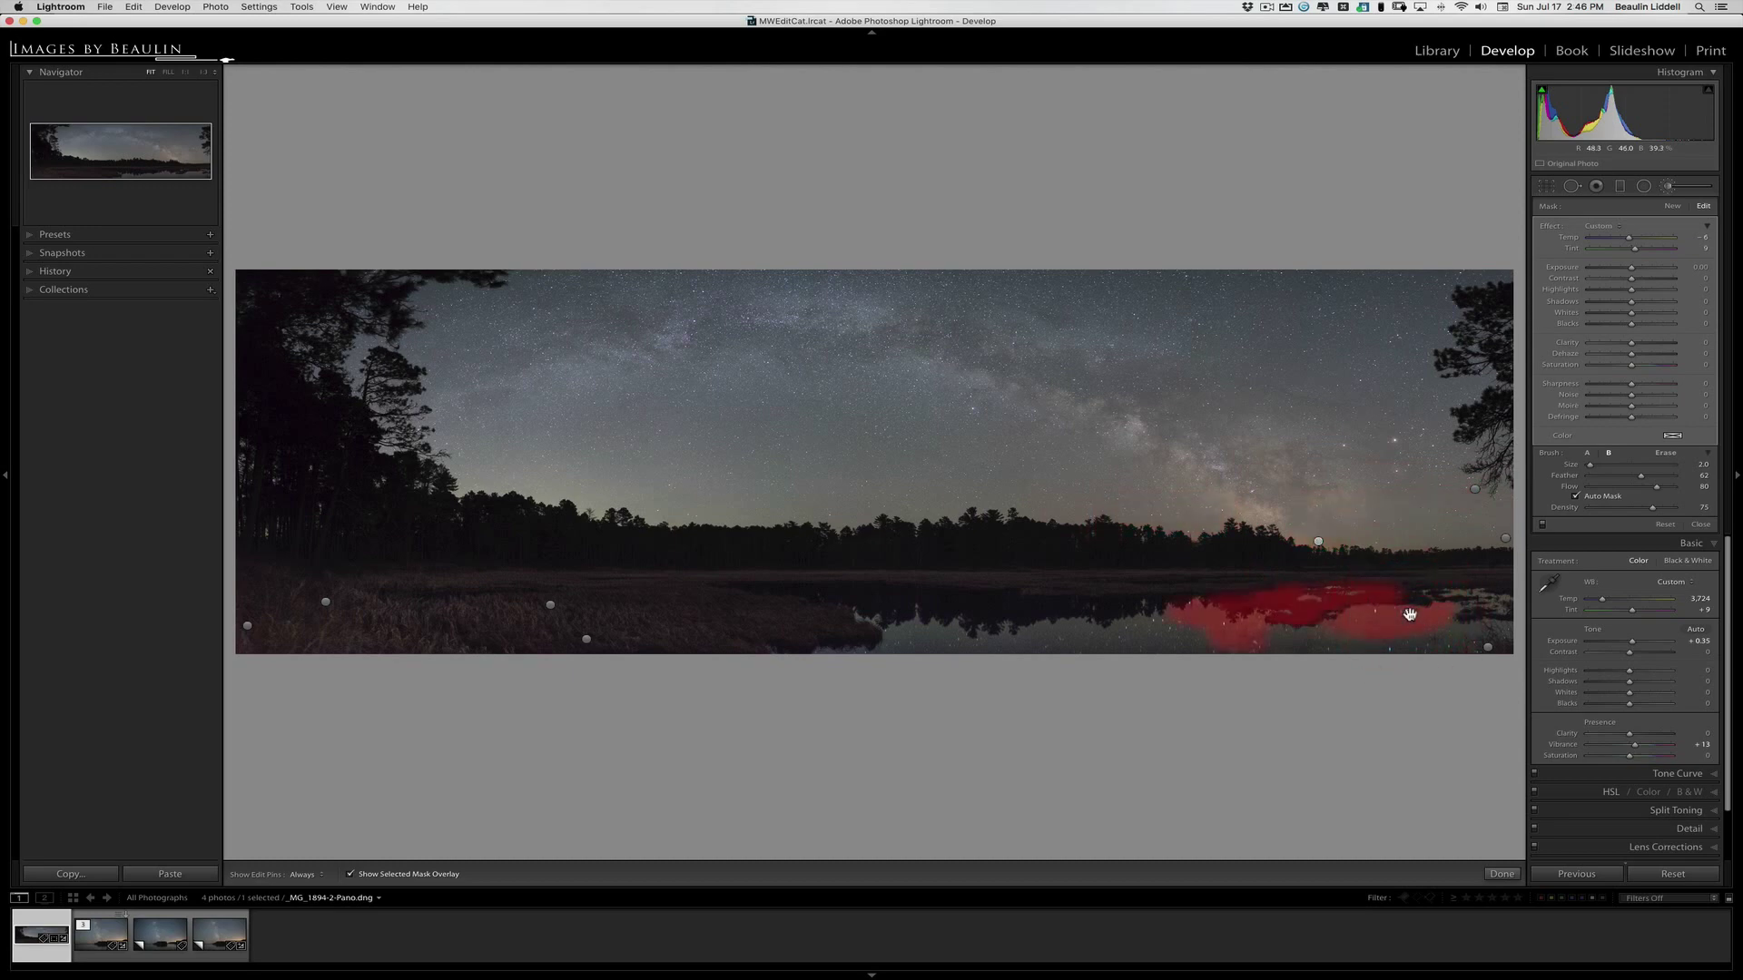
click(1505, 539)
click(1670, 207)
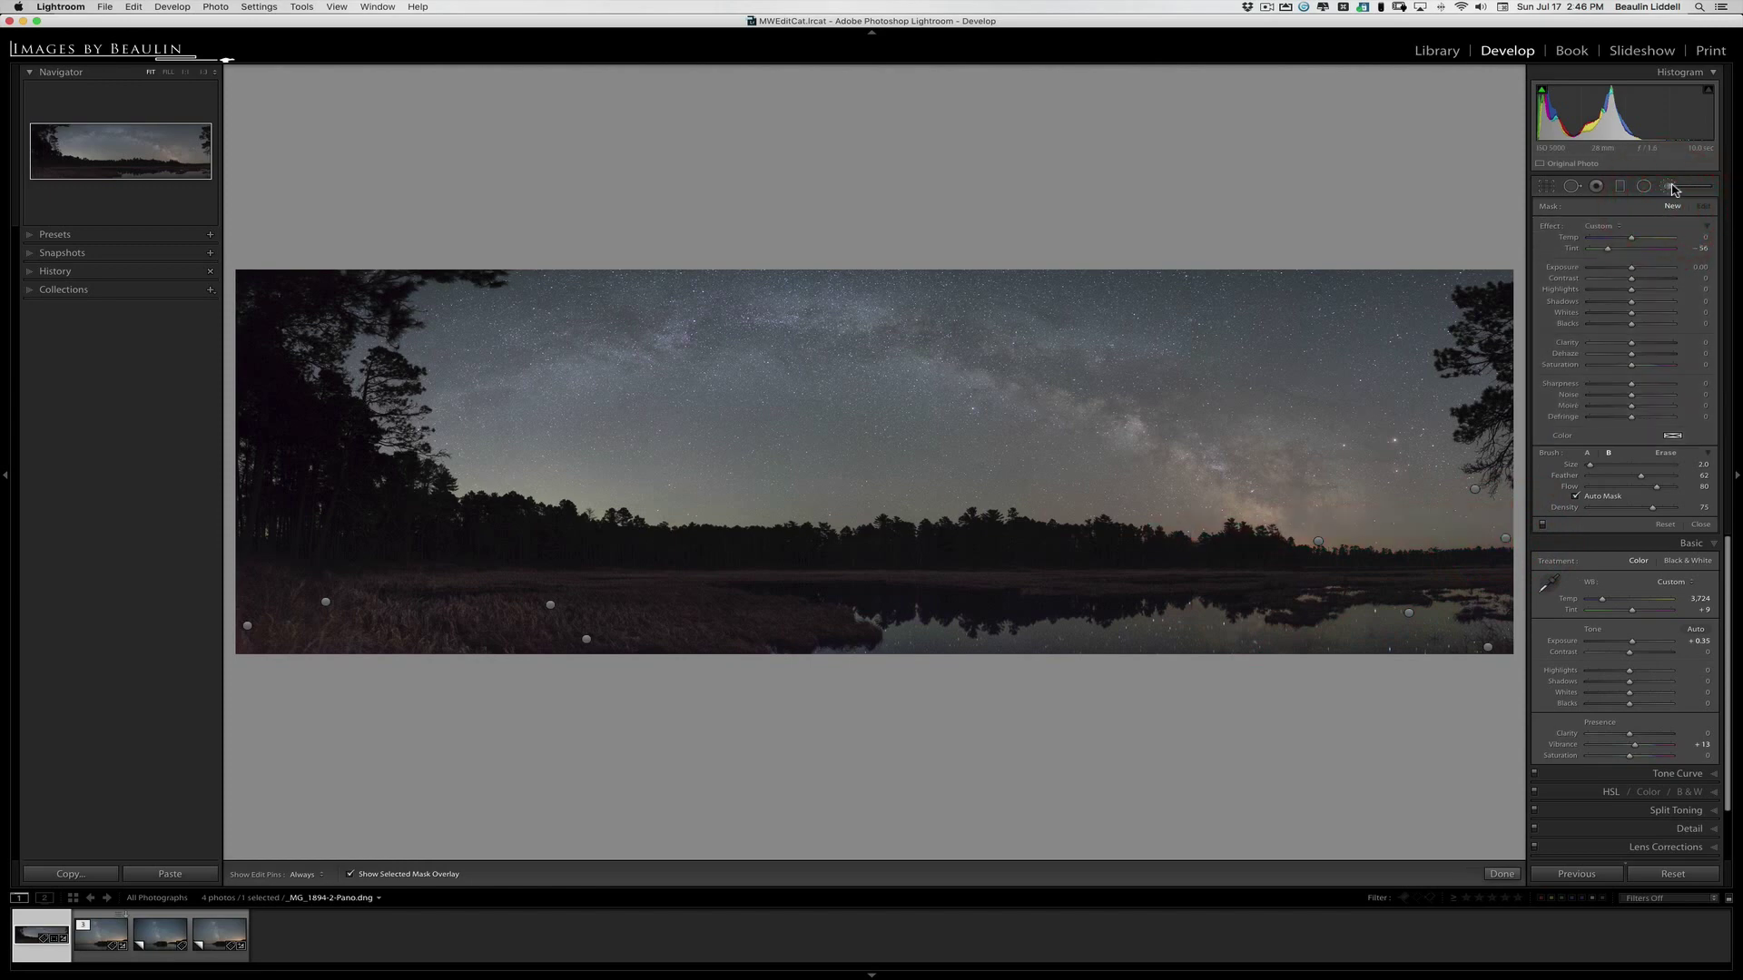
click(1671, 187)
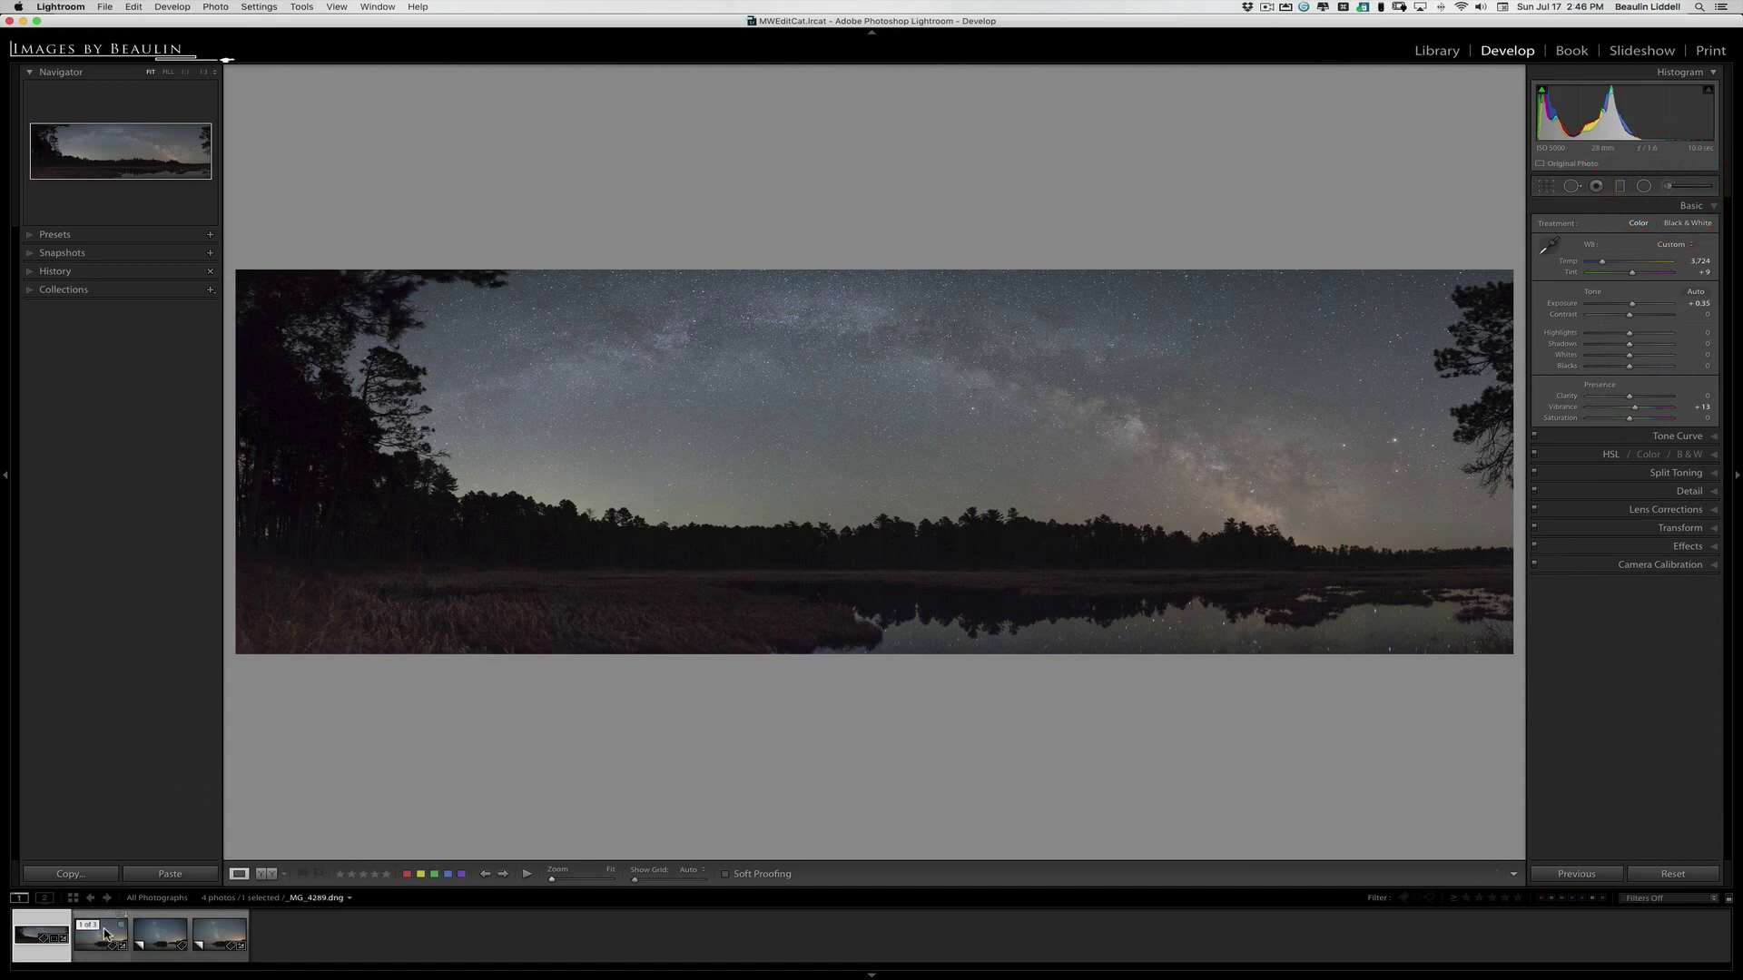
Compare the unedited virtual copy, Copy 2, with the edited virtual copy, Copy 1, of the island Milky Way photo.
click(158, 957)
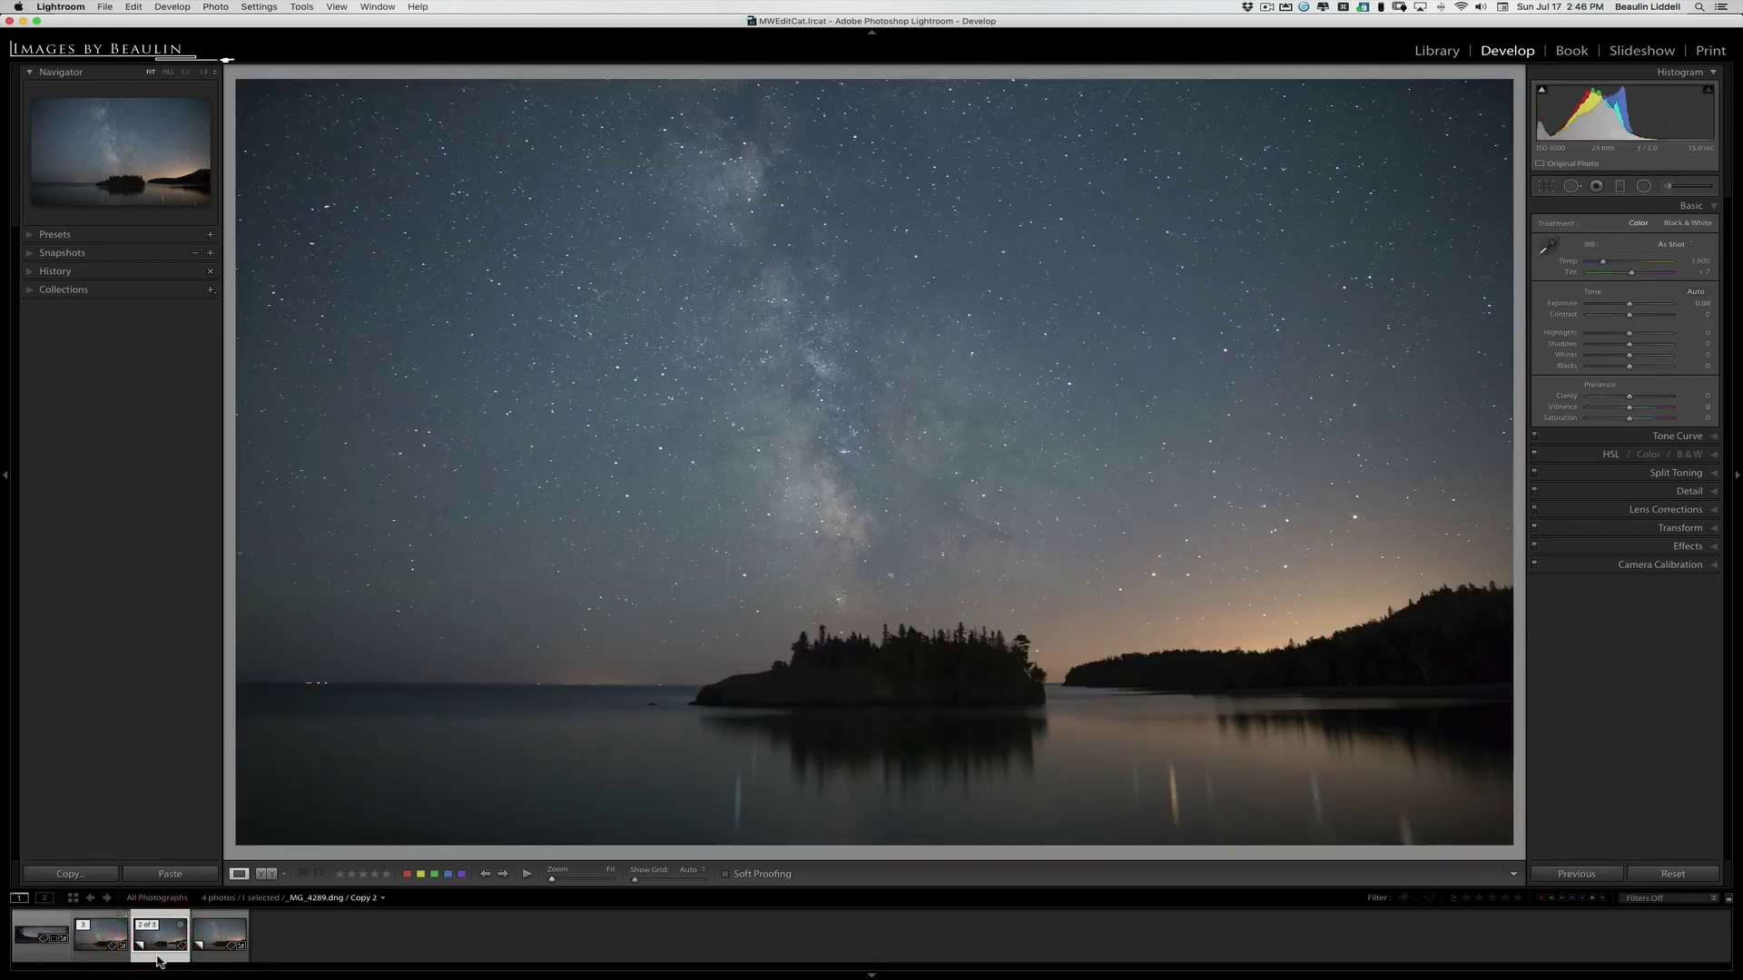
key(Right)
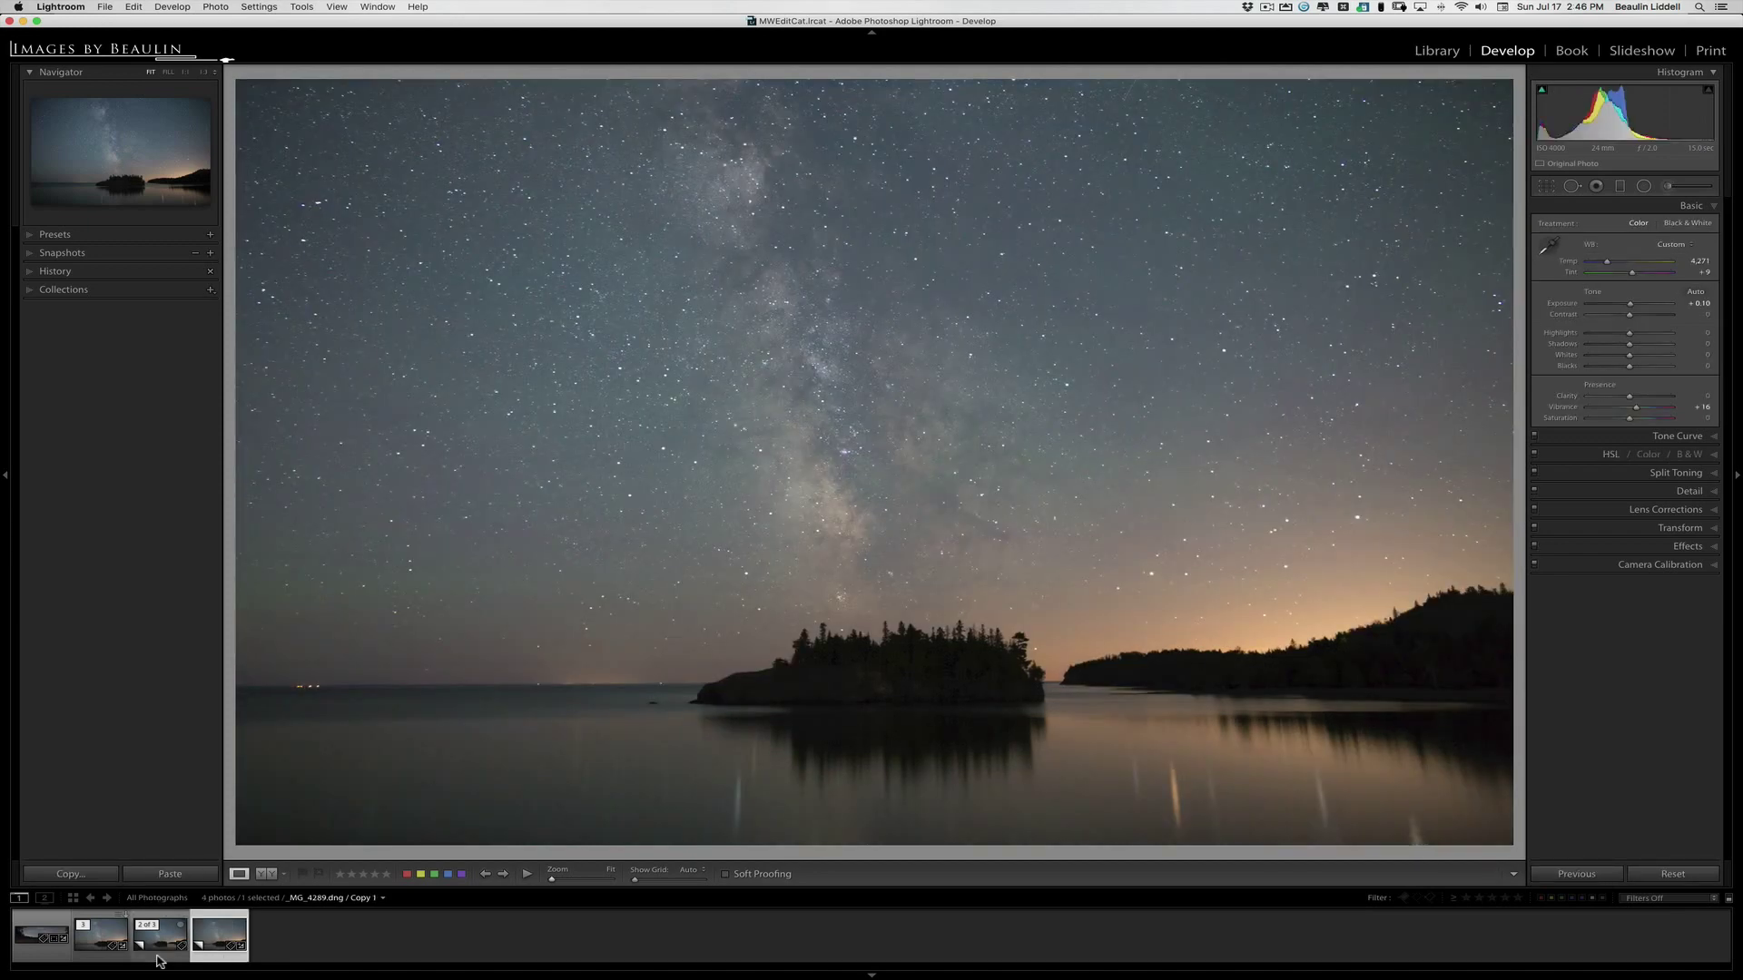
click(158, 957)
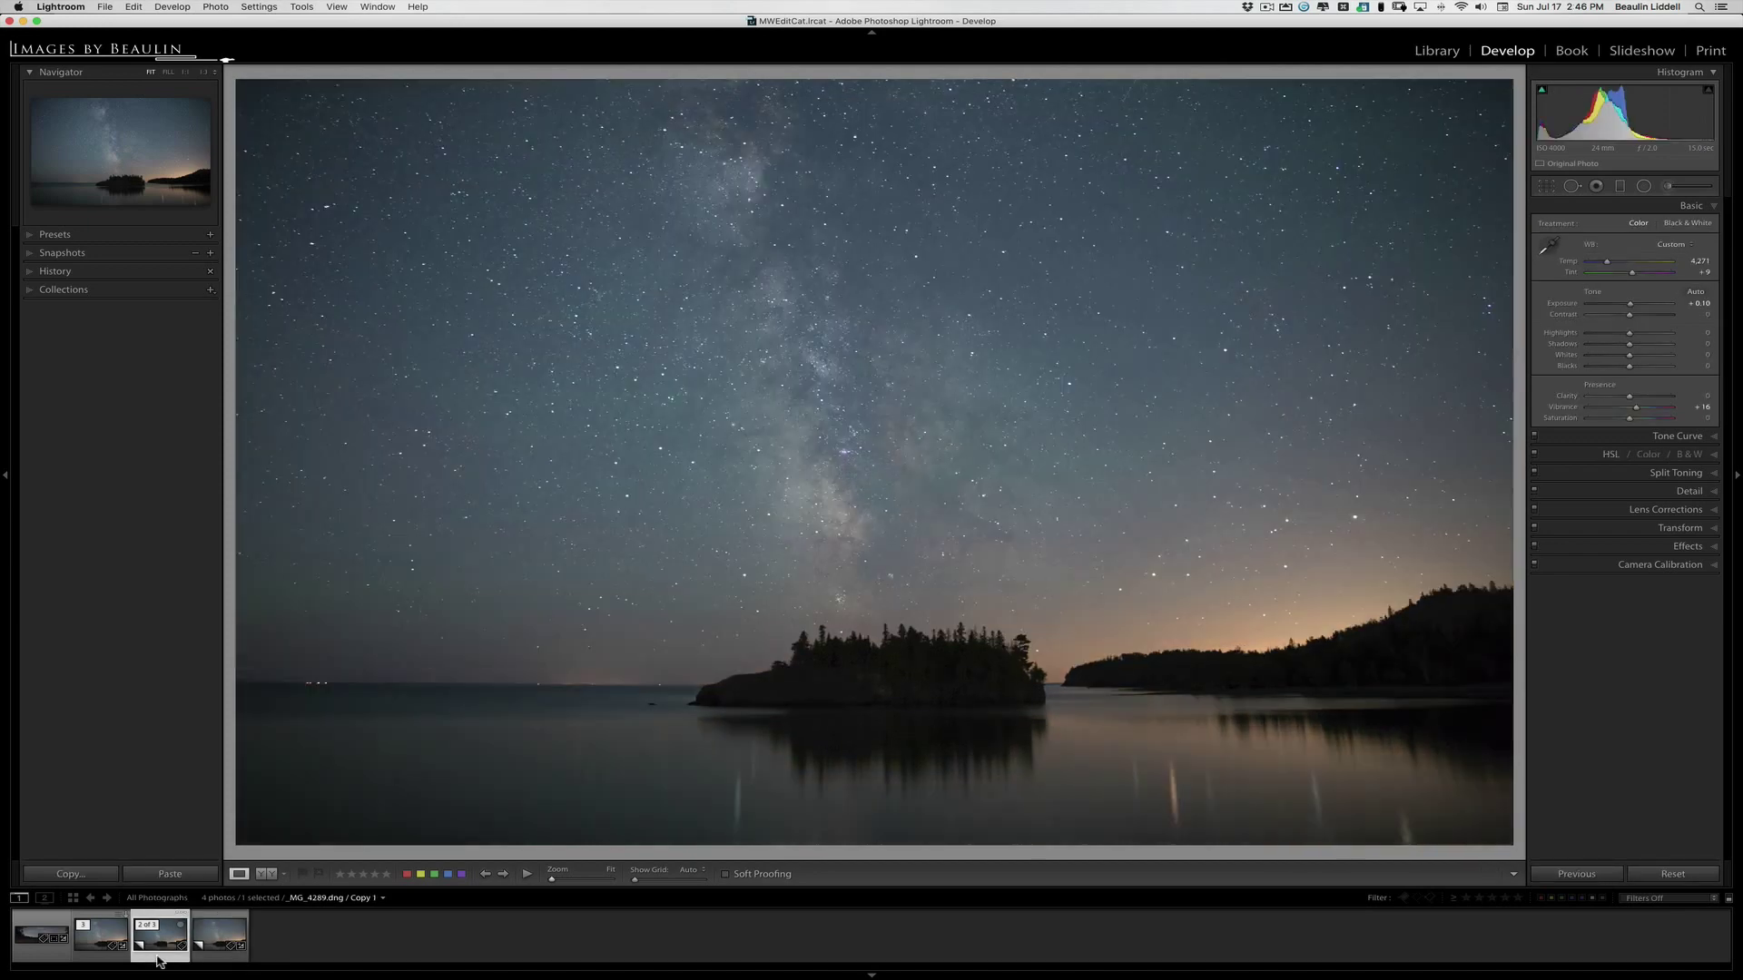
key(Right)
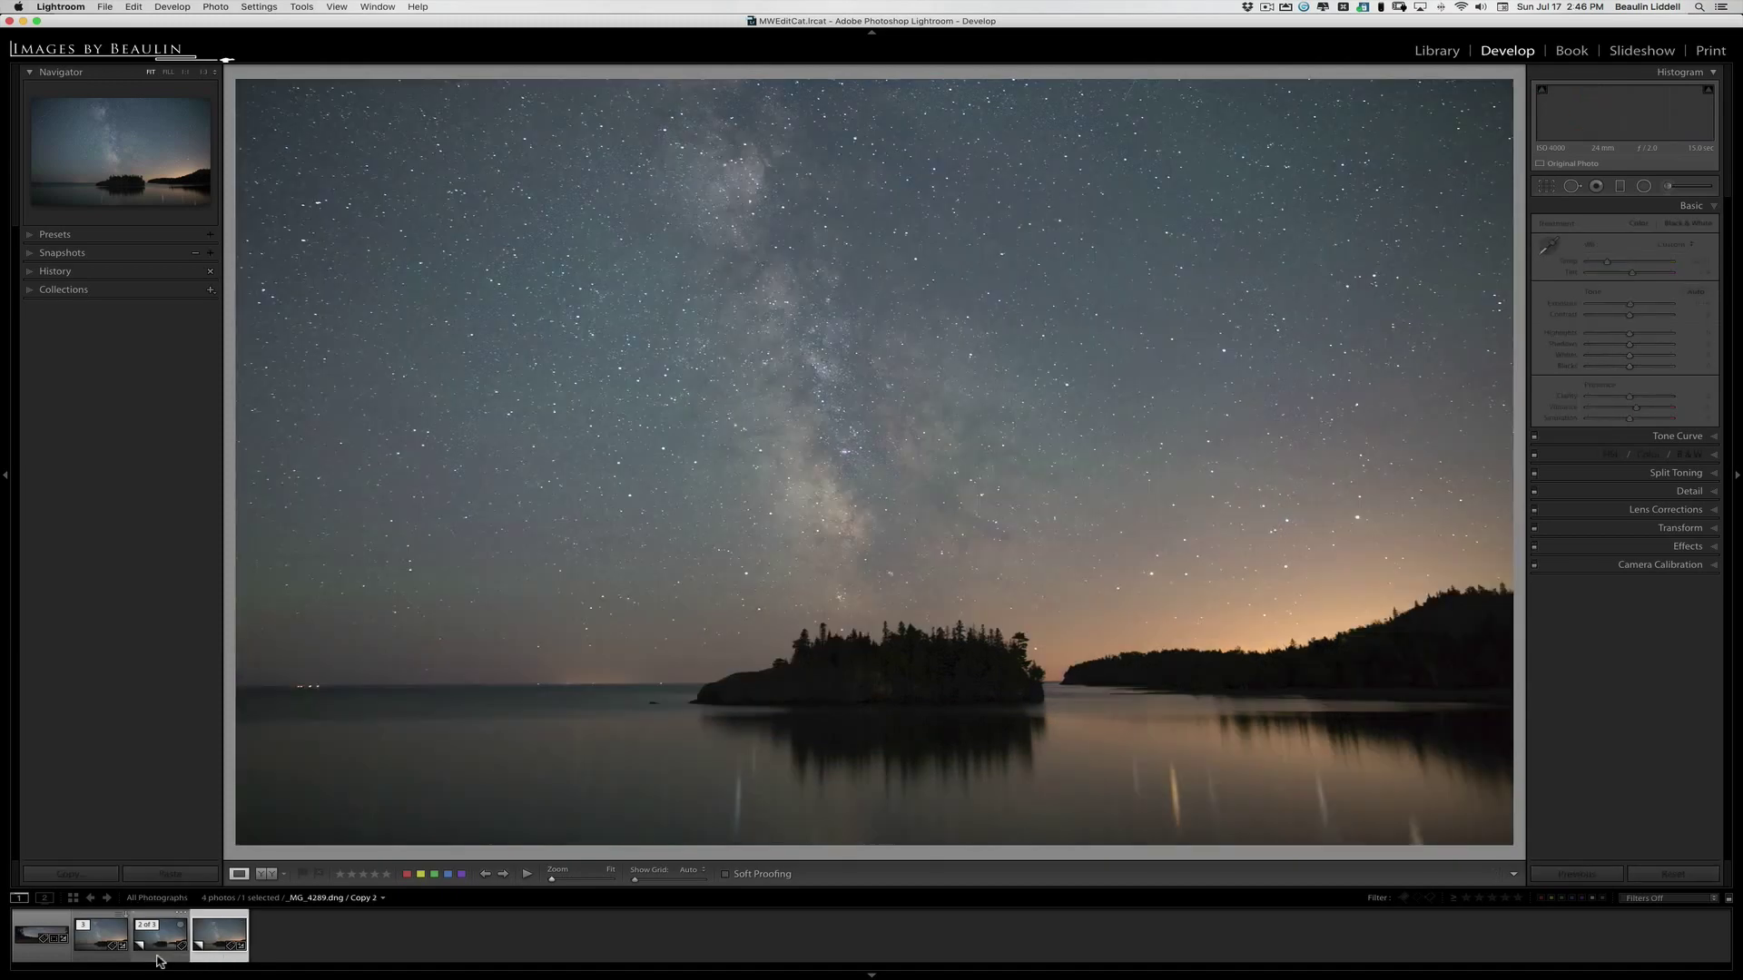
click(158, 957)
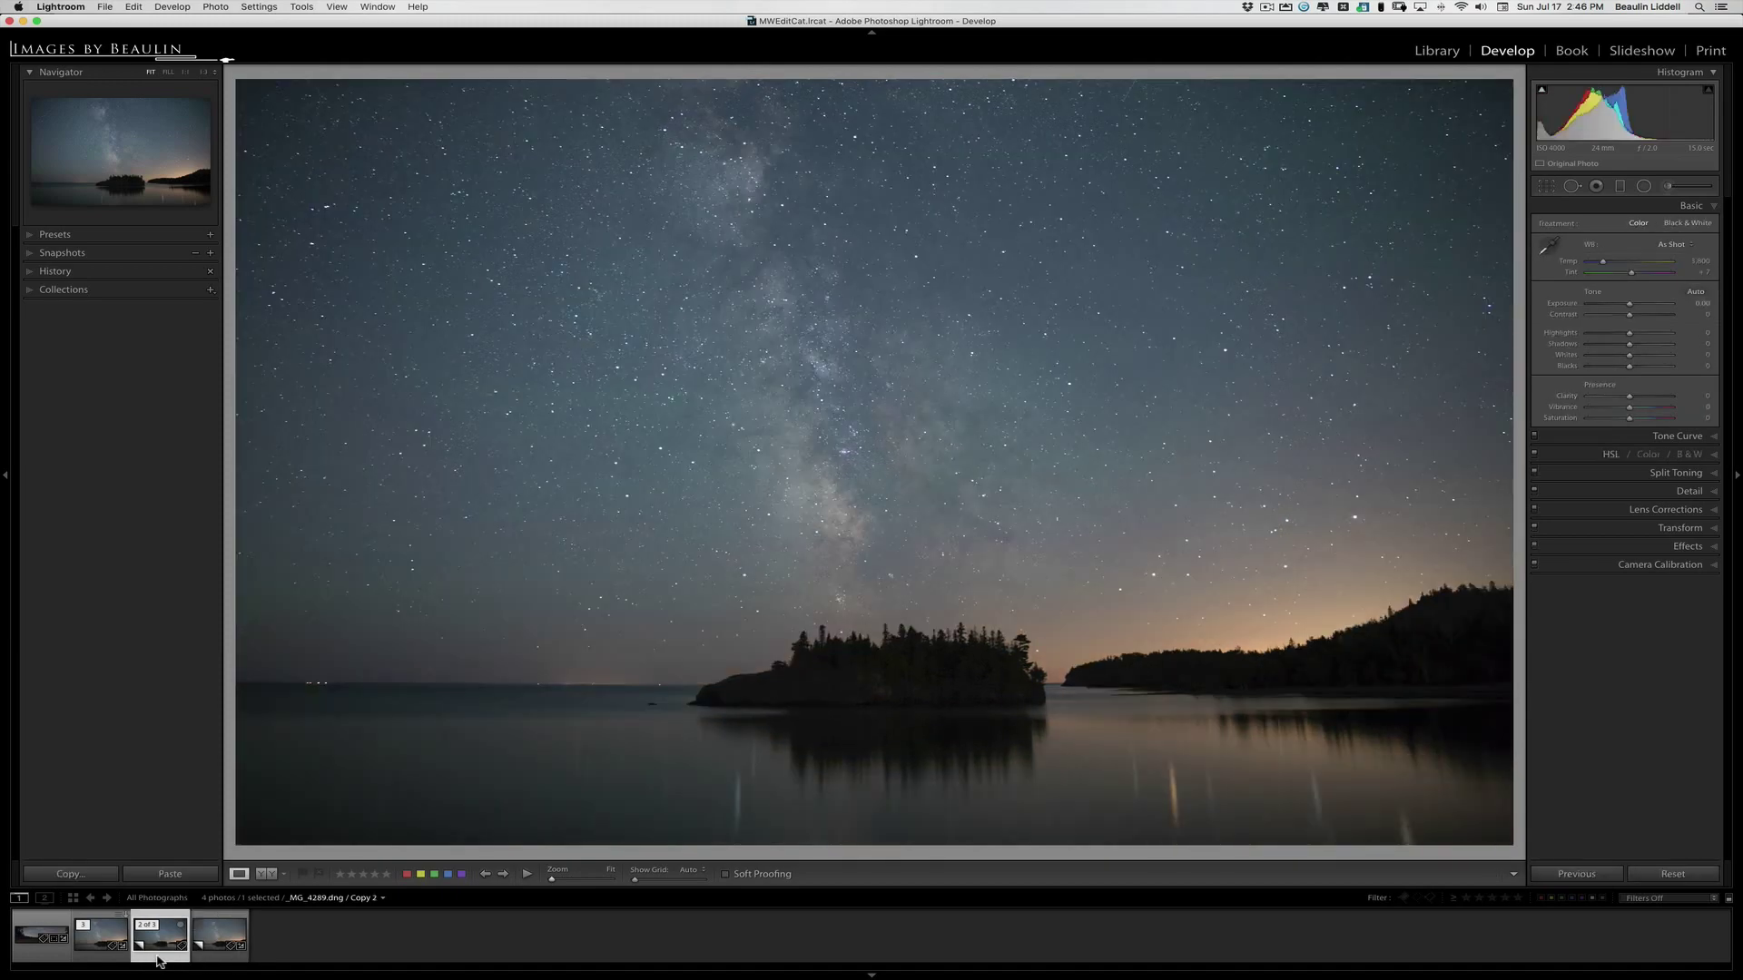
key(Right)
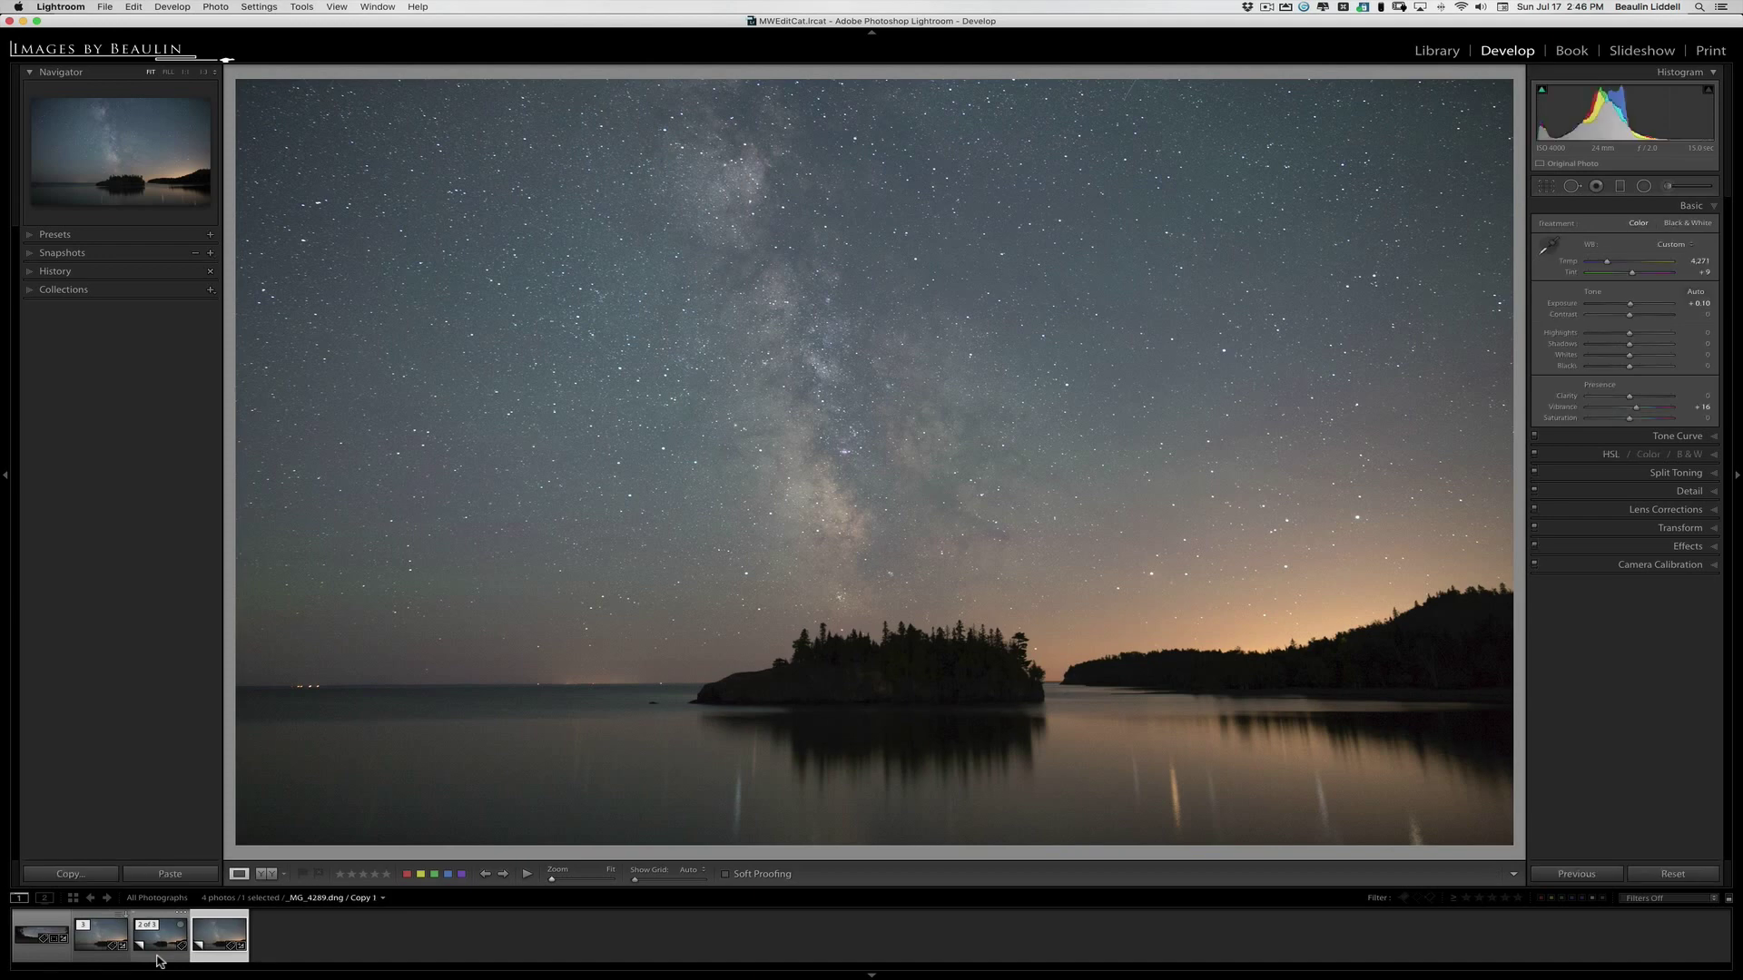